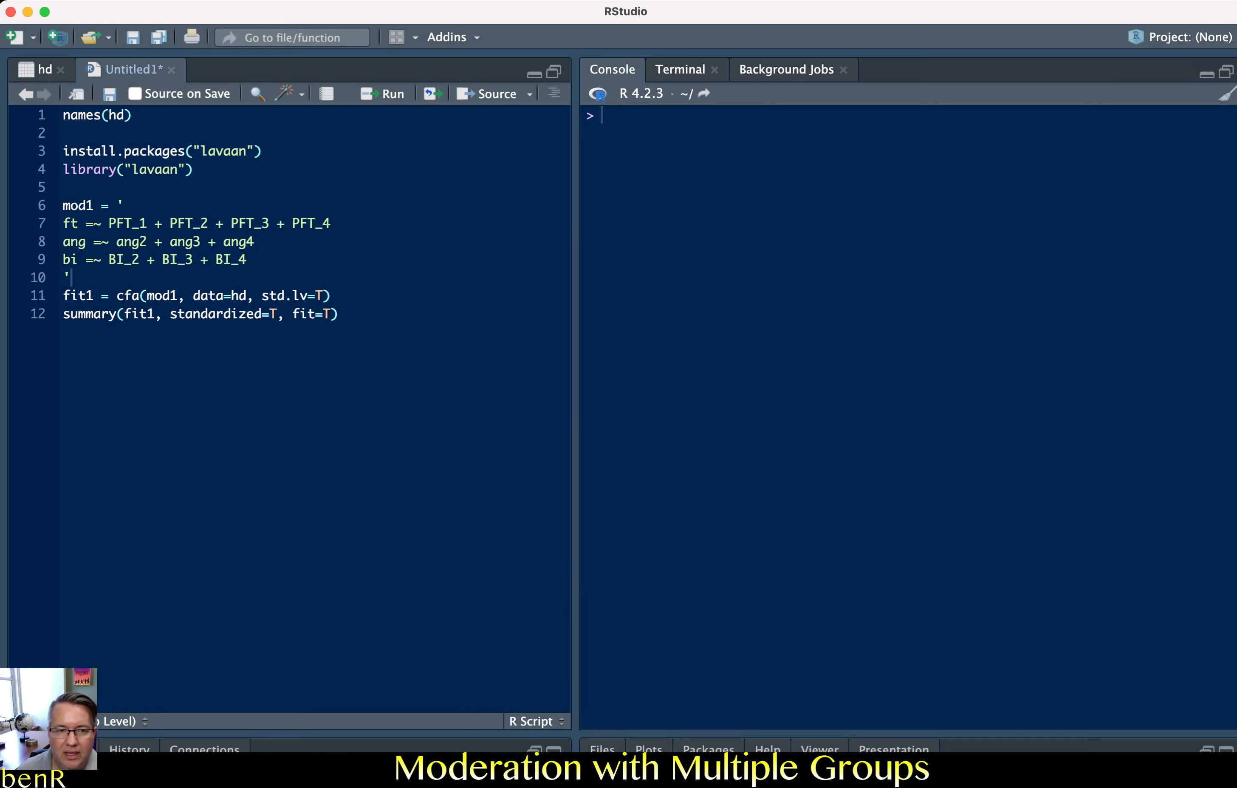
Run the script block that defines mod1, fits it as fit1, and prints the standardized summary with fit measures.
key(Up)
key(Up)
key(Left)
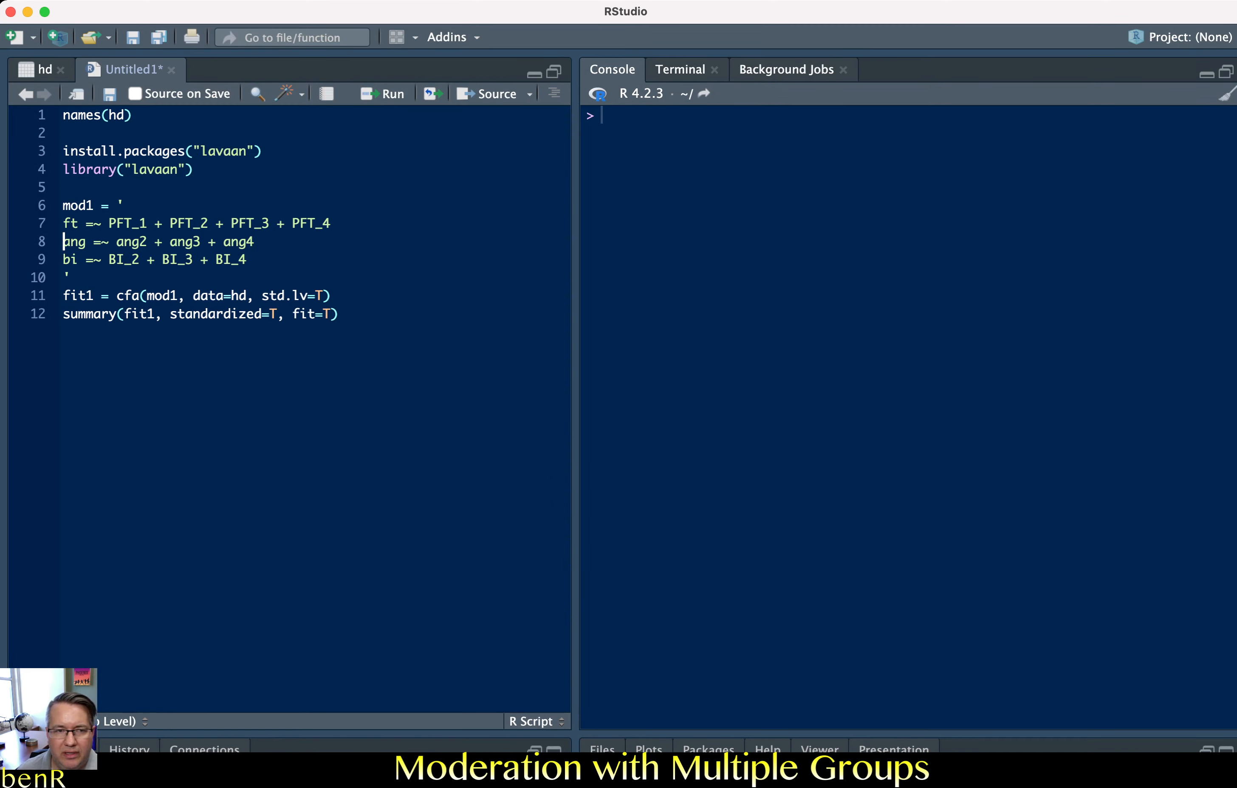
key(super+Return)
key(super+Return)
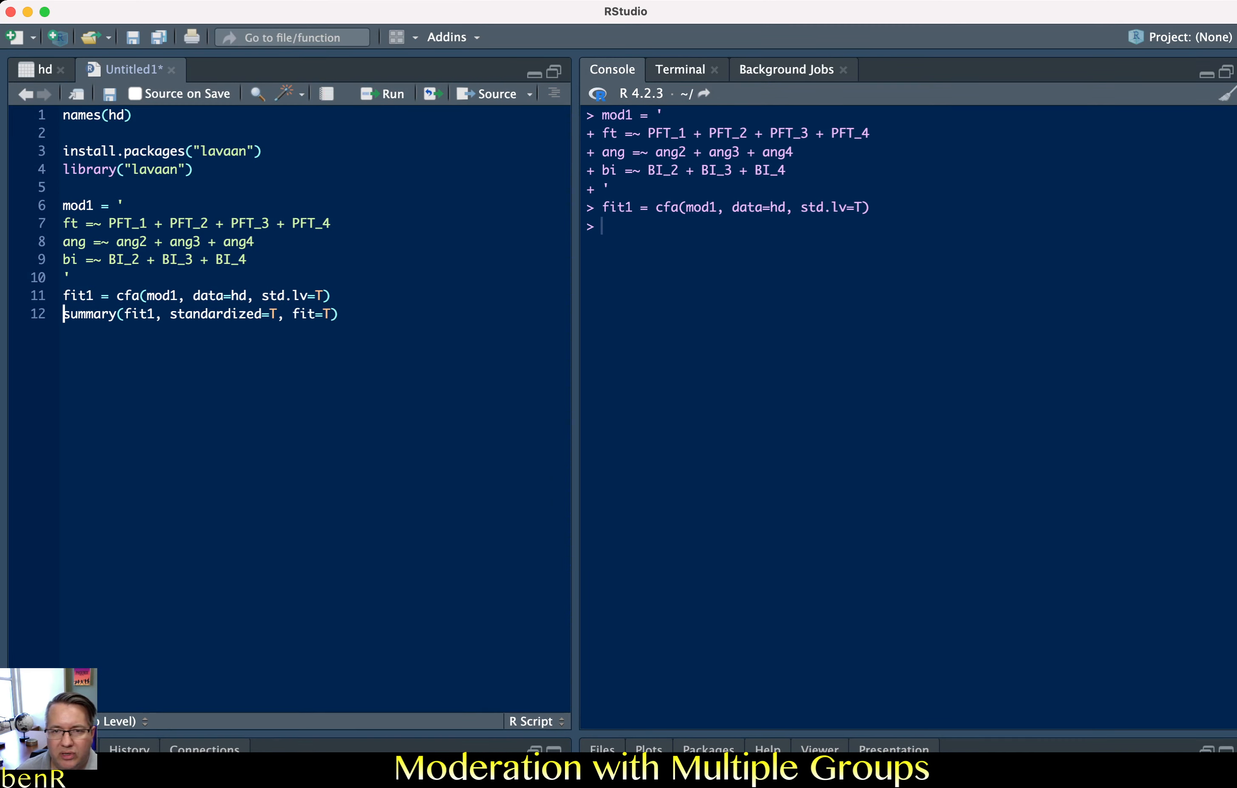
key(super+Return)
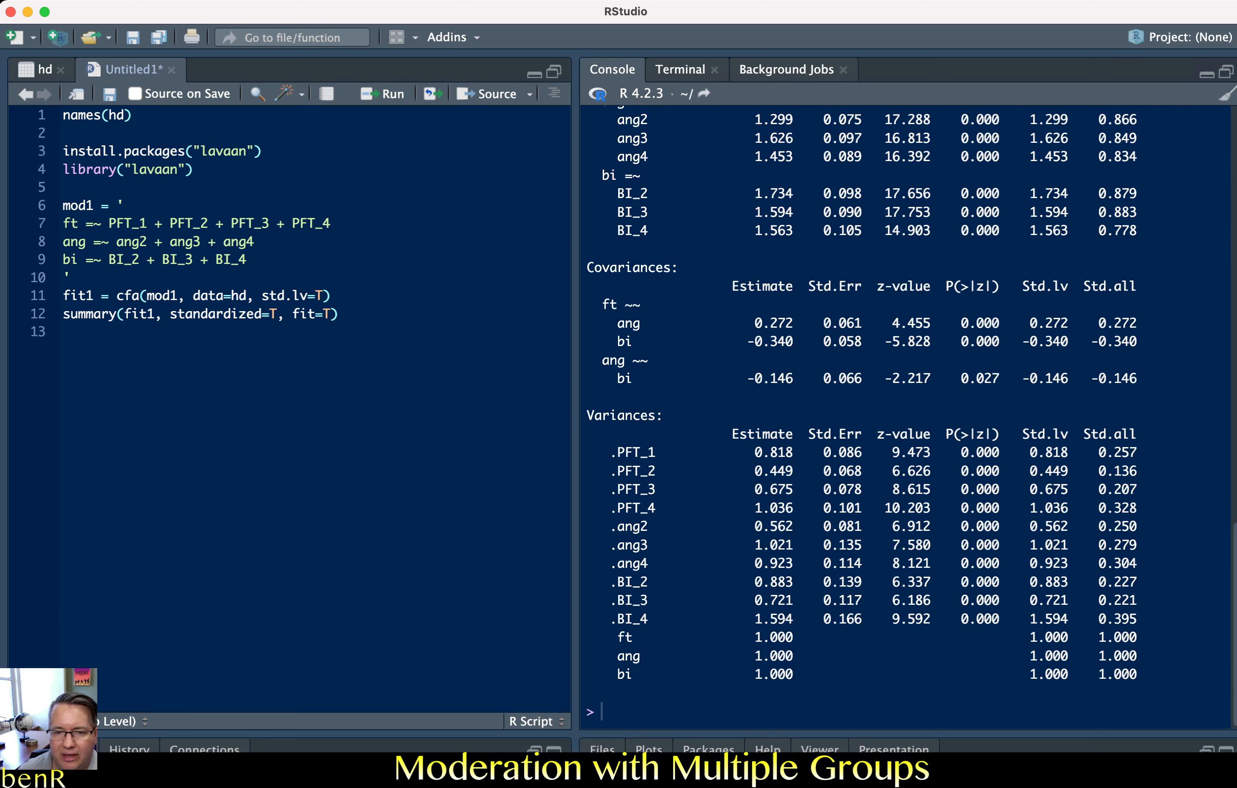
Review the CFI, TLI, RMSEA, SRMR and number of observations in the fit1 summary output.
scroll(905, 415, up, 10)
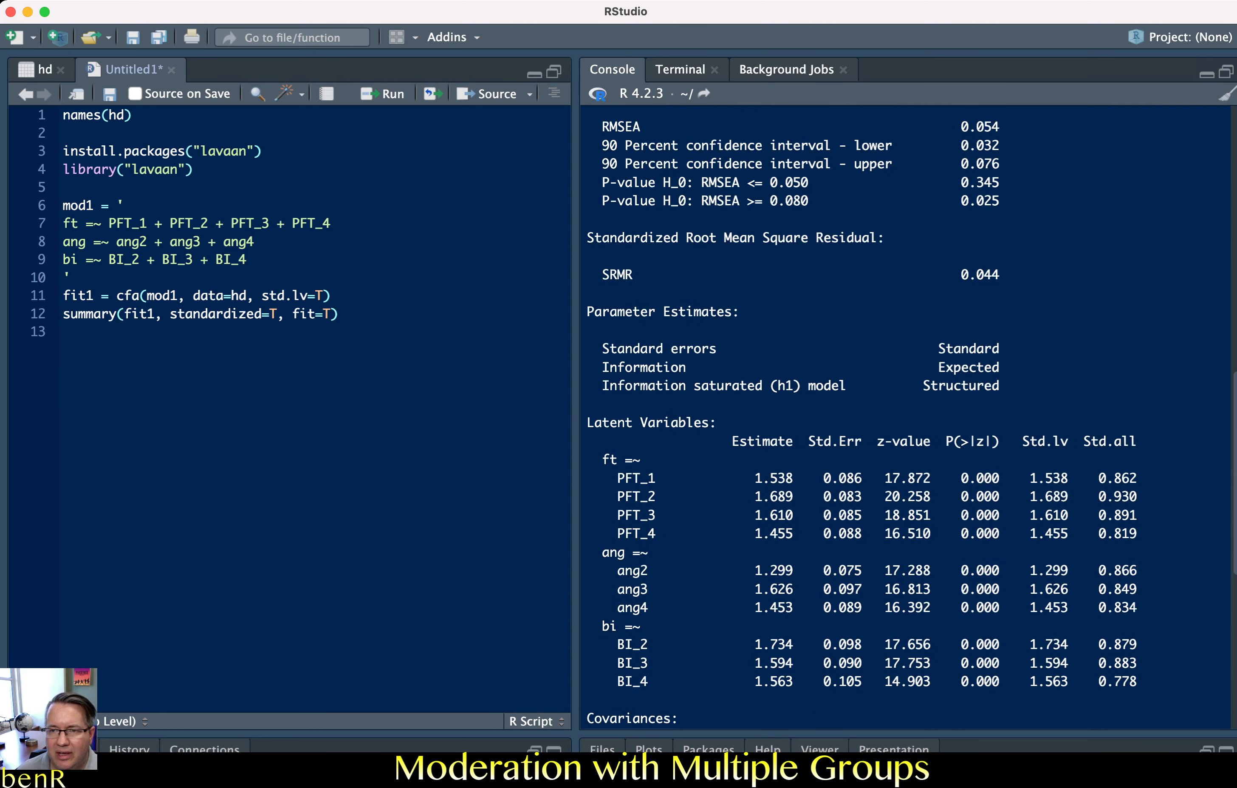
scroll(862, 416, up, 6)
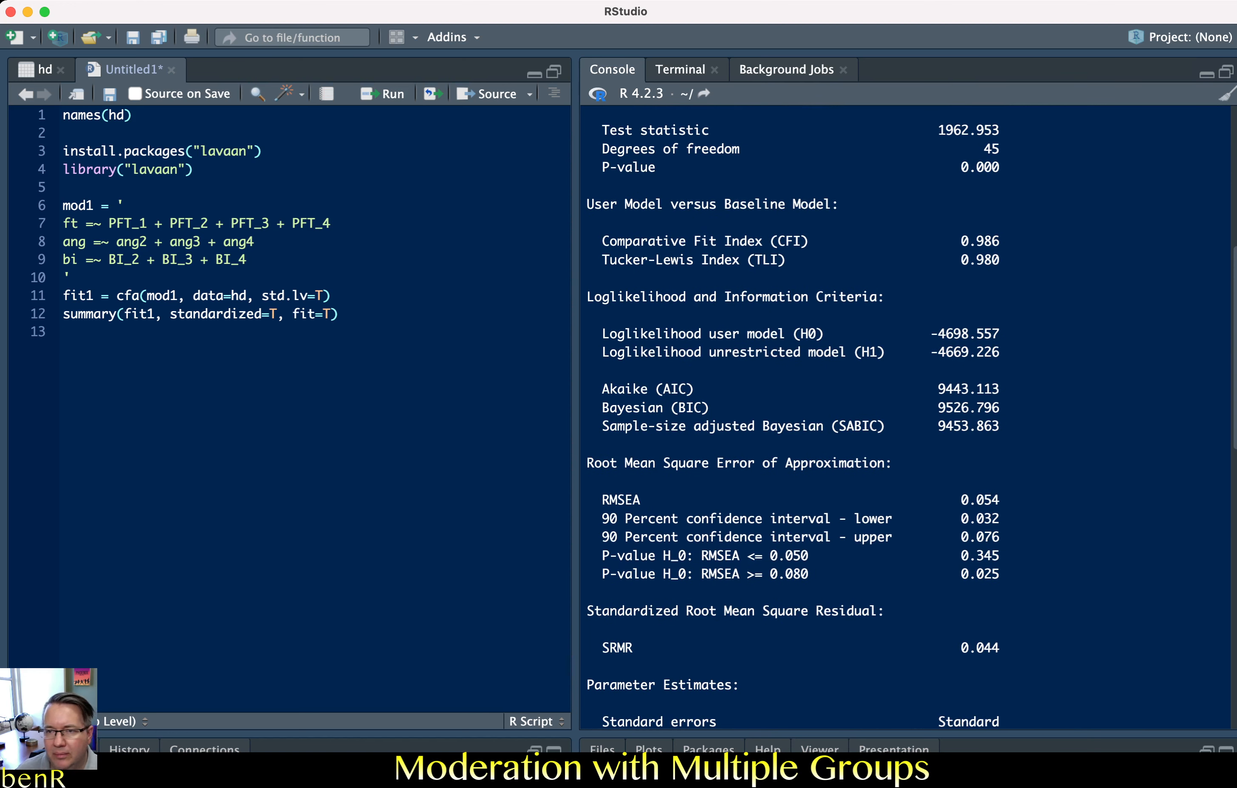
scroll(793, 416, up, 1)
scroll(905, 415, up, 4)
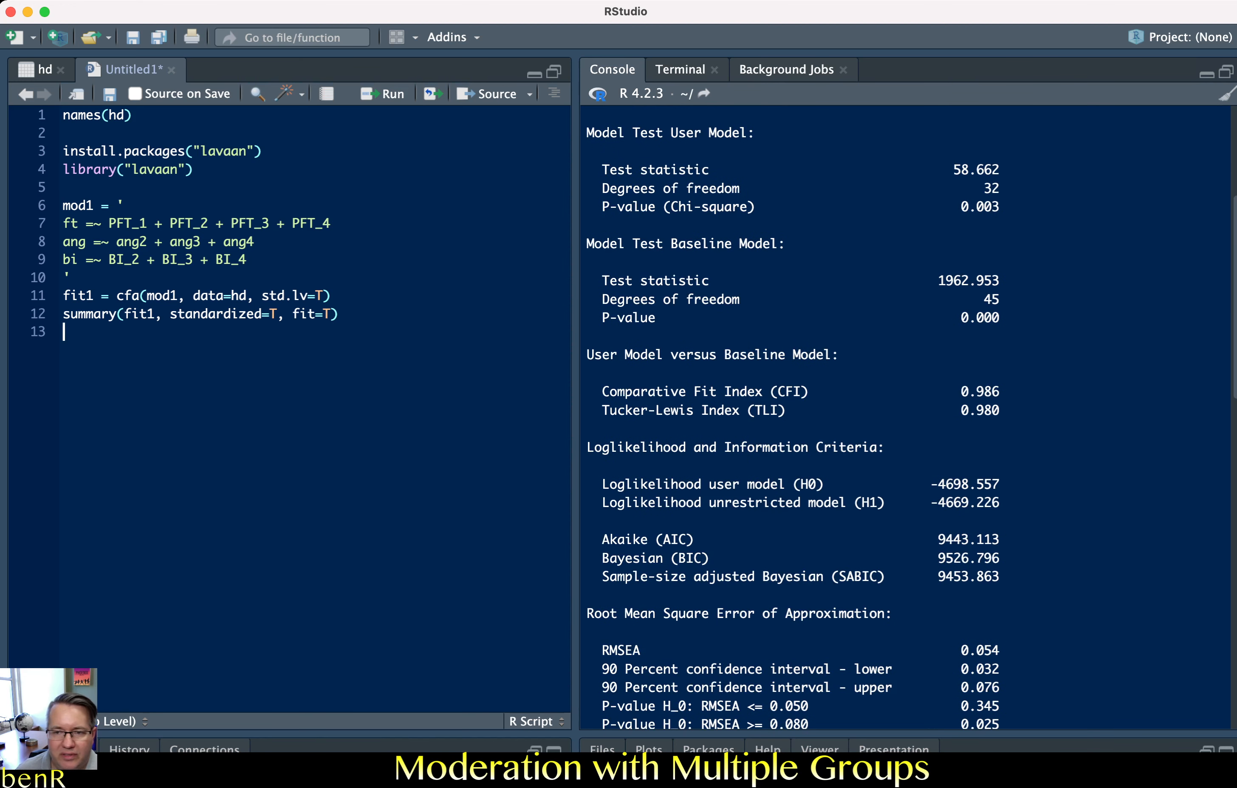
drag(961, 391, 999, 410)
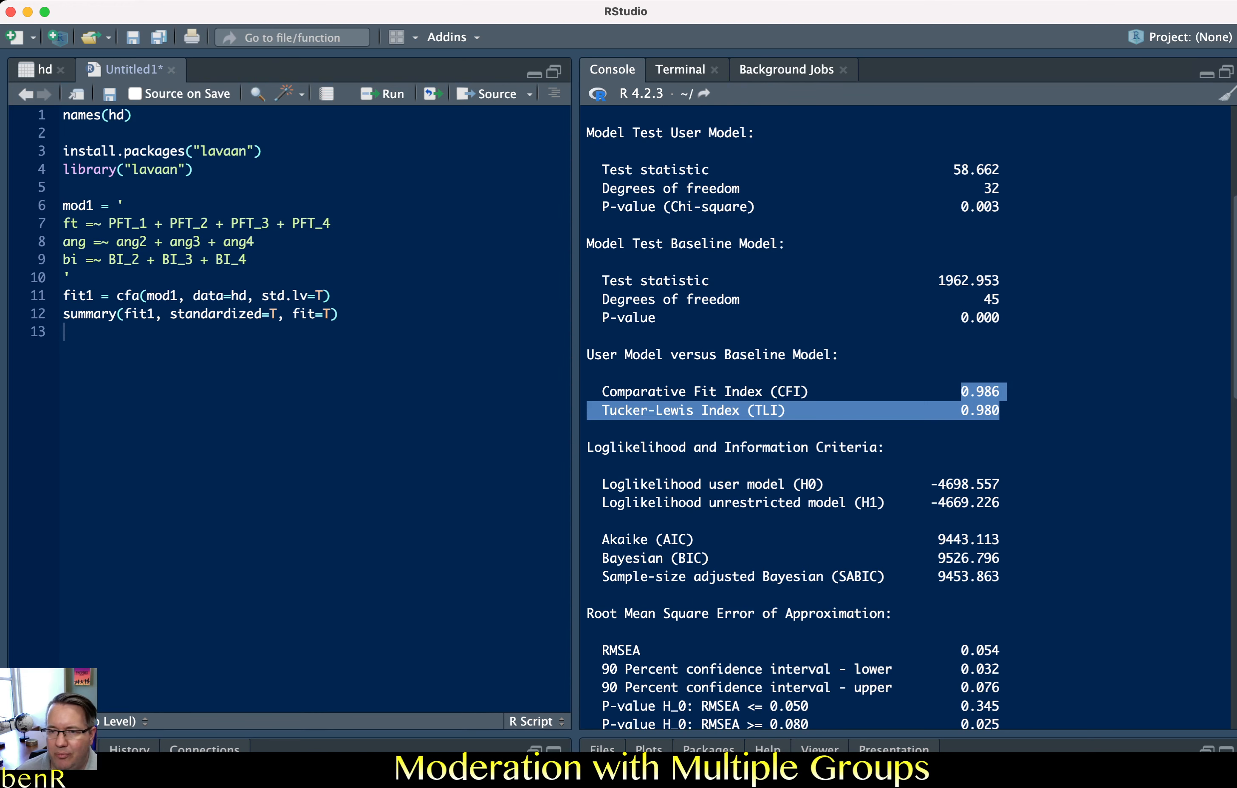
scroll(908, 415, down, 5)
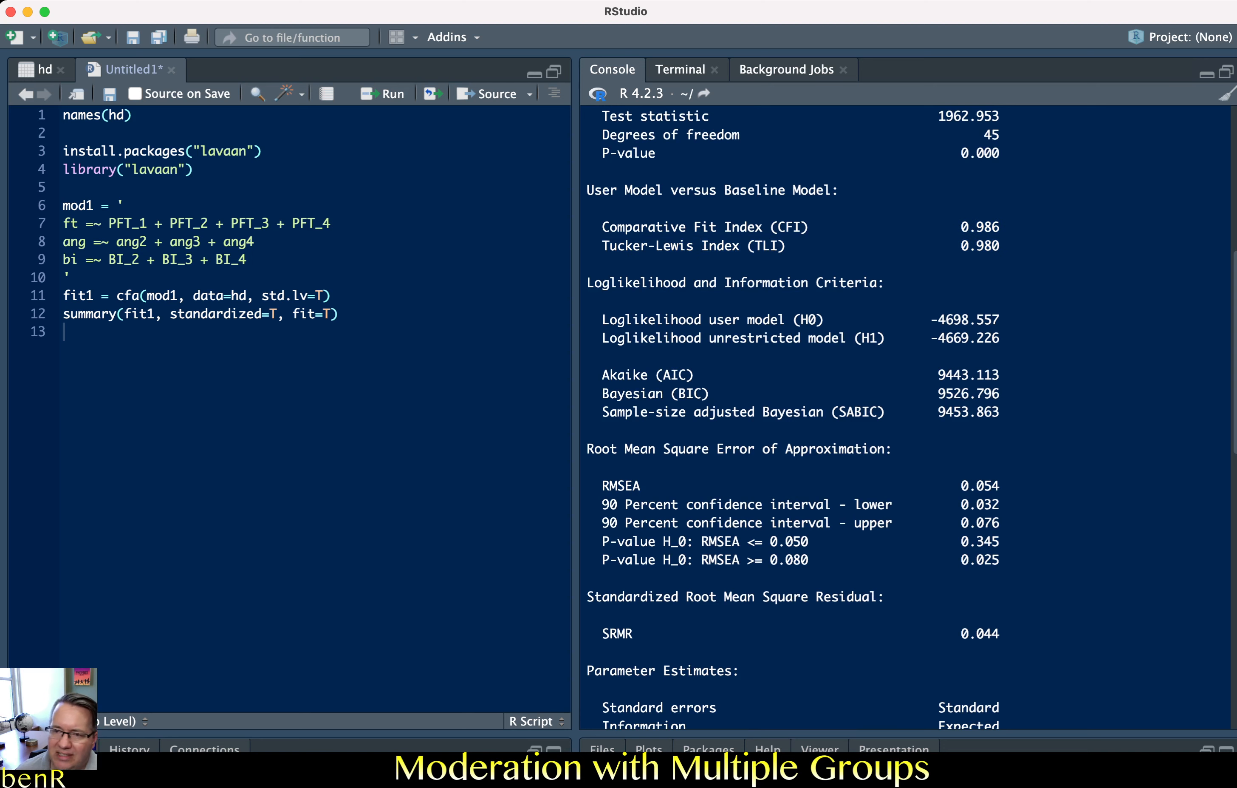
drag(961, 485, 1000, 485)
scroll(793, 415, down, 1)
drag(954, 601, 999, 601)
scroll(907, 408, up, 14)
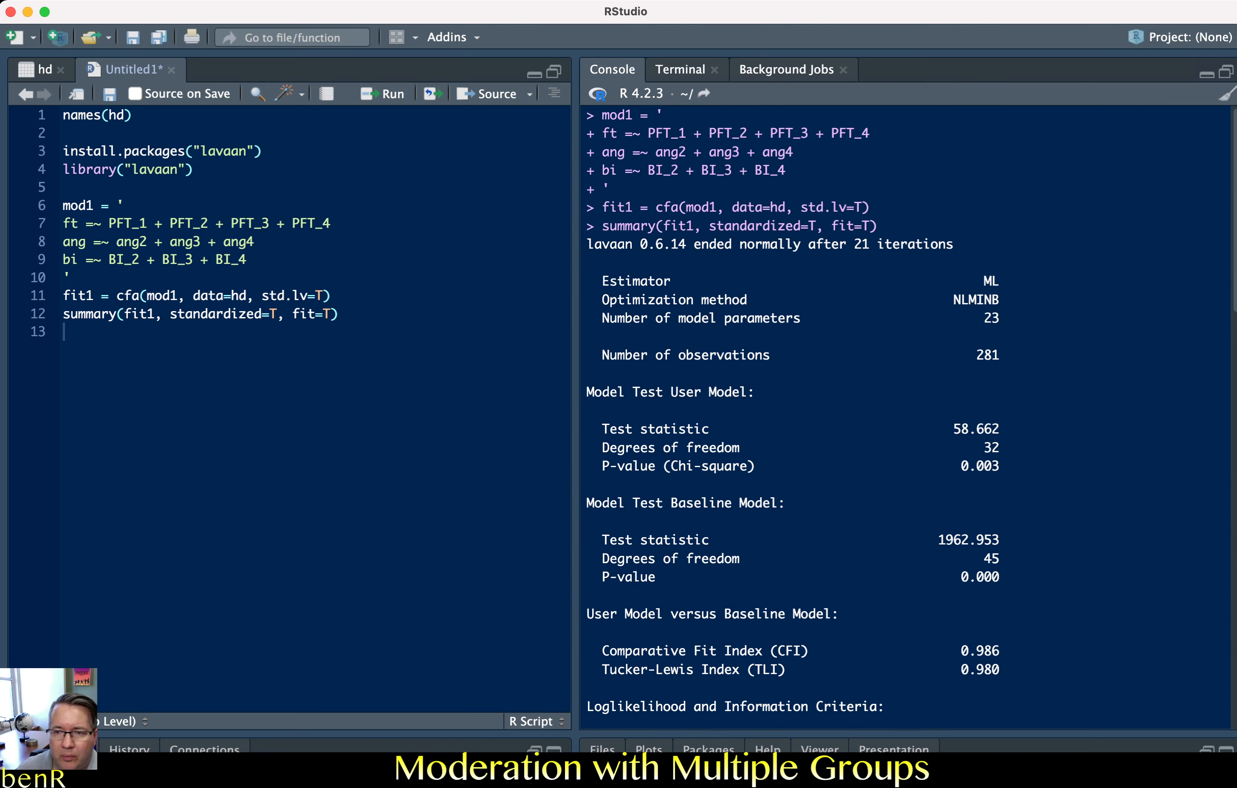
double_click(988, 355)
Examine the ft, ang and bi factor loadings and the covariances in the fit1 output.
scroll(910, 416, down, 20)
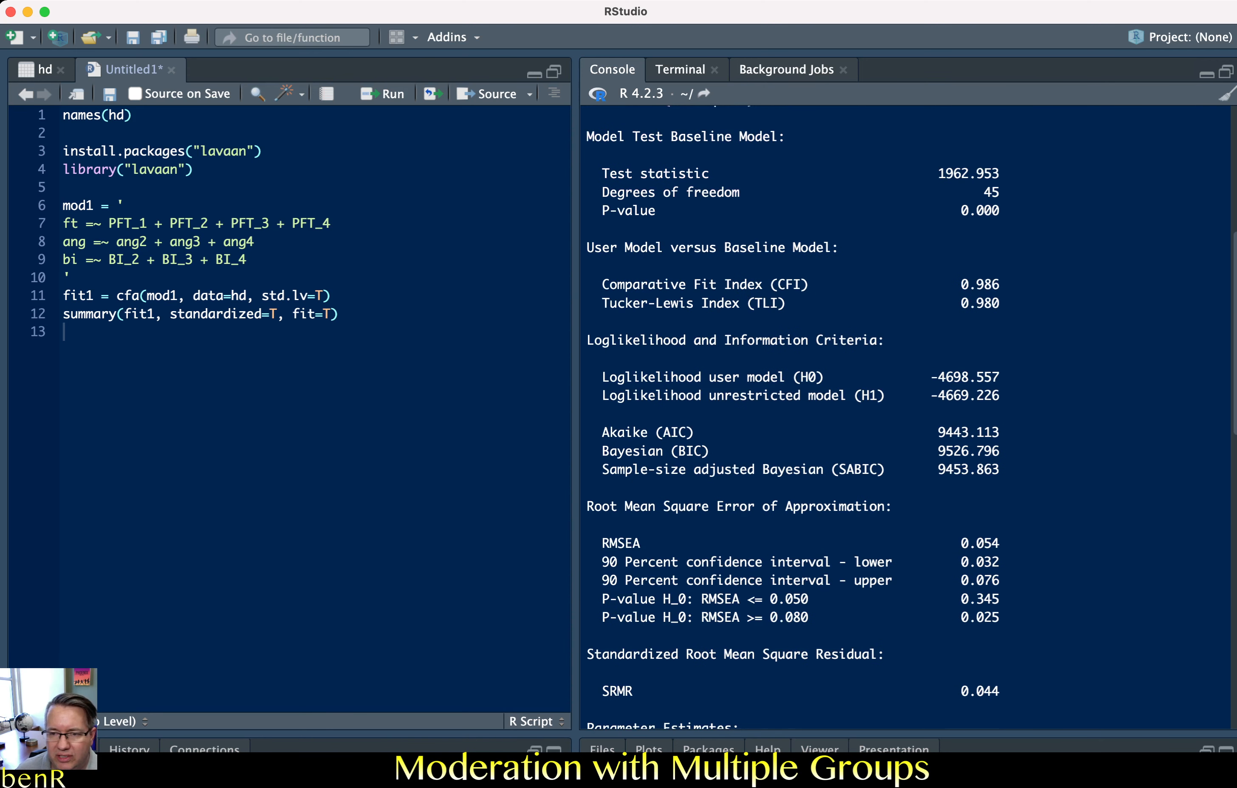
scroll(910, 416, down, 8)
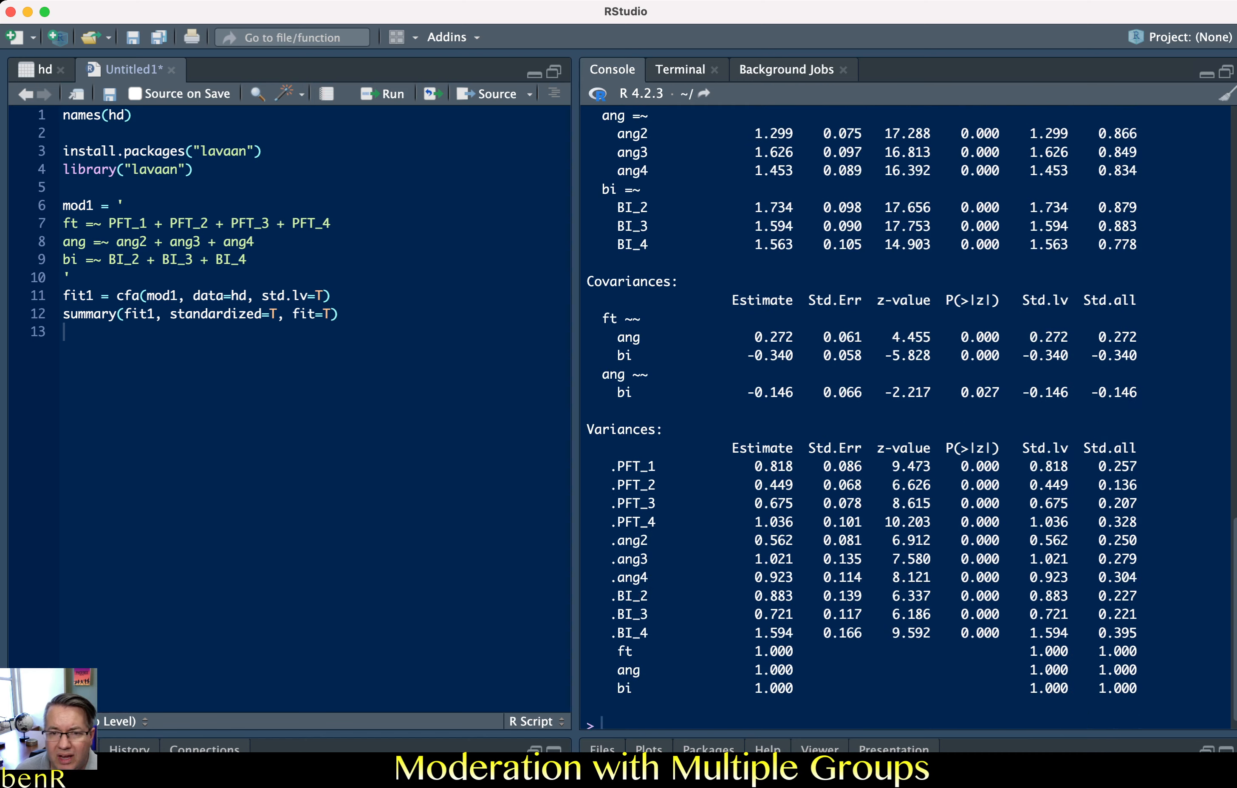
scroll(910, 415, up, 10)
scroll(910, 415, down, 4)
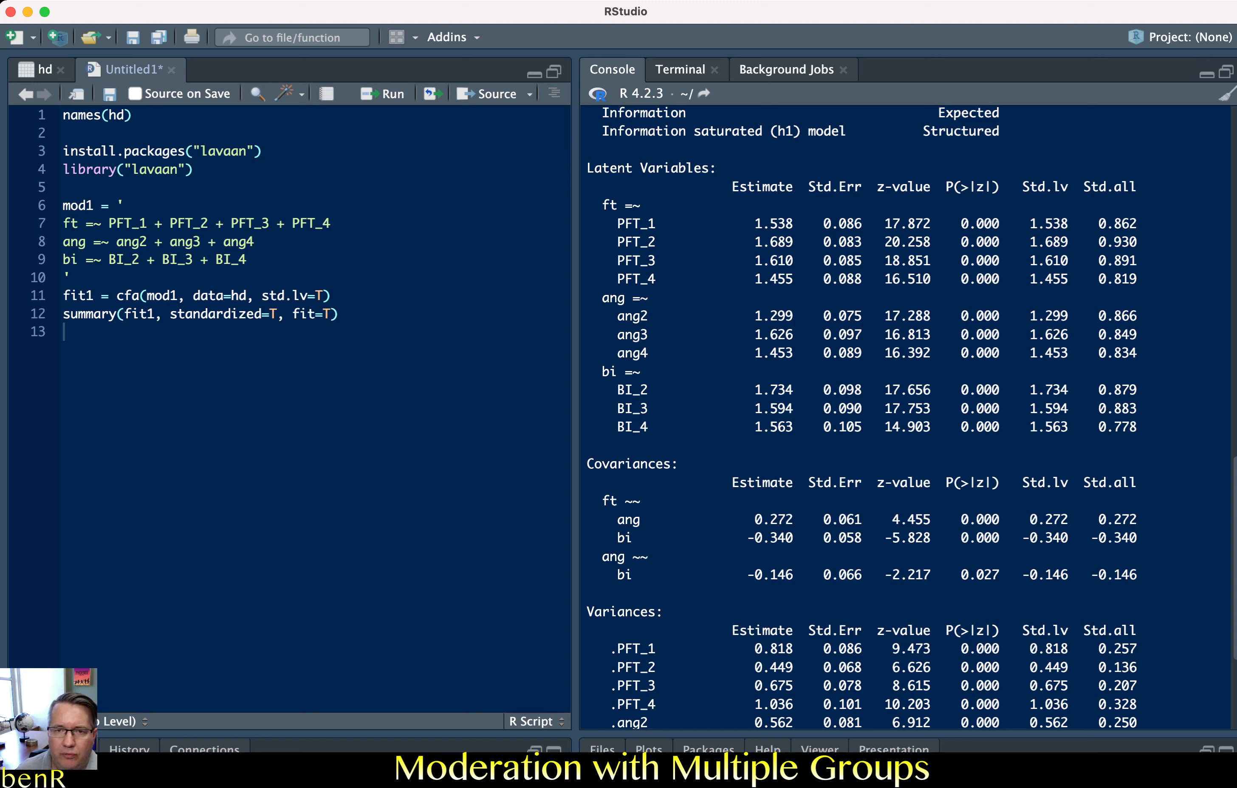
drag(602, 204, 662, 279)
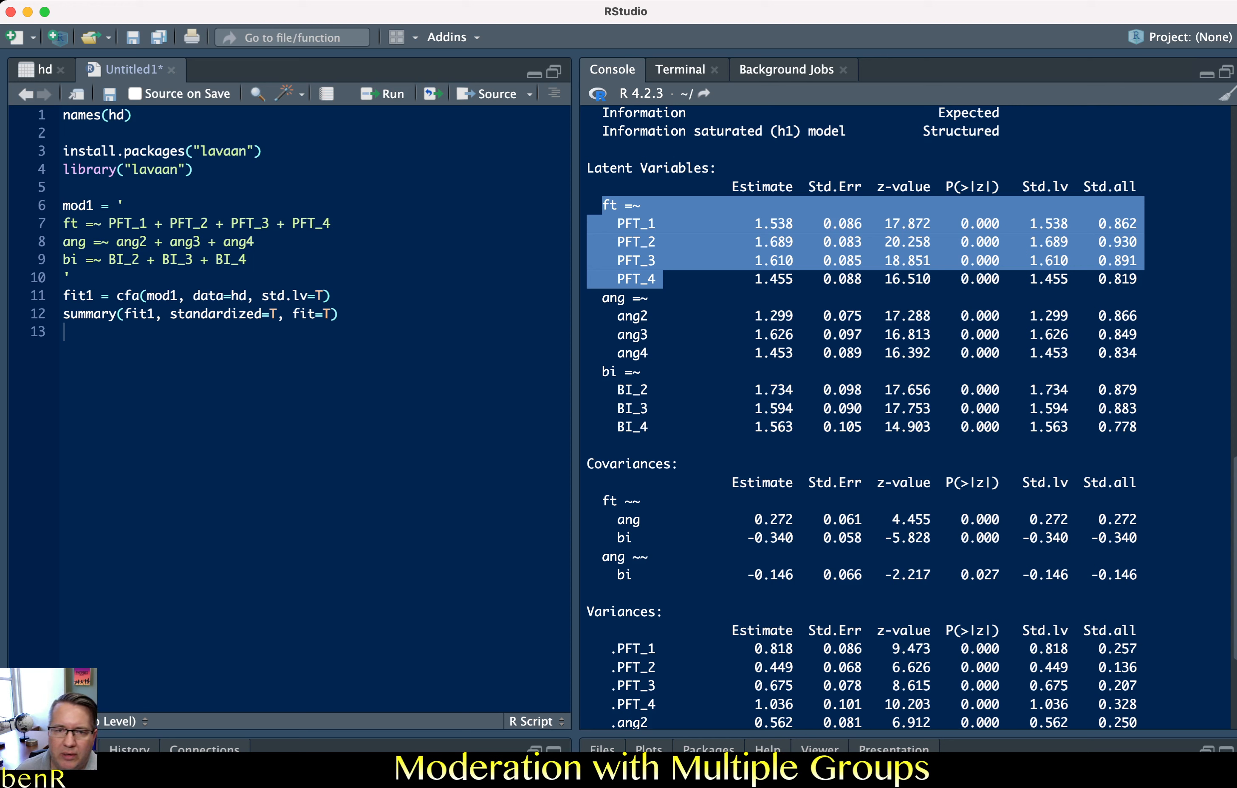
drag(602, 298, 655, 353)
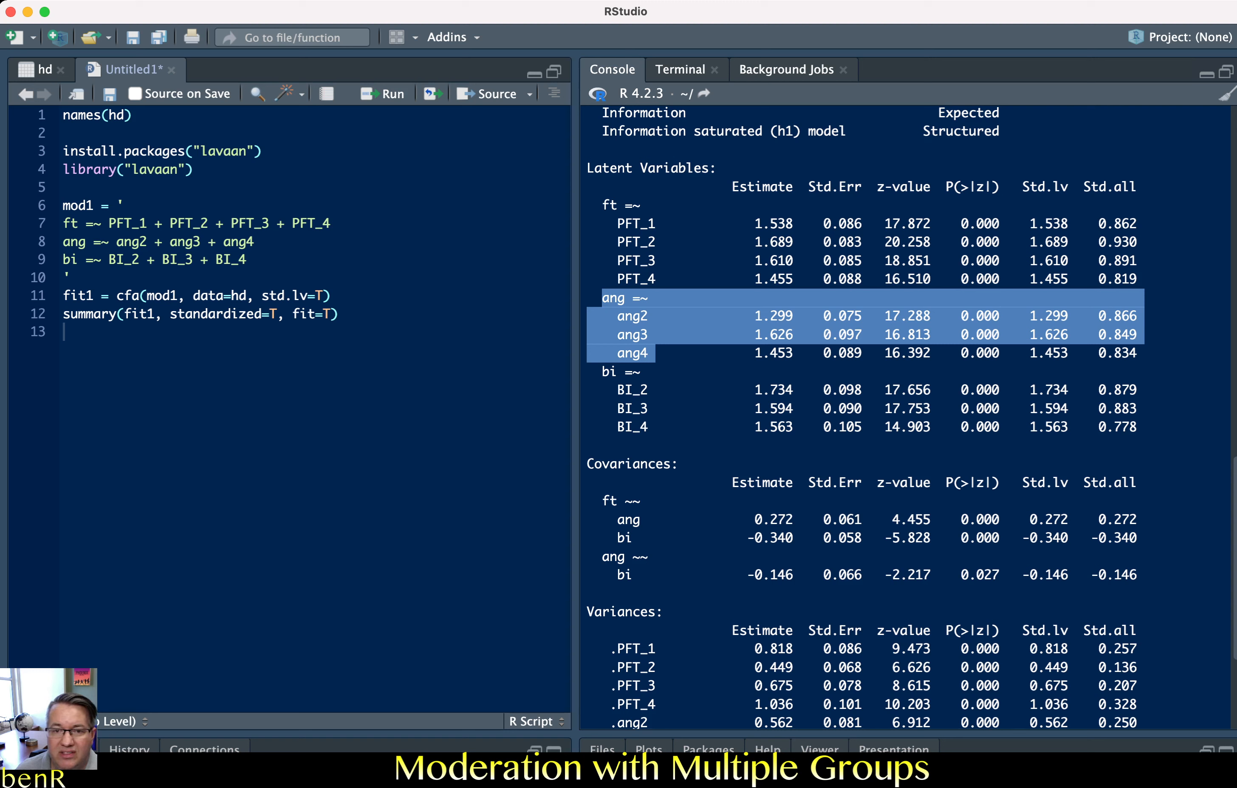
drag(603, 371, 679, 427)
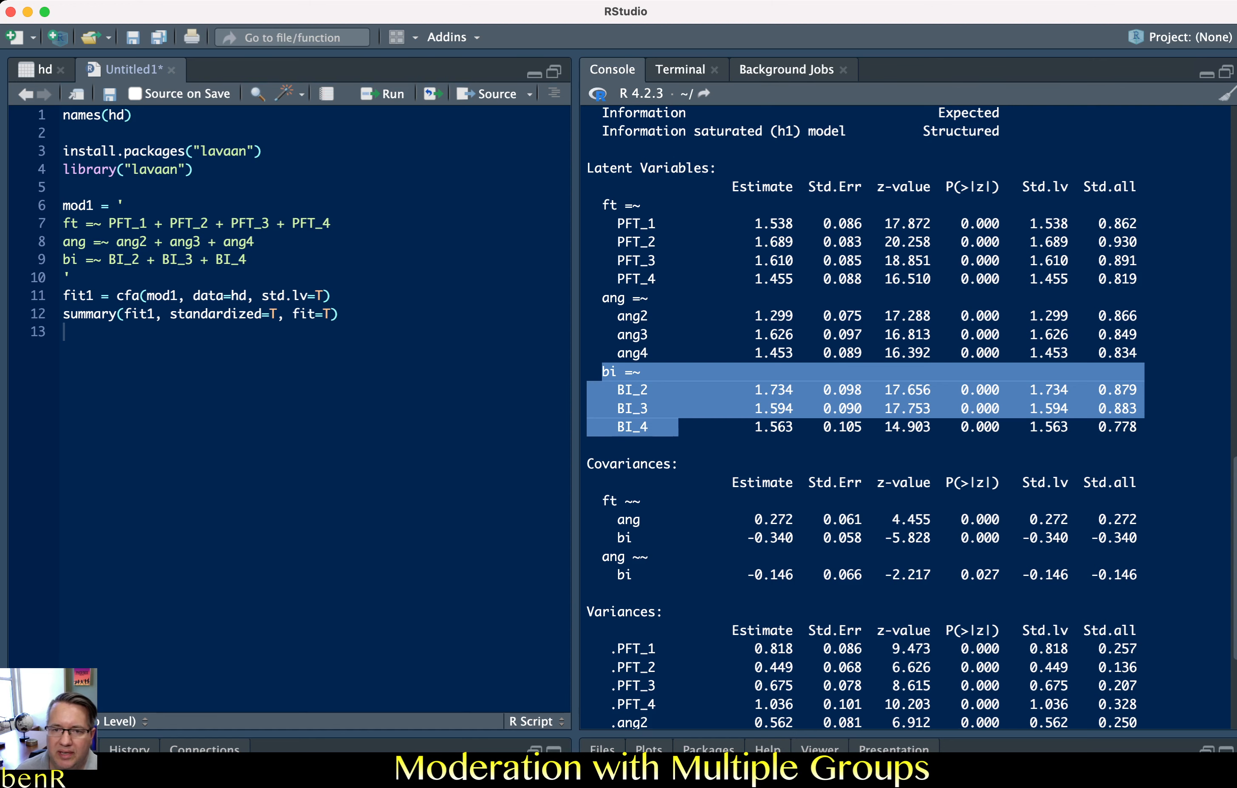
click(679, 427)
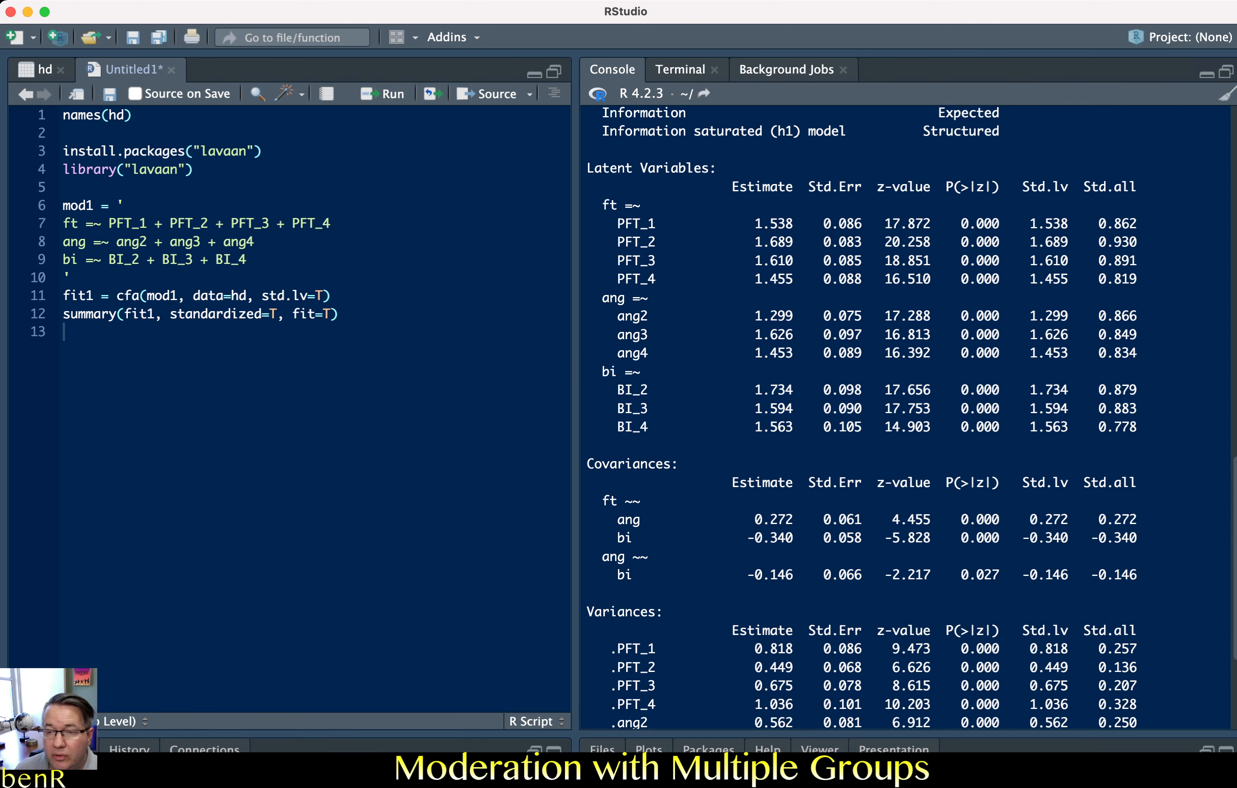
scroll(910, 415, down, 8)
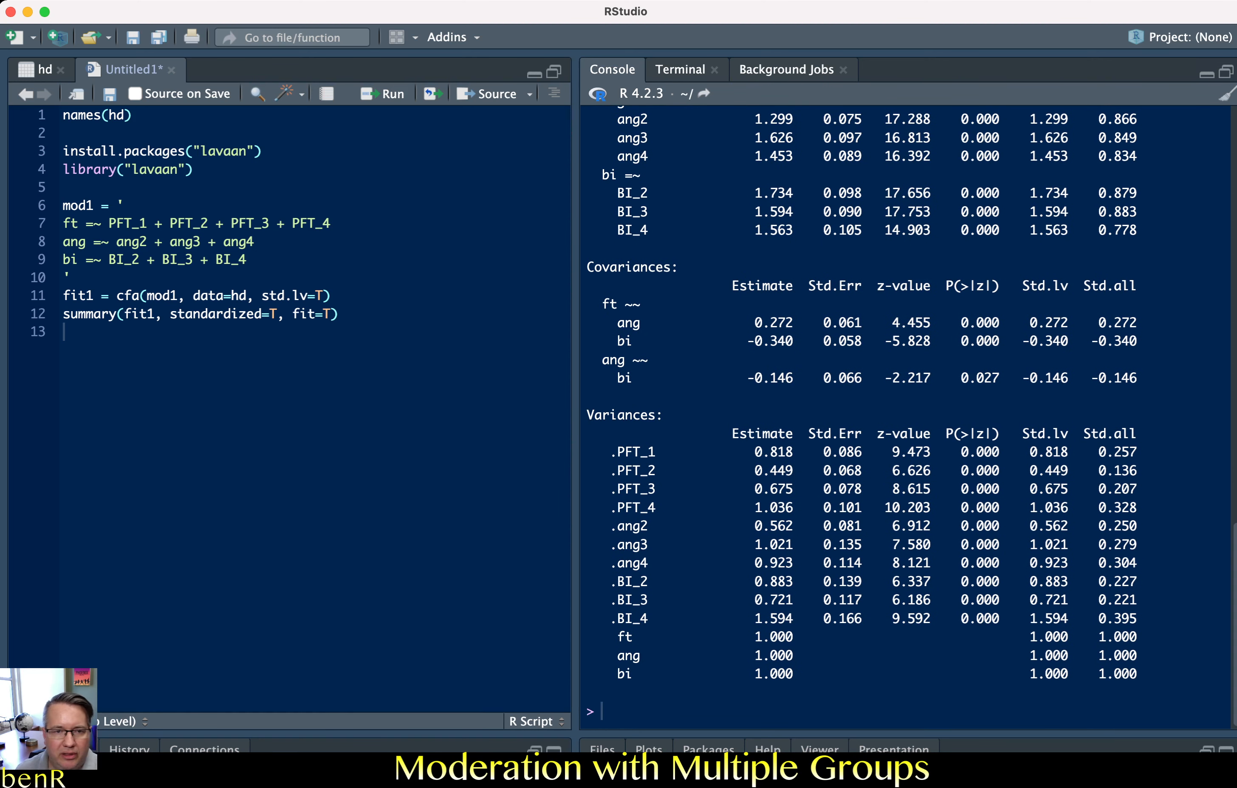
Duplicate the fit1 cfa and summary lines below the originals, separated by a blank line.
drag(343, 314, 218, 277)
drag(71, 277, 64, 205)
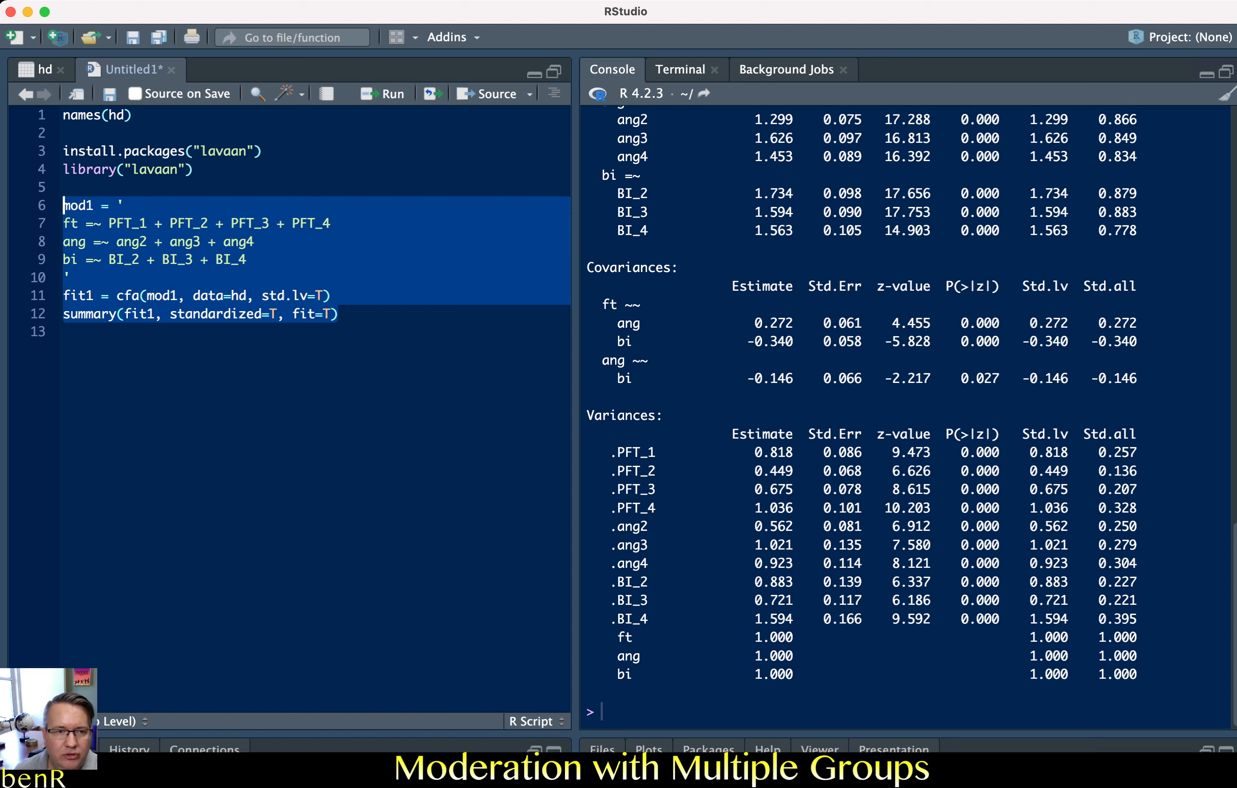
key(Right)
key(Up)
key(Up)
key(Right)
key(shift+Down)
key(shift+Down)
key(shift+Left)
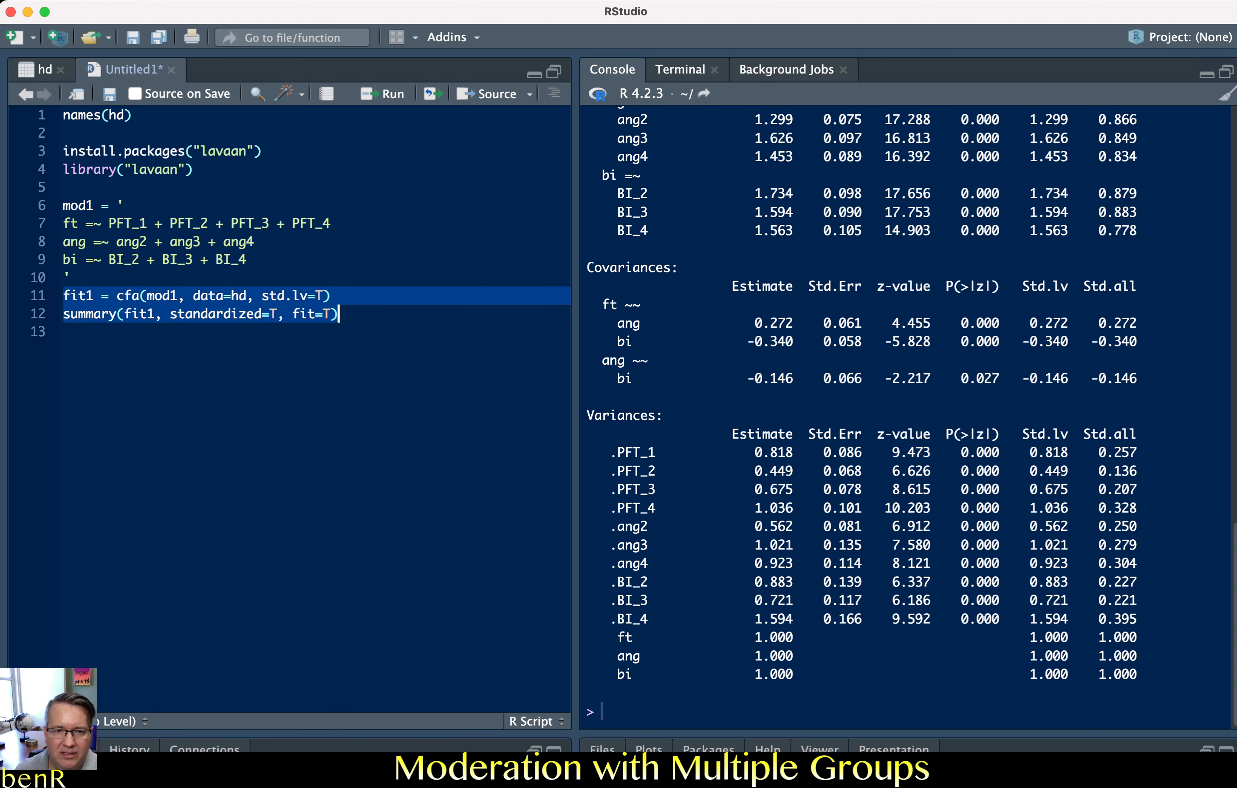
key(super+c)
key(Right)
key(Return)
key(Return)
key(super+v)
Rename the result object in the copied cfa line to fit2.
key(Up)
key(super+Left)
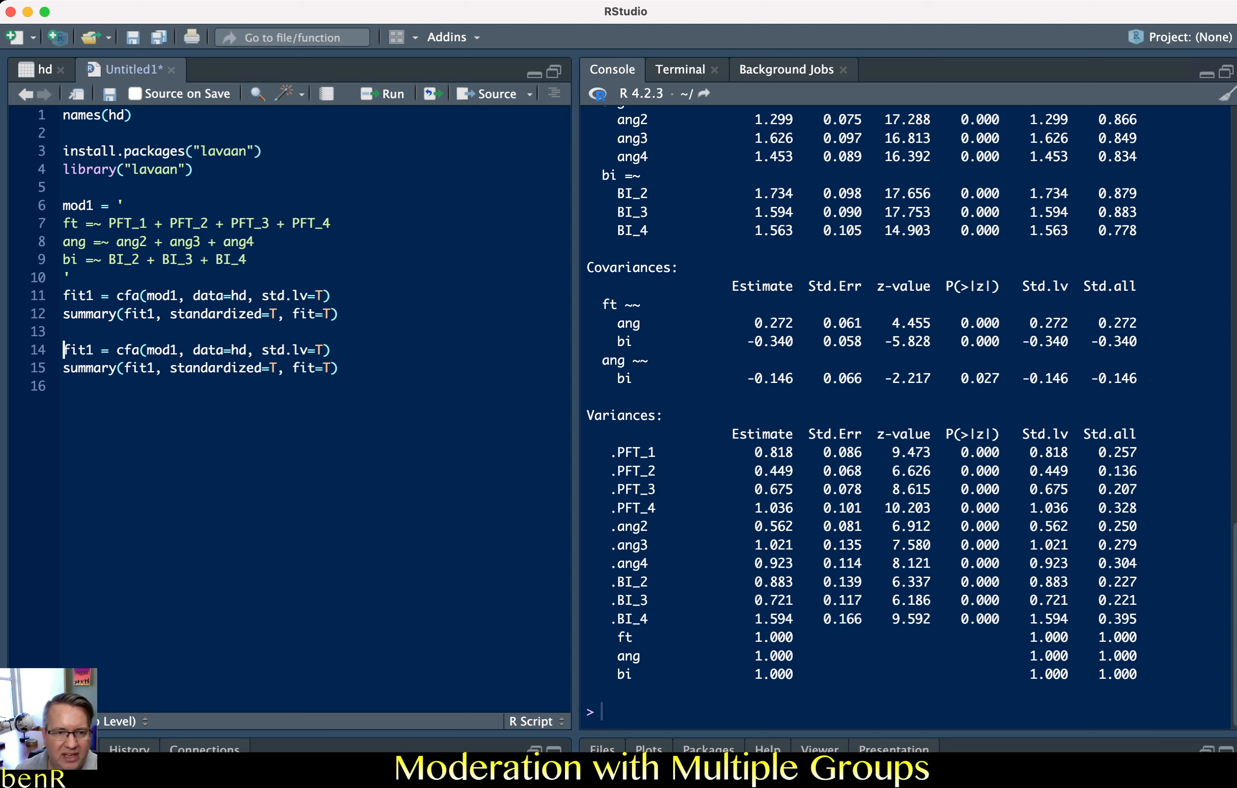
key(Right)
key(Right)
key(Right)
key(Right)
key(BackSpace)
text(2)
Change the model argument in the fit2 cfa call to mod2.
key(Right)
key(Right)
key(Right)
key(Right)
key(Right)
key(Right)
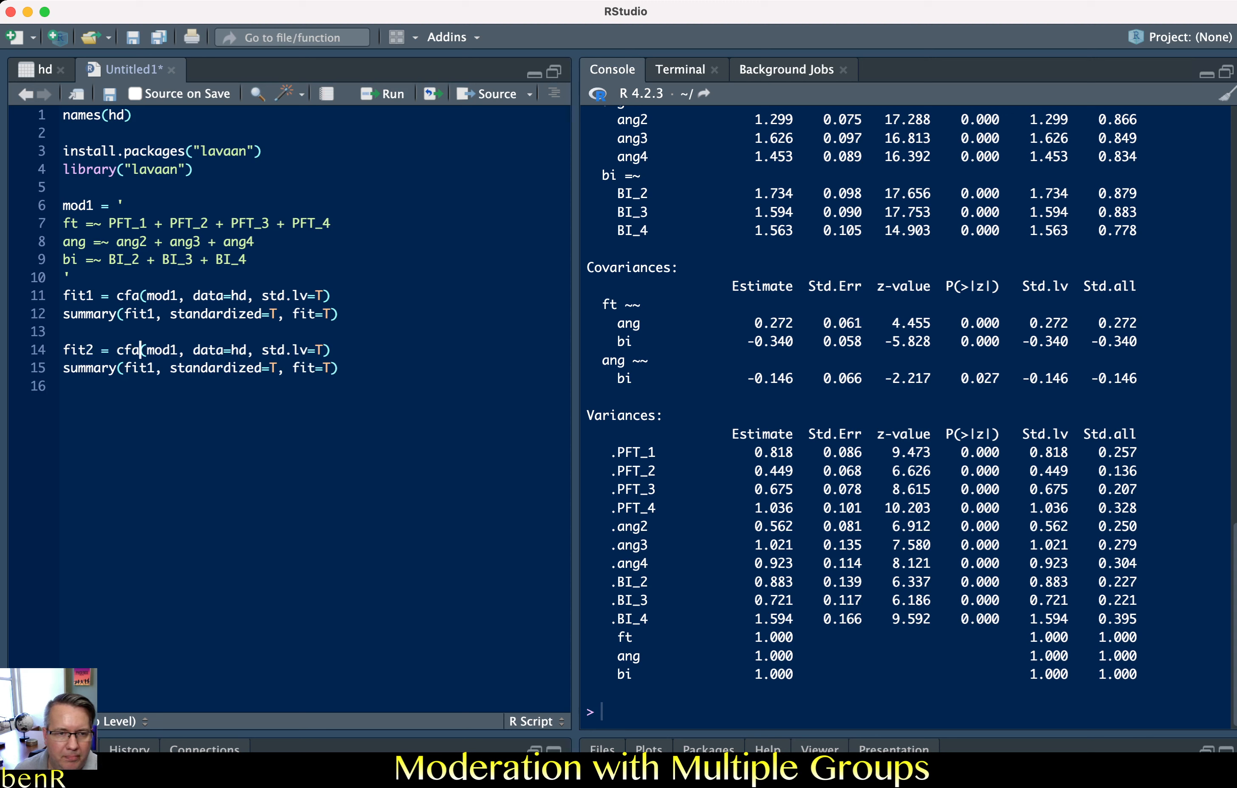
key(Right)
key(Right)
key(Right)
key(Right)
key(Right)
key(BackSpace)
text(2)
Change the copied summary line so that it summarizes fit2.
key(Down)
key(Left)
key(Left)
key(Left)
key(shift+Right)
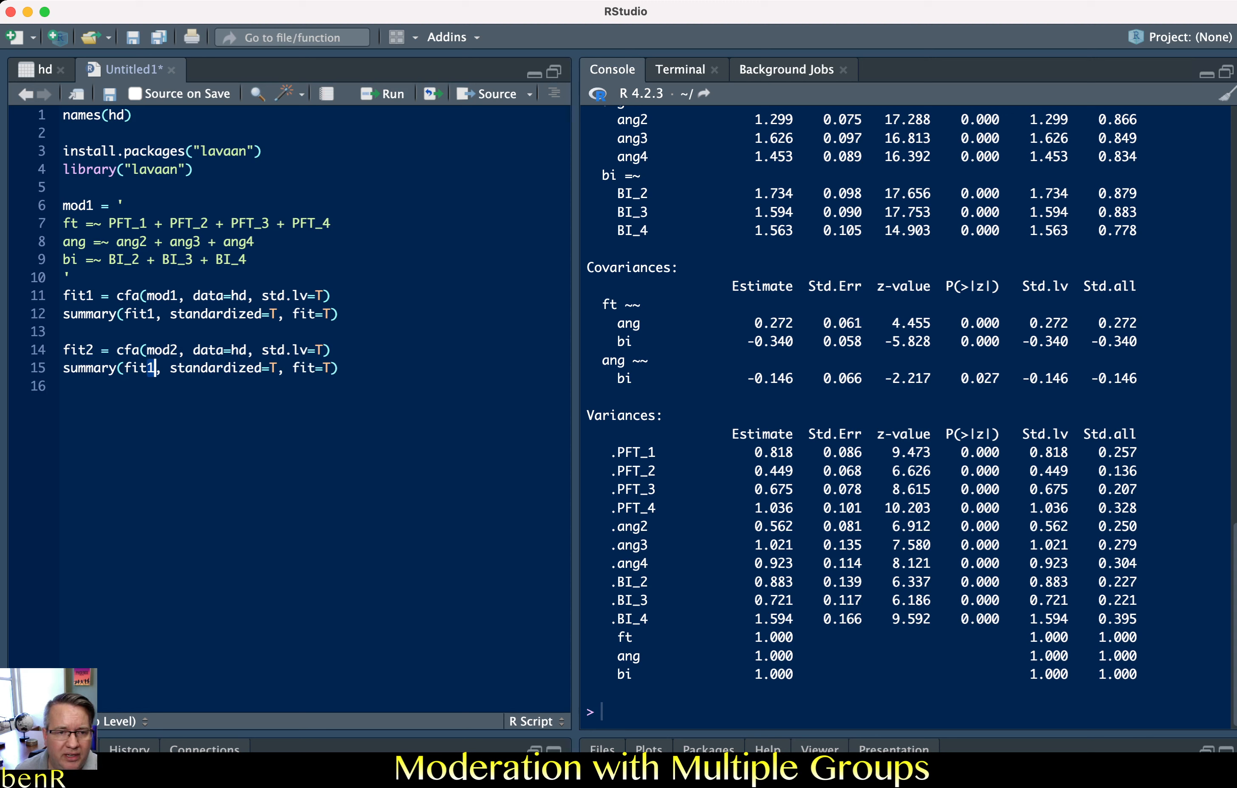
text(2)
Add the argument group="country" after std.lv=T in the fit2 cfa call and run the line.
key(Up)
key(Right)
key(Right)
key(Right)
key(Right)
key(Right)
key(Right)
key(Right)
key(Right)
key(Right)
key(Right)
key(Right)
key(Right)
key(Right)
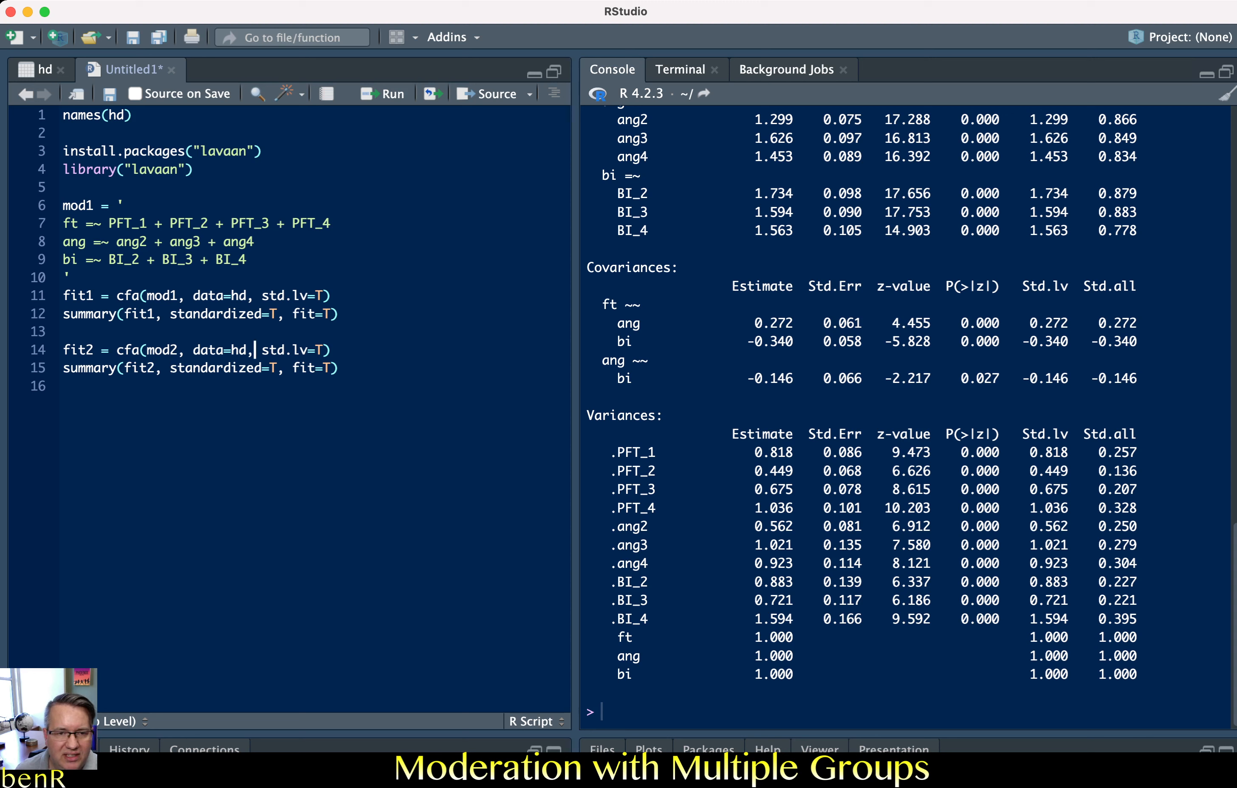
key(Right)
key(Right)
key(Right)
key(Right)
key(Right)
key(Right)
key(Right)
key(Right)
key(Right)
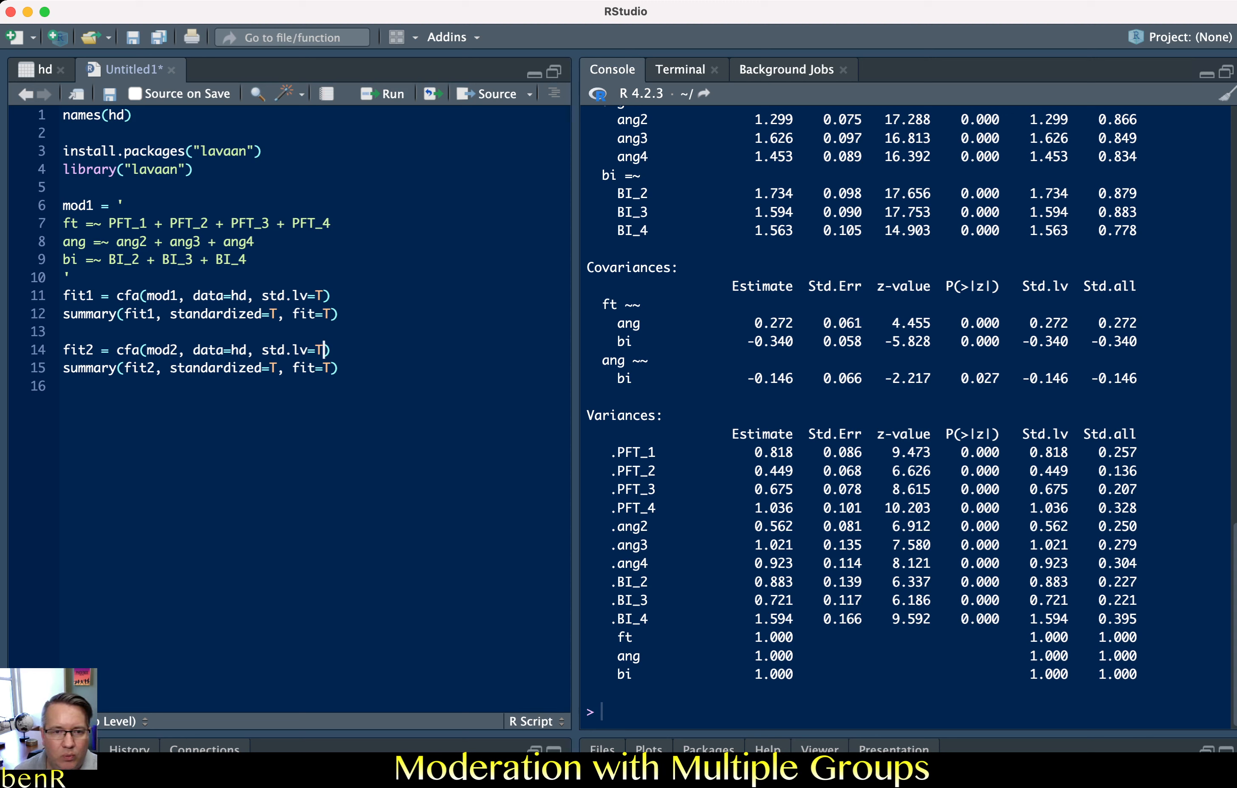
text(,)
drag(63, 205, 339, 314)
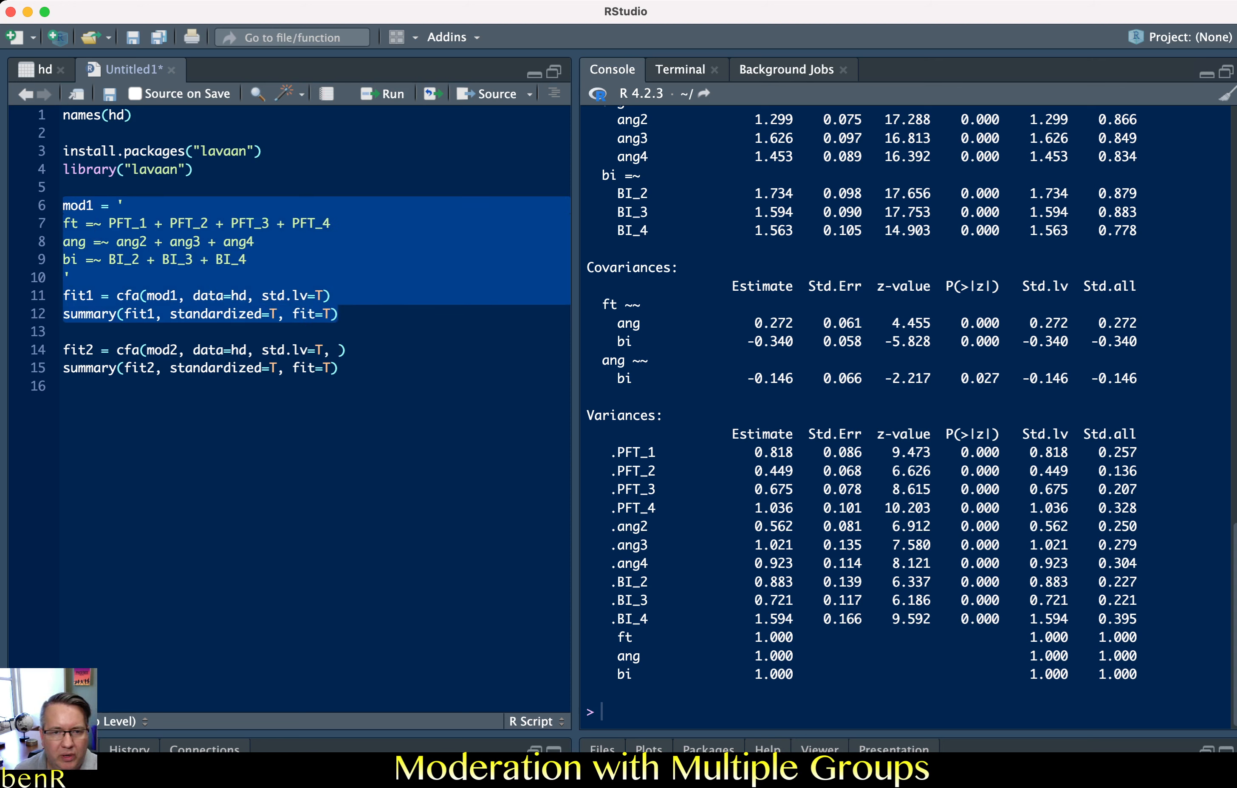
key(Down)
key(Down)
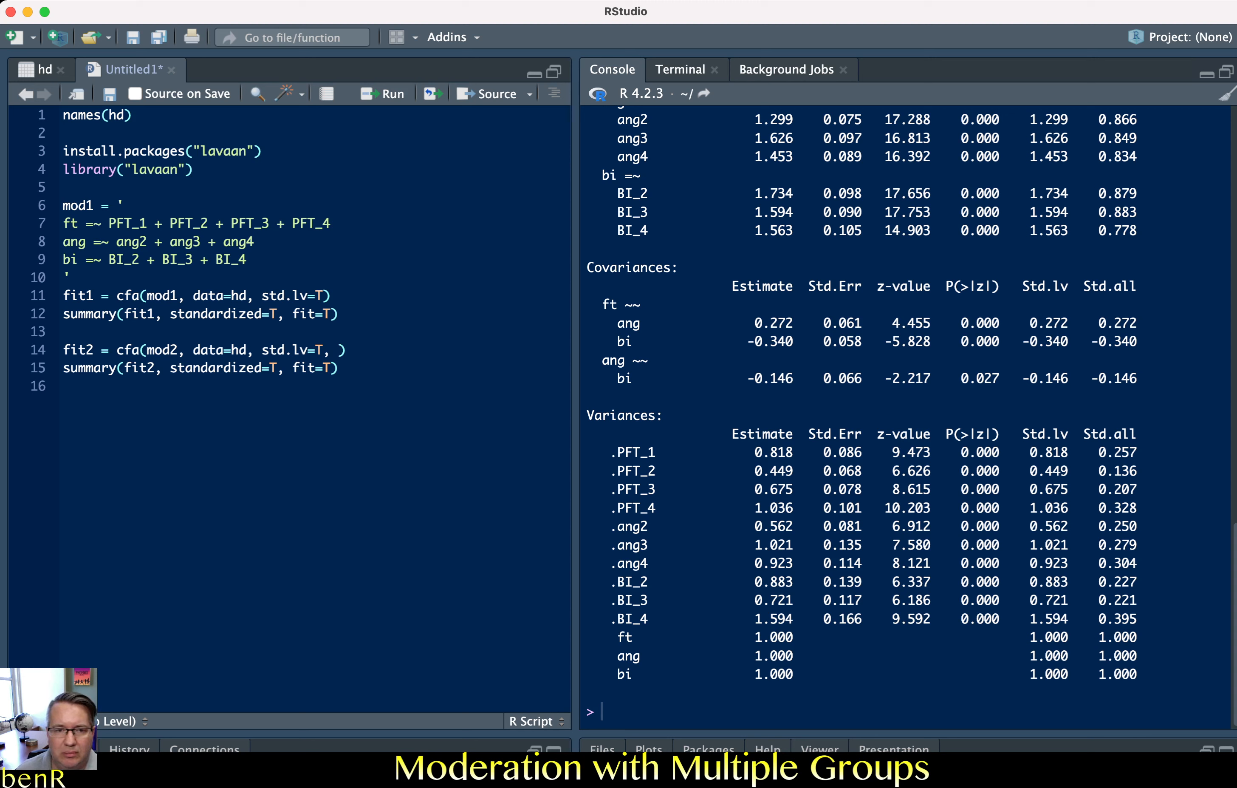
text(g)
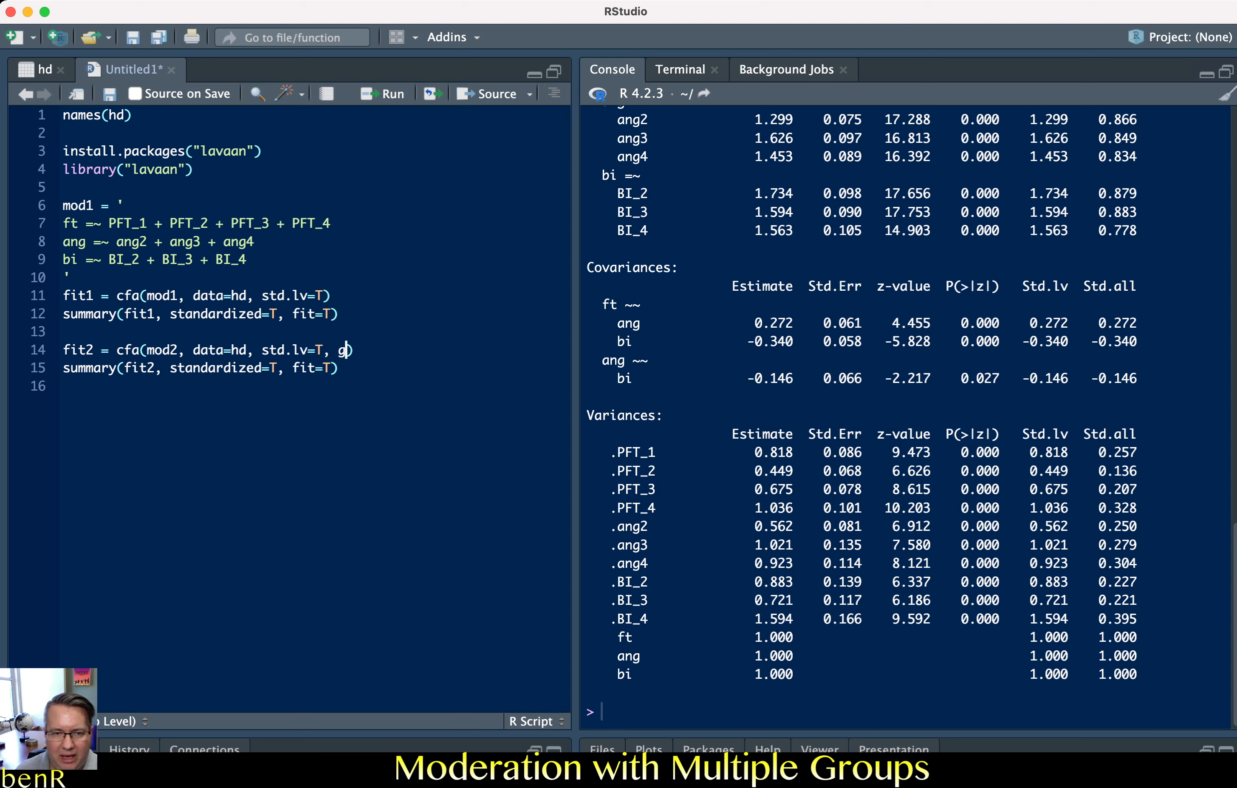
text(roup=")
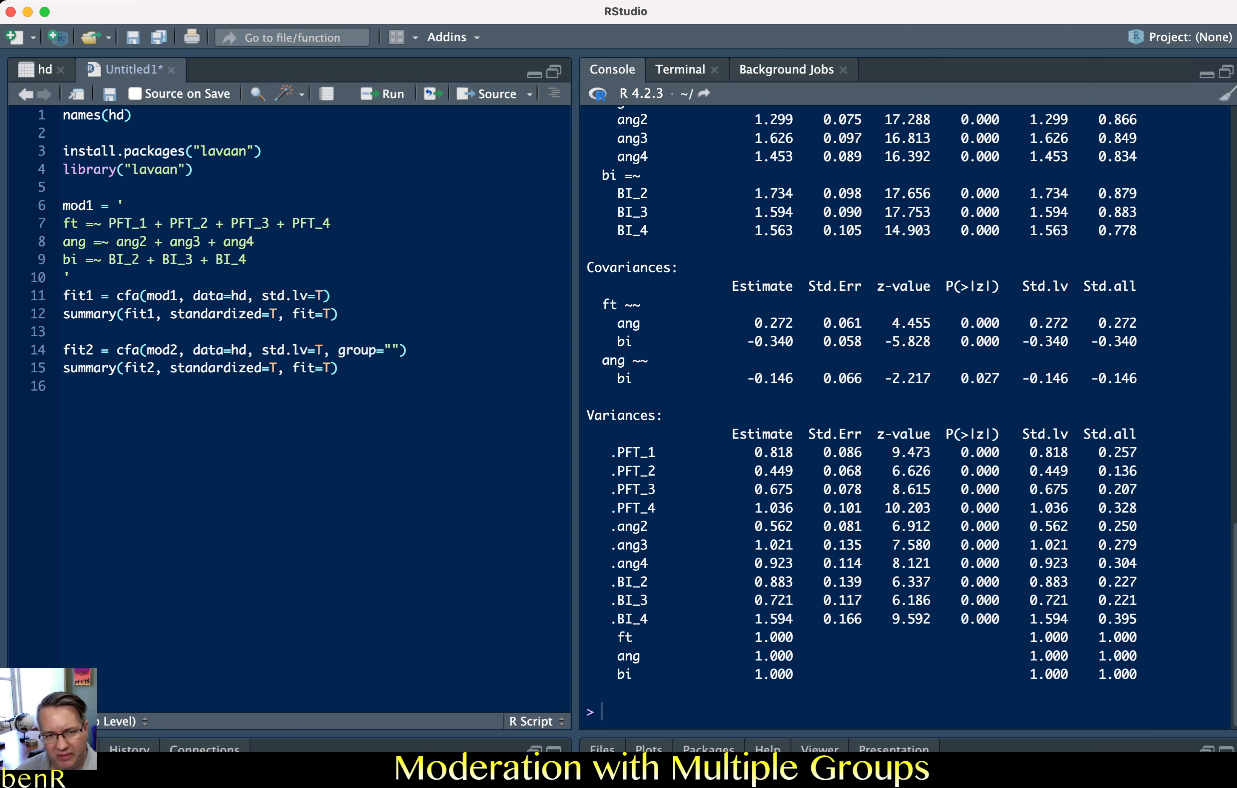
text(count)
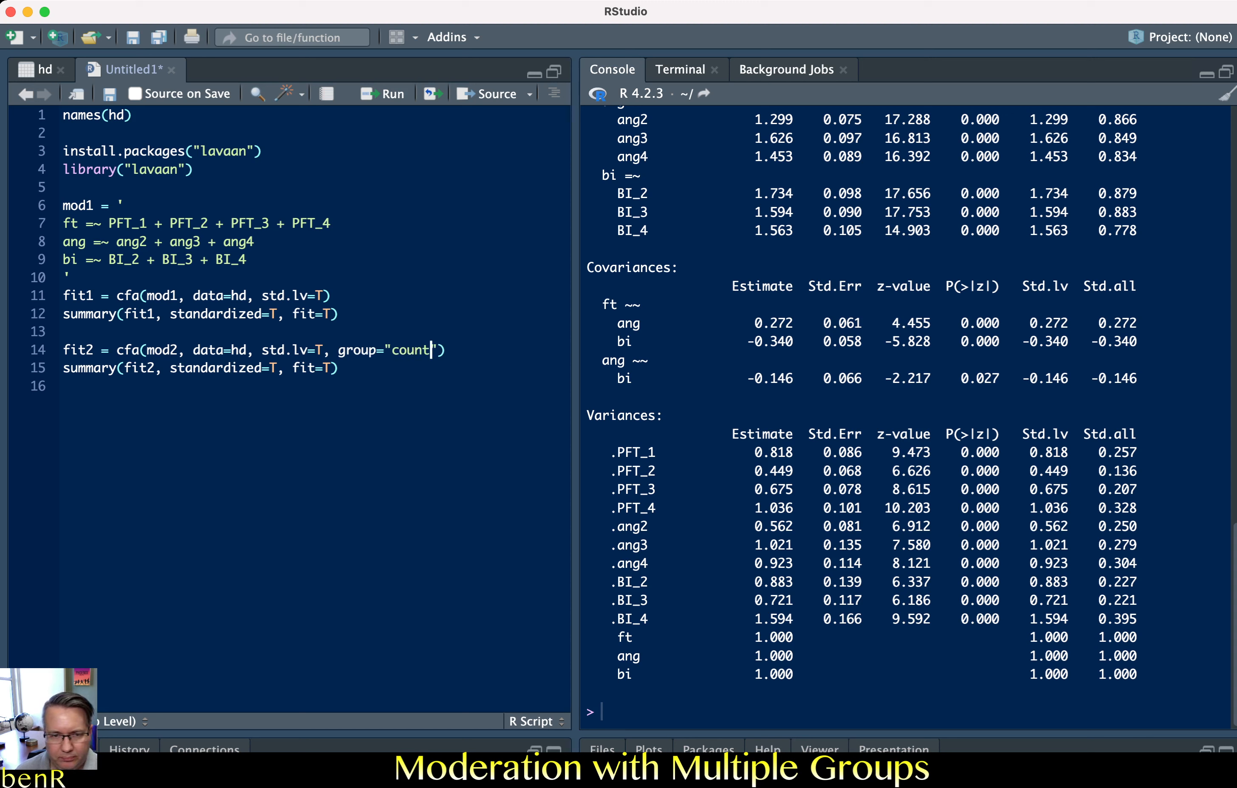
text(ry)
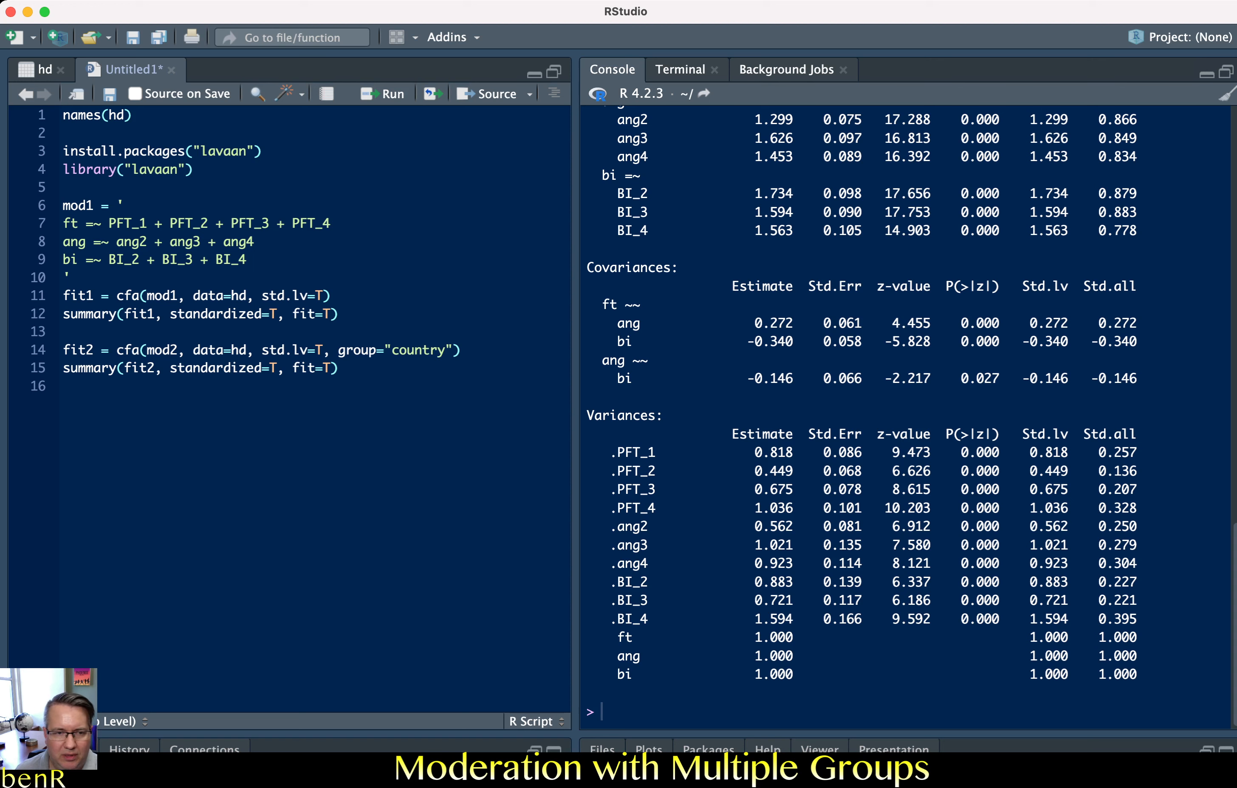
key(super+Return)
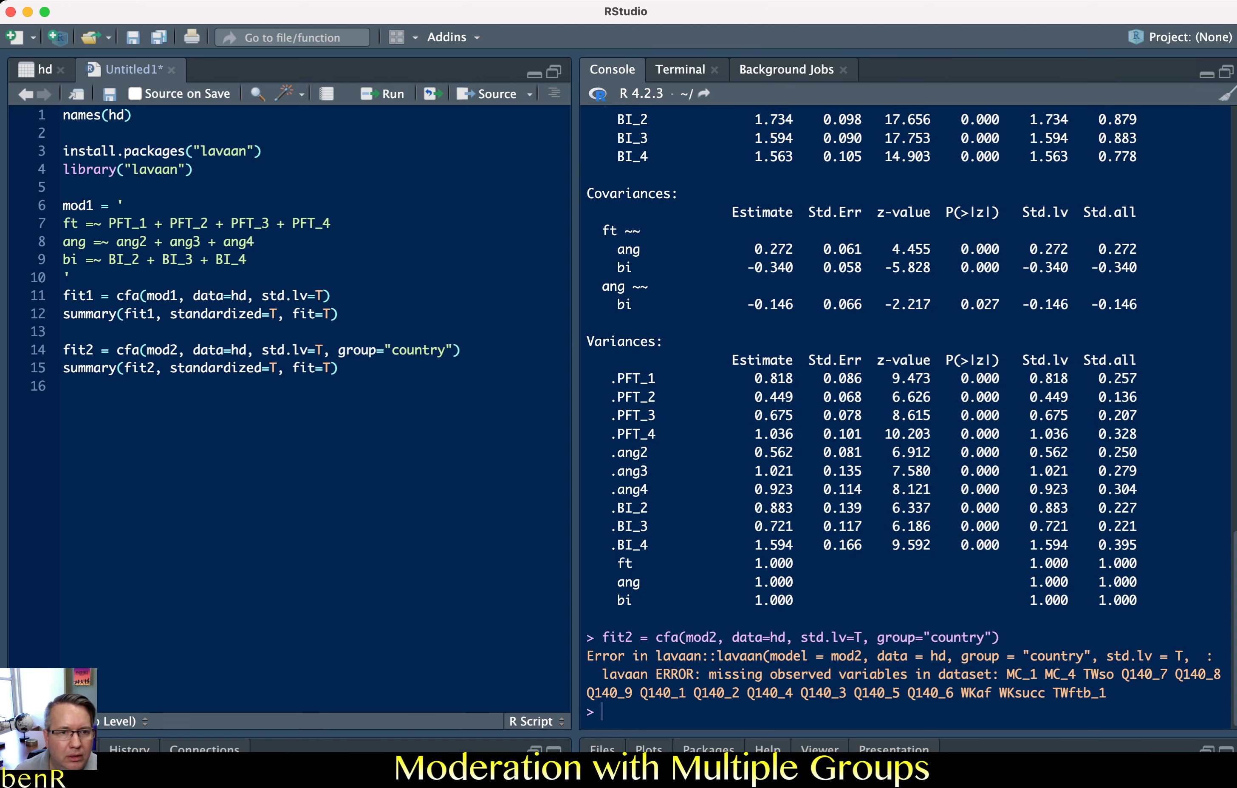
Set the model argument in the fit2 cfa call to mod1 and rerun the country-grouped fit.
click(178, 349)
text(1)
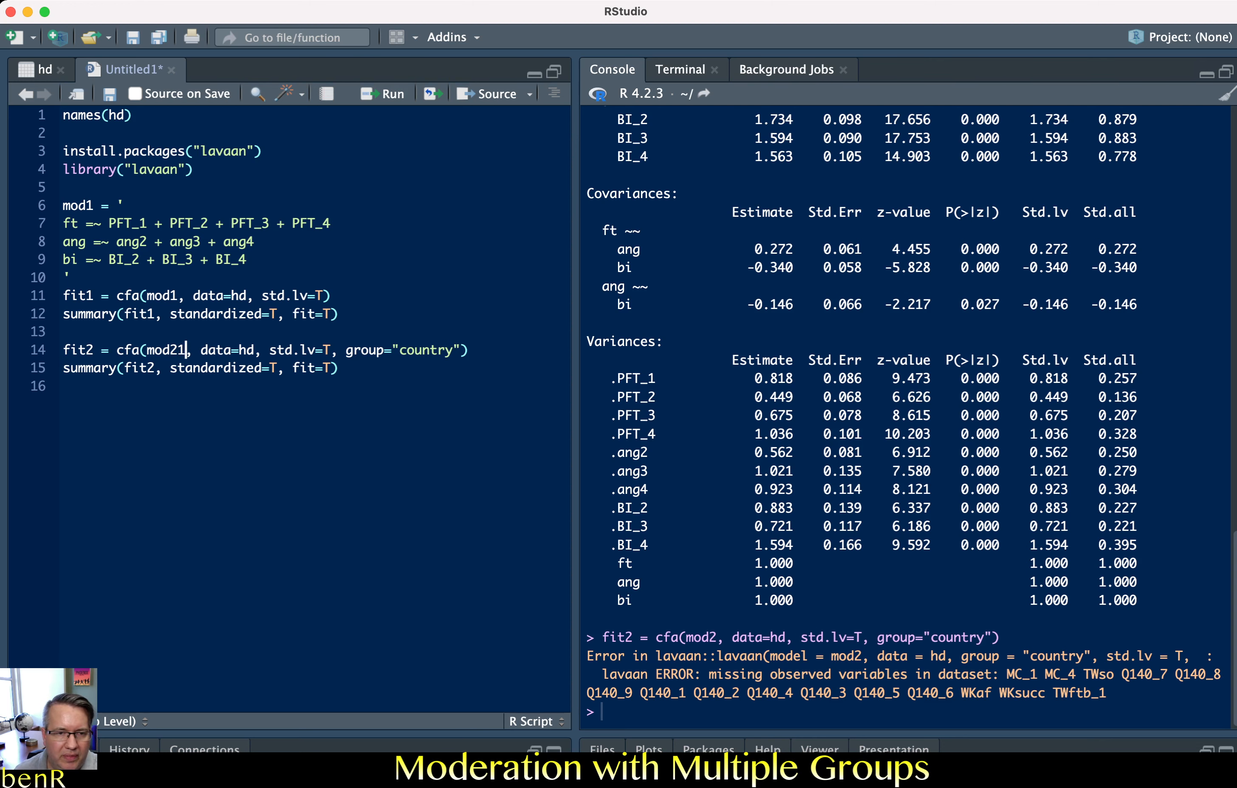
key(BackSpace)
key(BackSpace)
text(1)
key(super+Return)
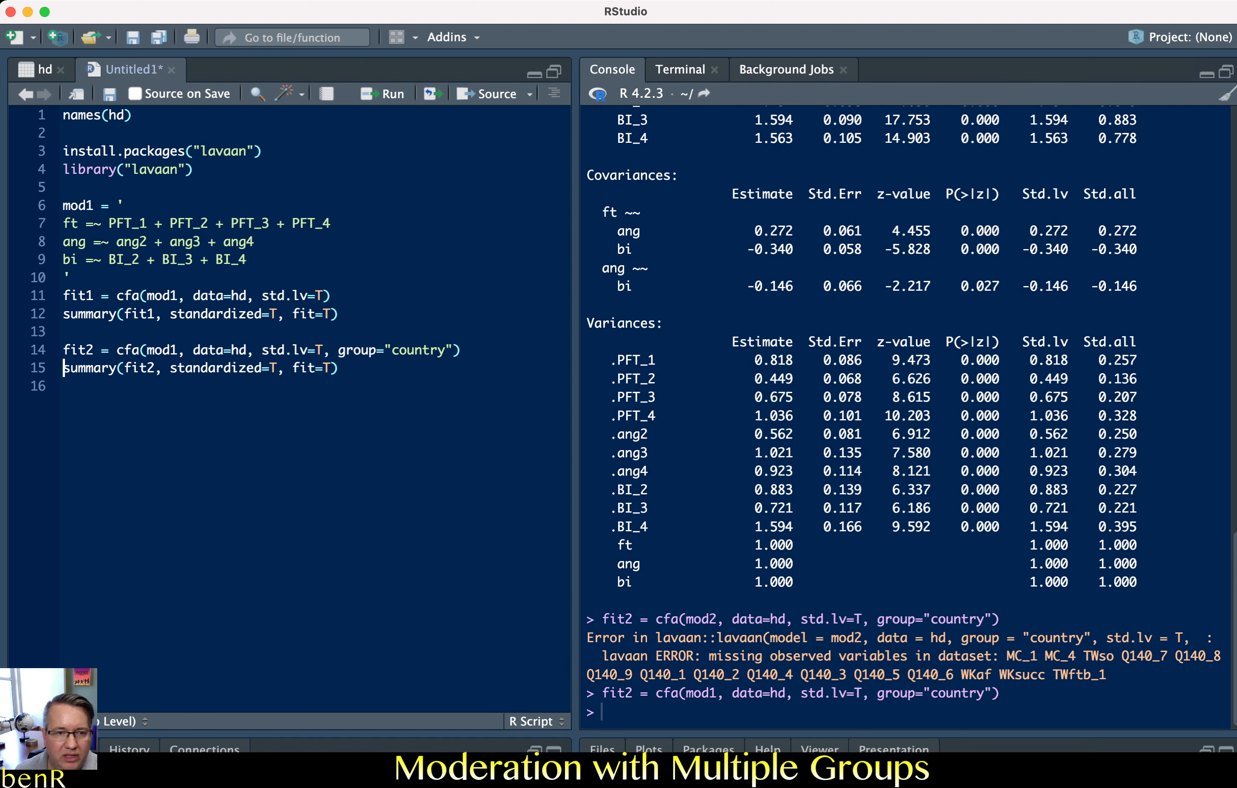
drag(63, 205, 72, 277)
drag(178, 349, 63, 349)
click(154, 350)
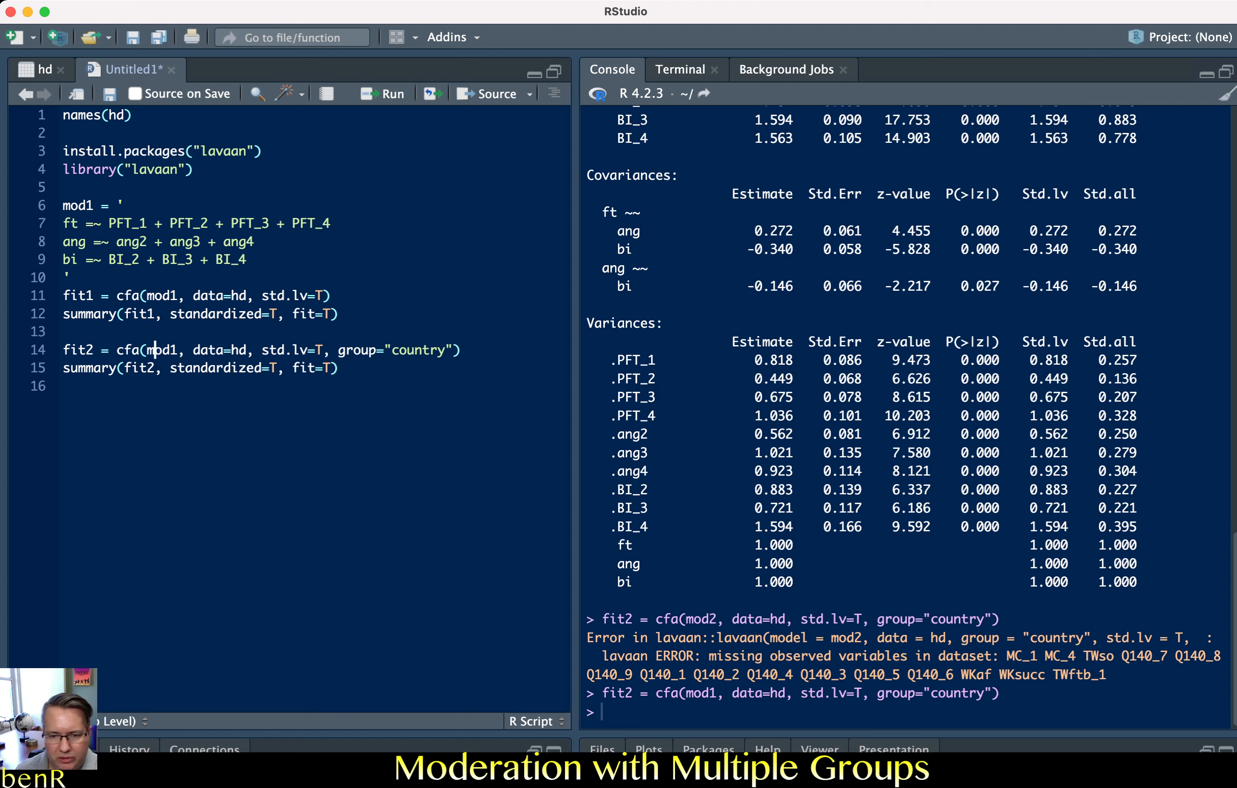
key(super+Return)
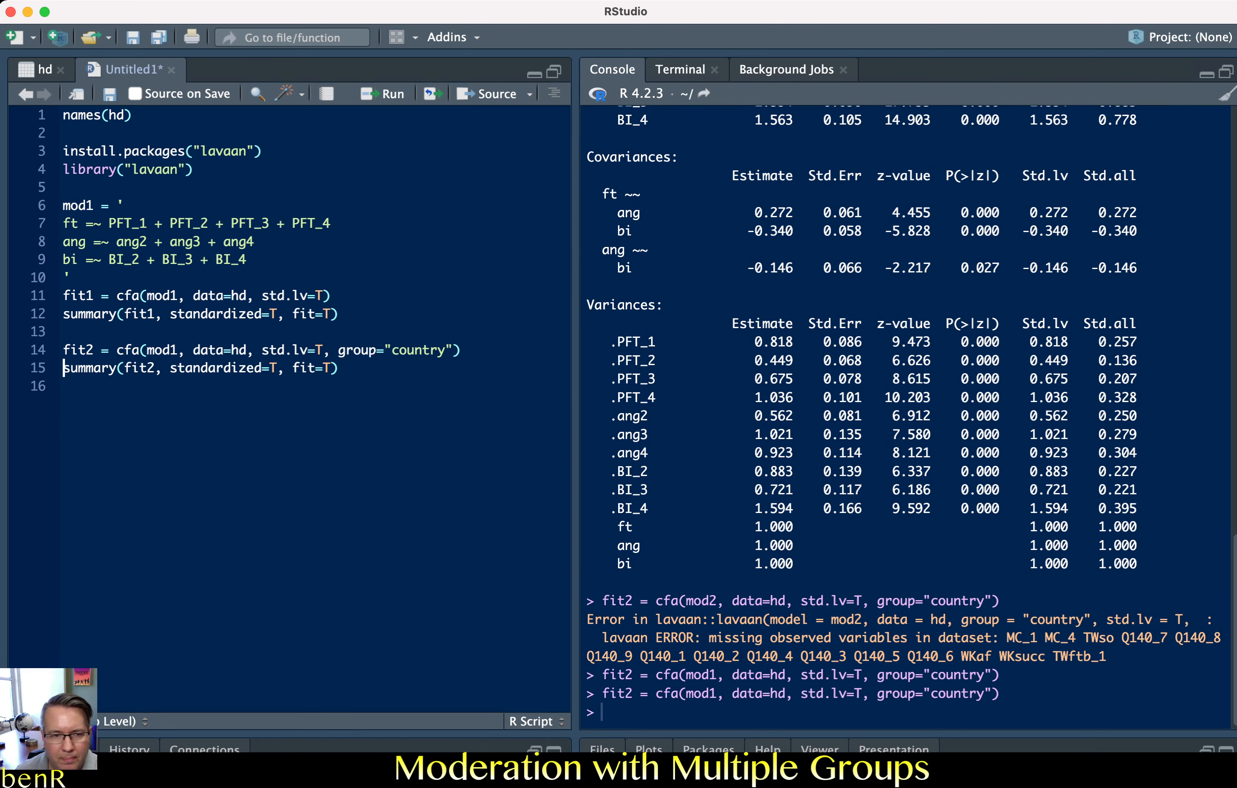
Run the fit2 summary line and inspect the separate Group 2 [SA] and Group 1 [US] estimates in the output.
key(super+Return)
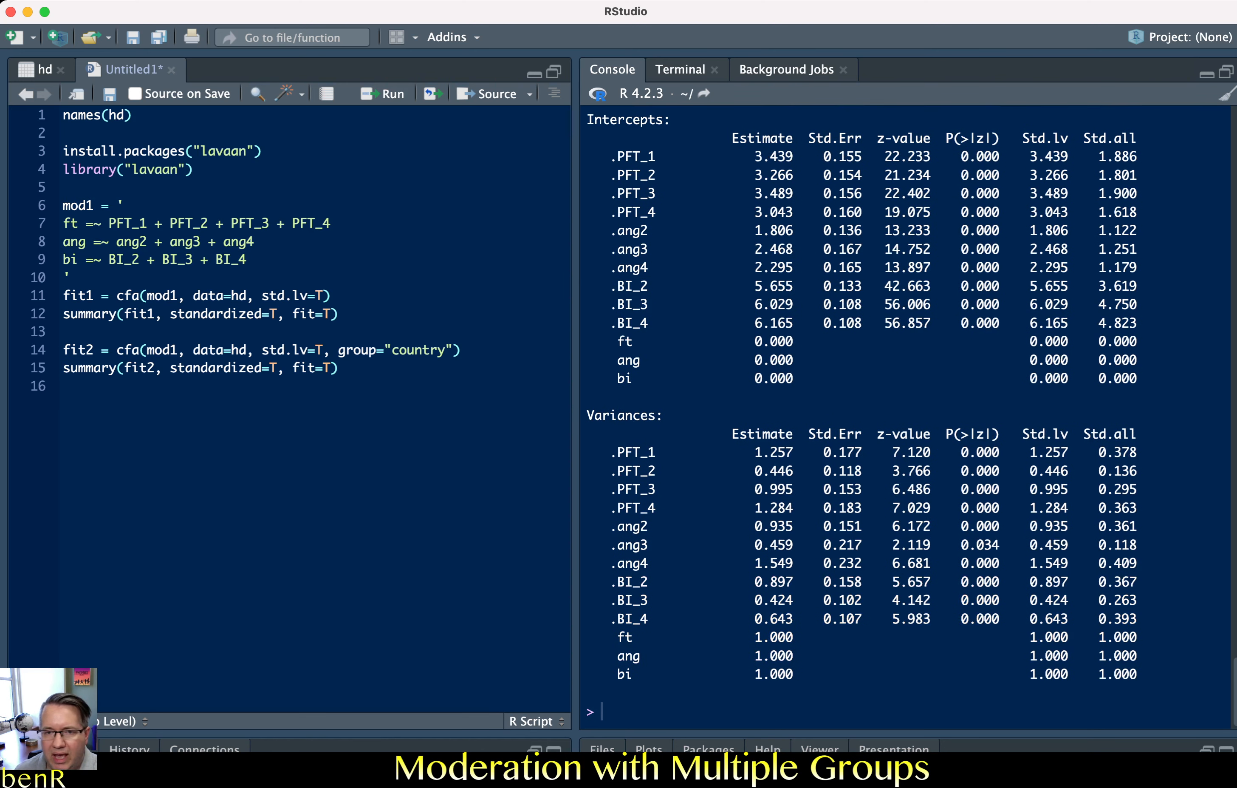
scroll(905, 415, up, 10)
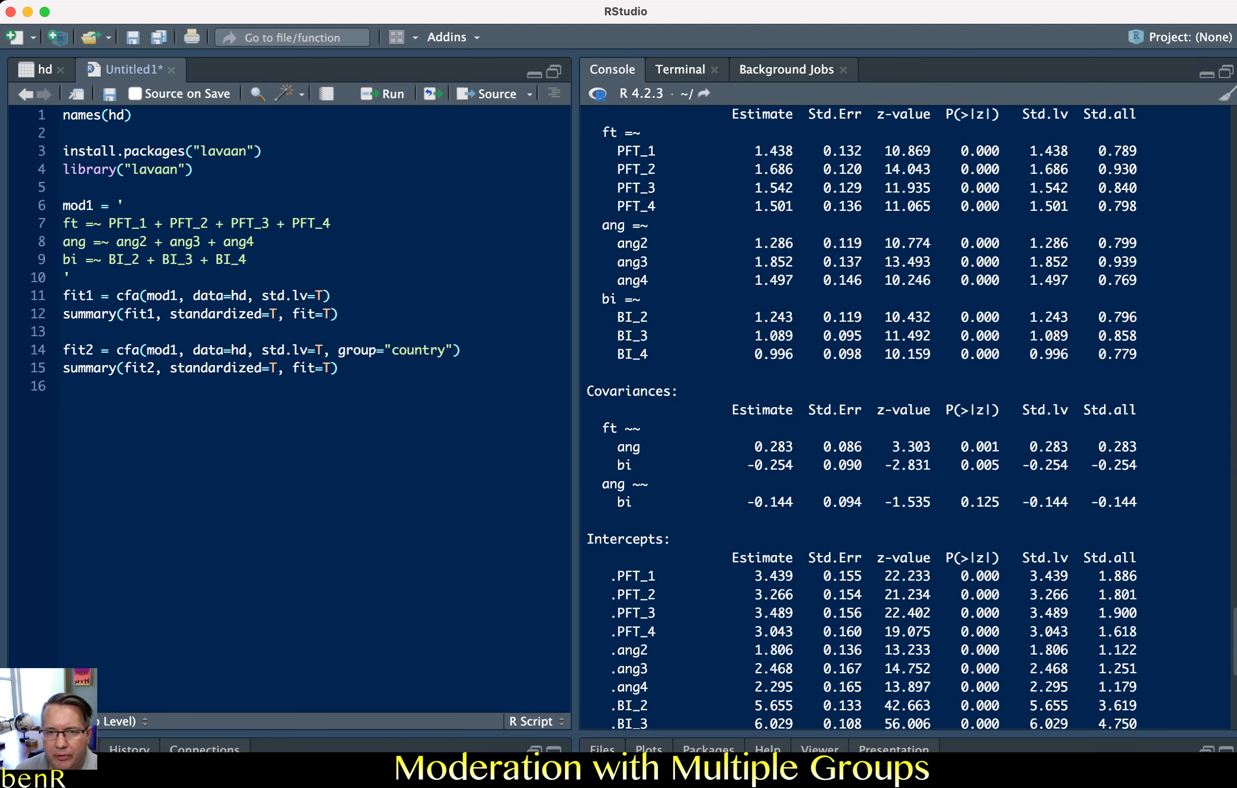
scroll(905, 416, up, 2)
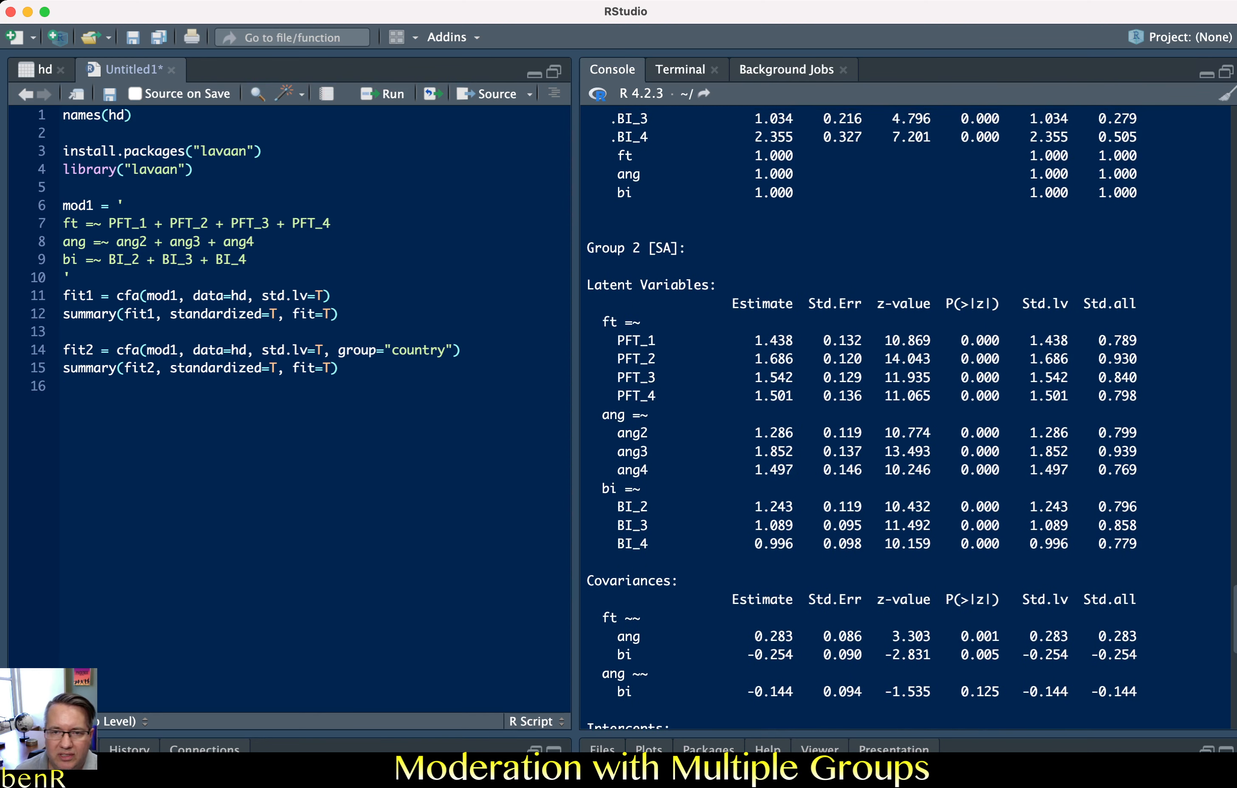
drag(688, 249, 595, 249)
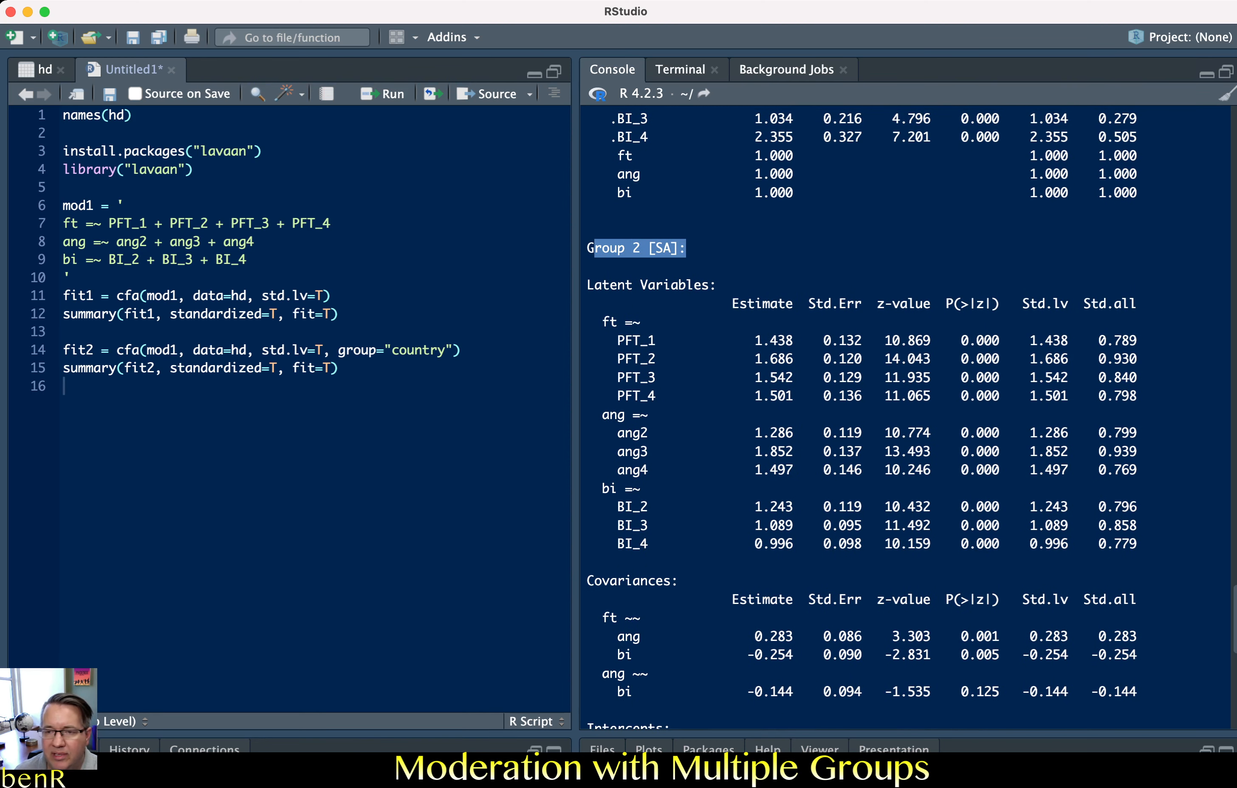
scroll(862, 415, down, 5)
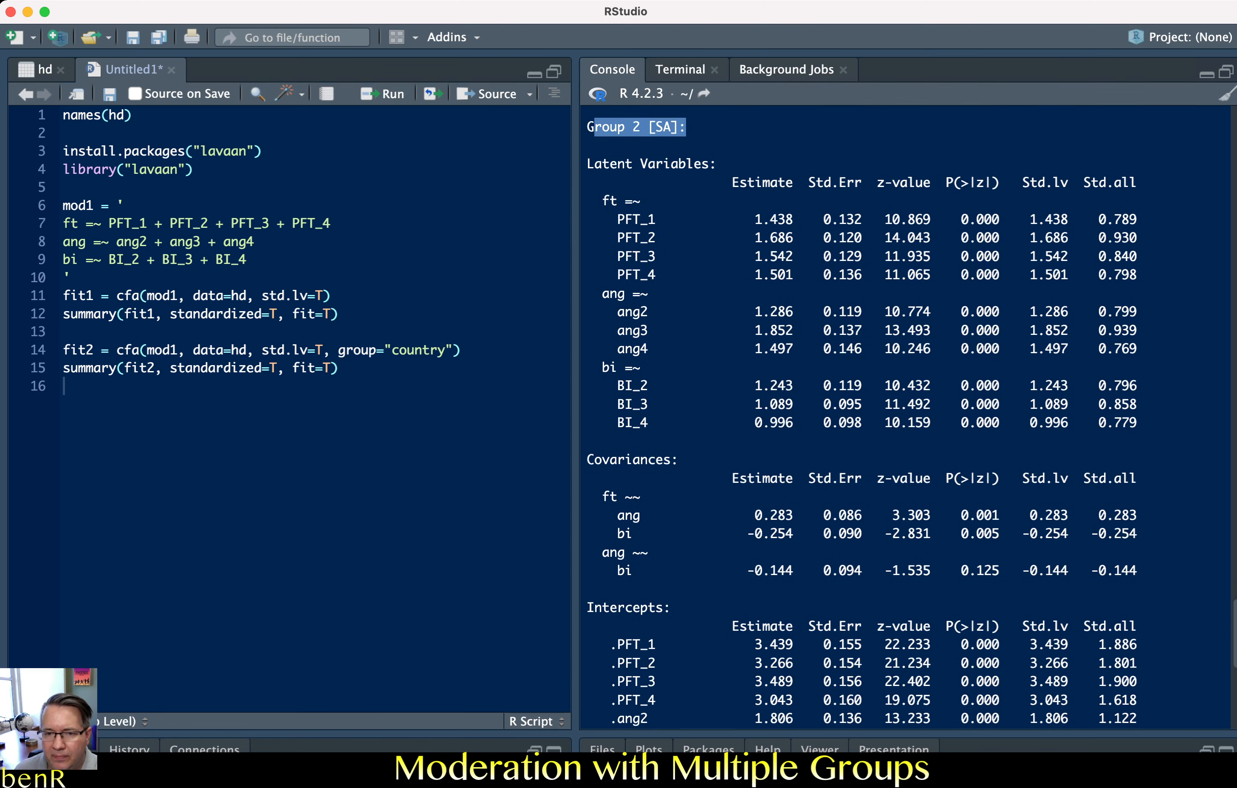
scroll(862, 415, up, 10)
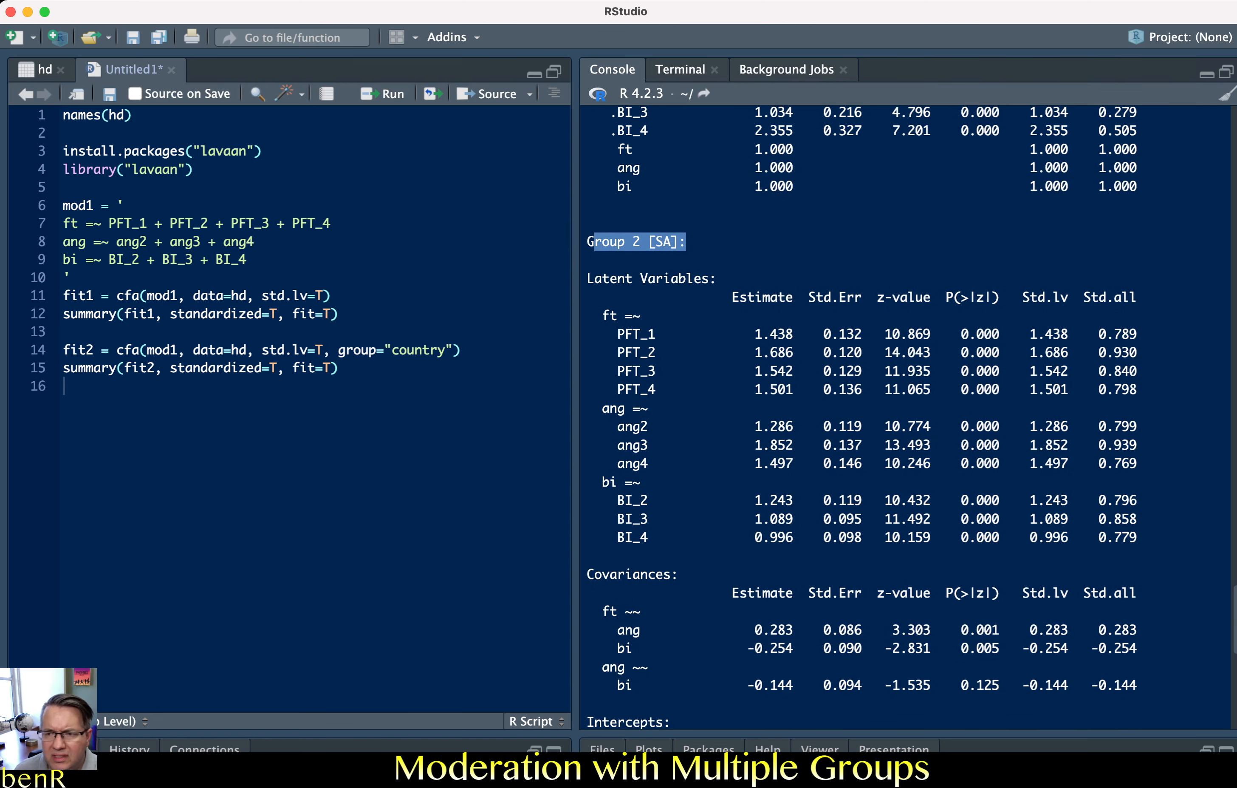
scroll(862, 416, up, 15)
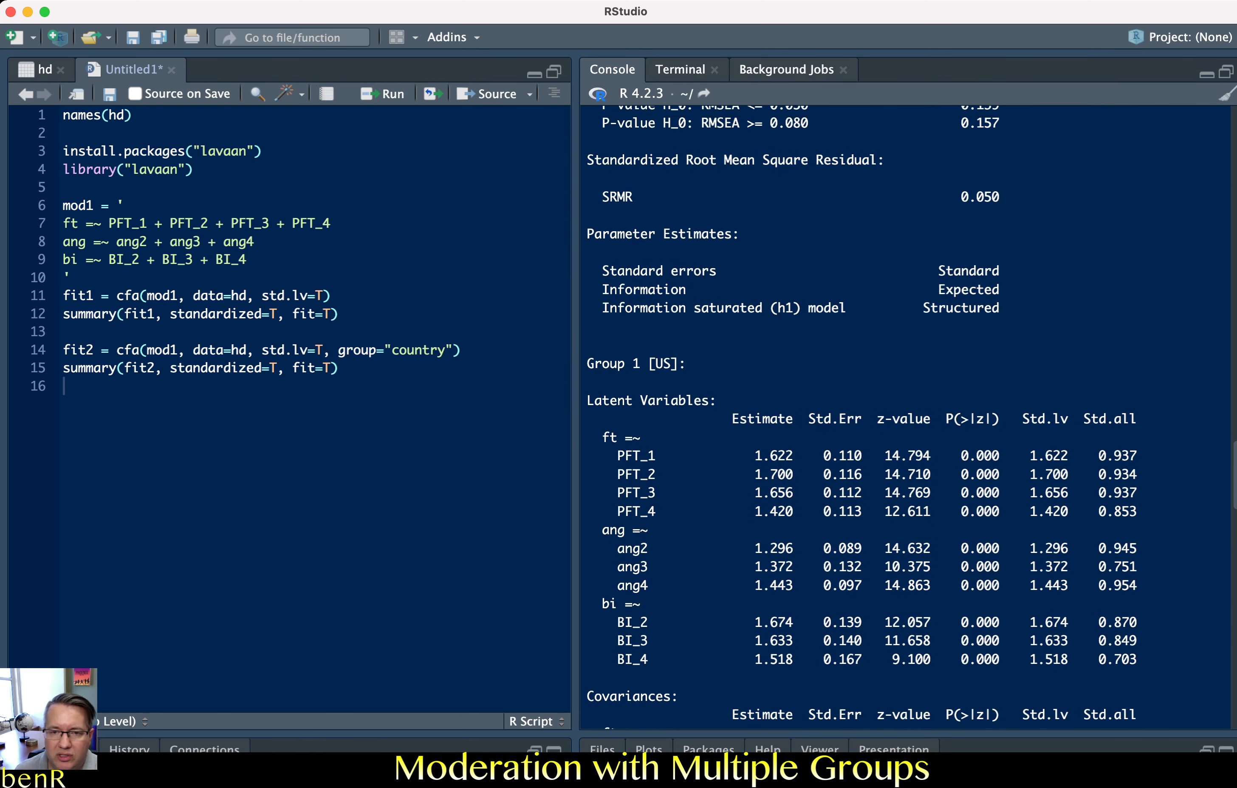
drag(596, 364, 686, 363)
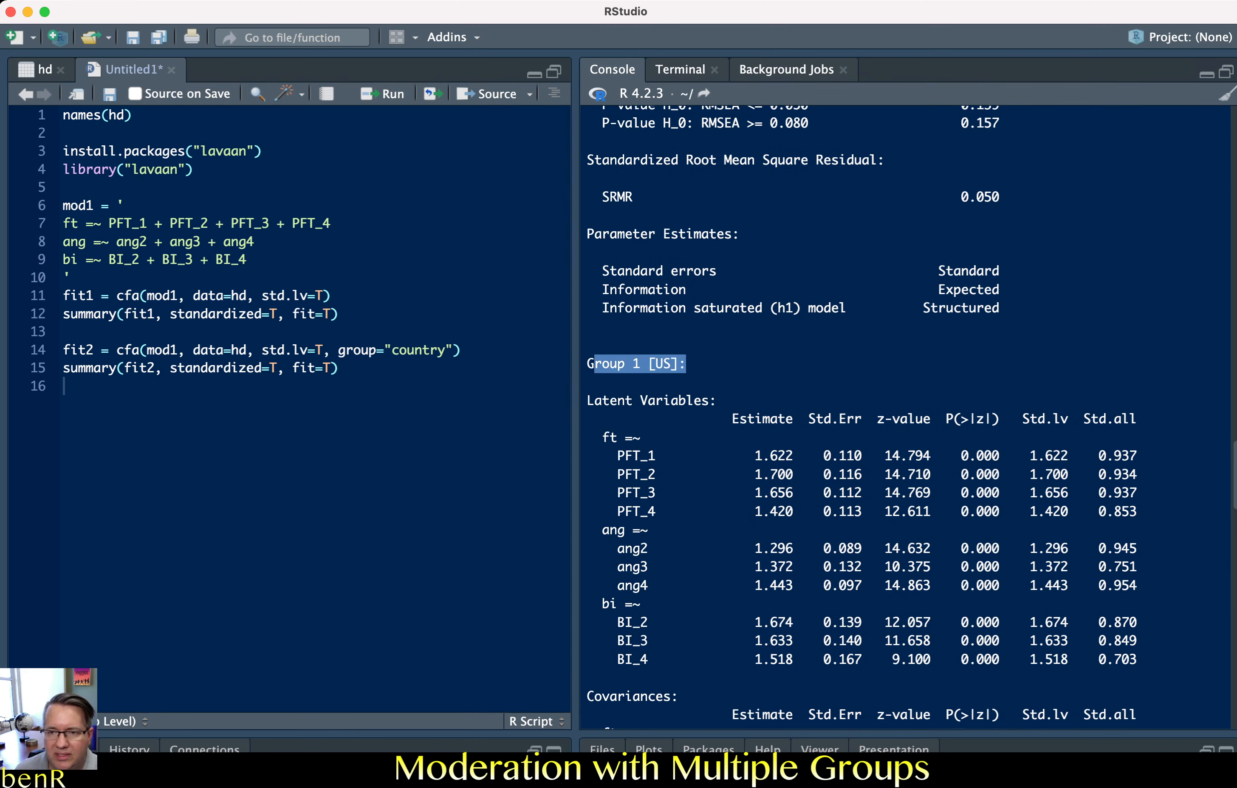
Examine the SRMR, RMSEA, CFI and TLI of the country-grouped fit2 model, plus its model test statistics.
scroll(862, 415, up, 7)
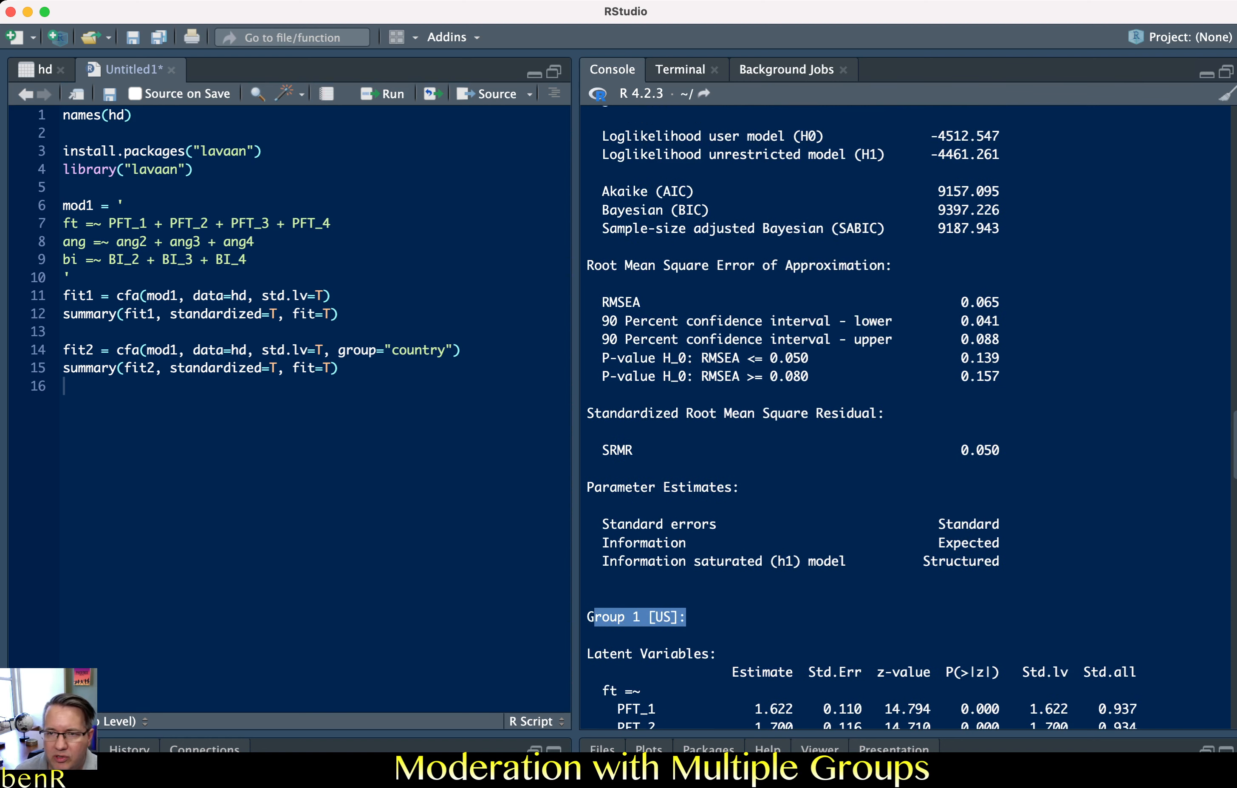
drag(953, 450, 999, 450)
scroll(977, 449, up, 3)
drag(953, 405, 992, 405)
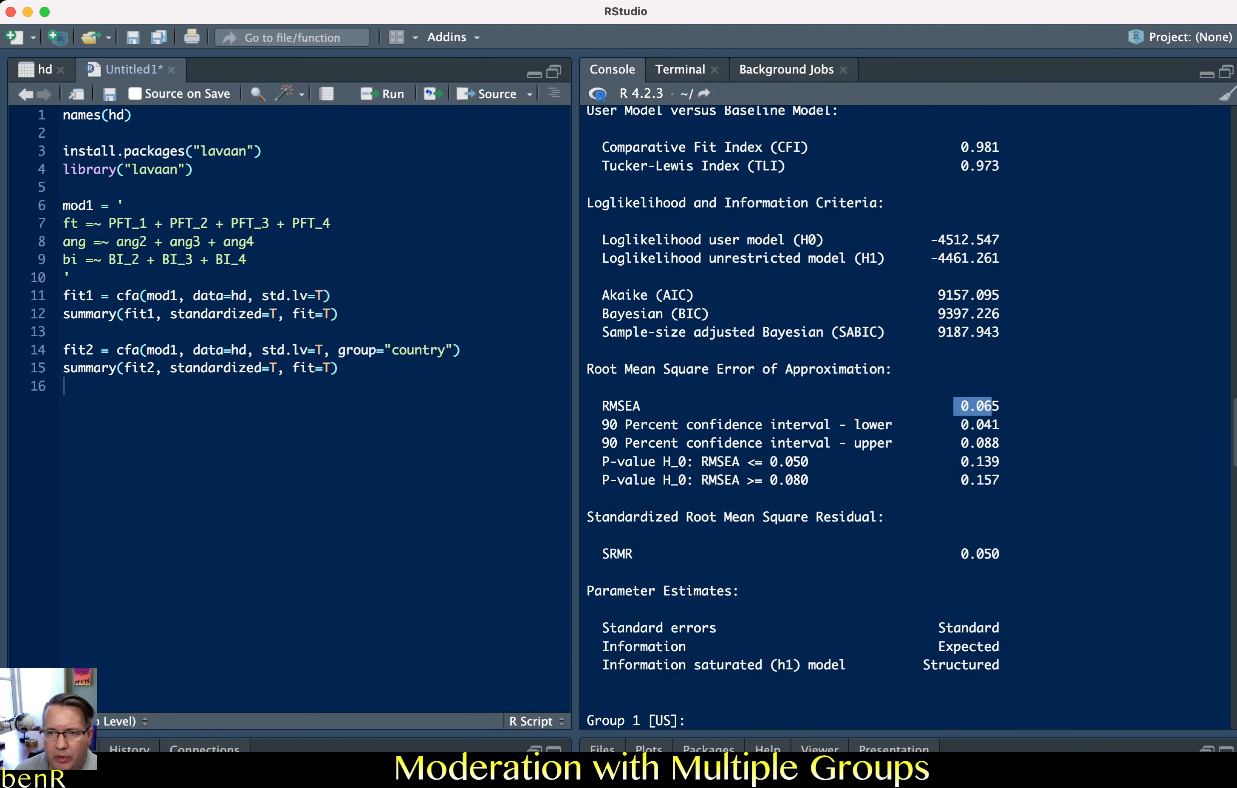
scroll(978, 410, up, 7)
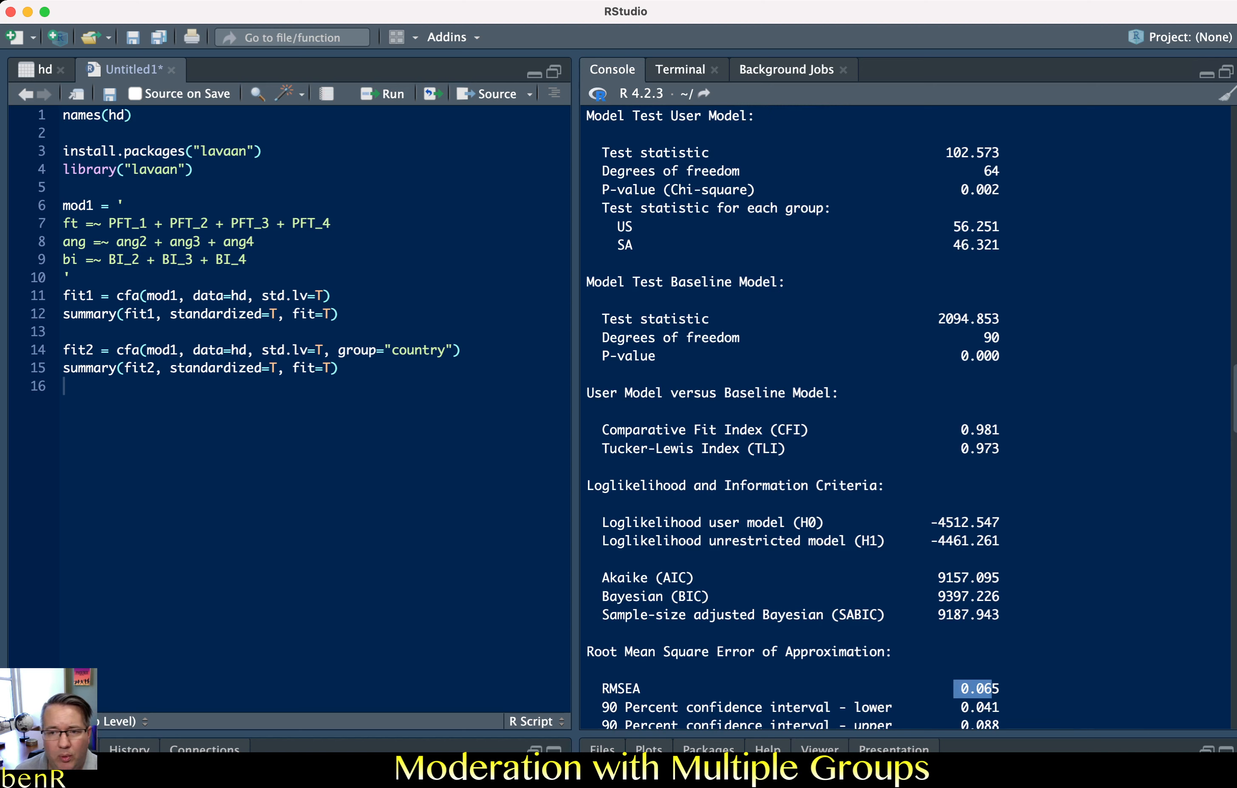
drag(961, 429, 999, 448)
scroll(907, 416, up, 5)
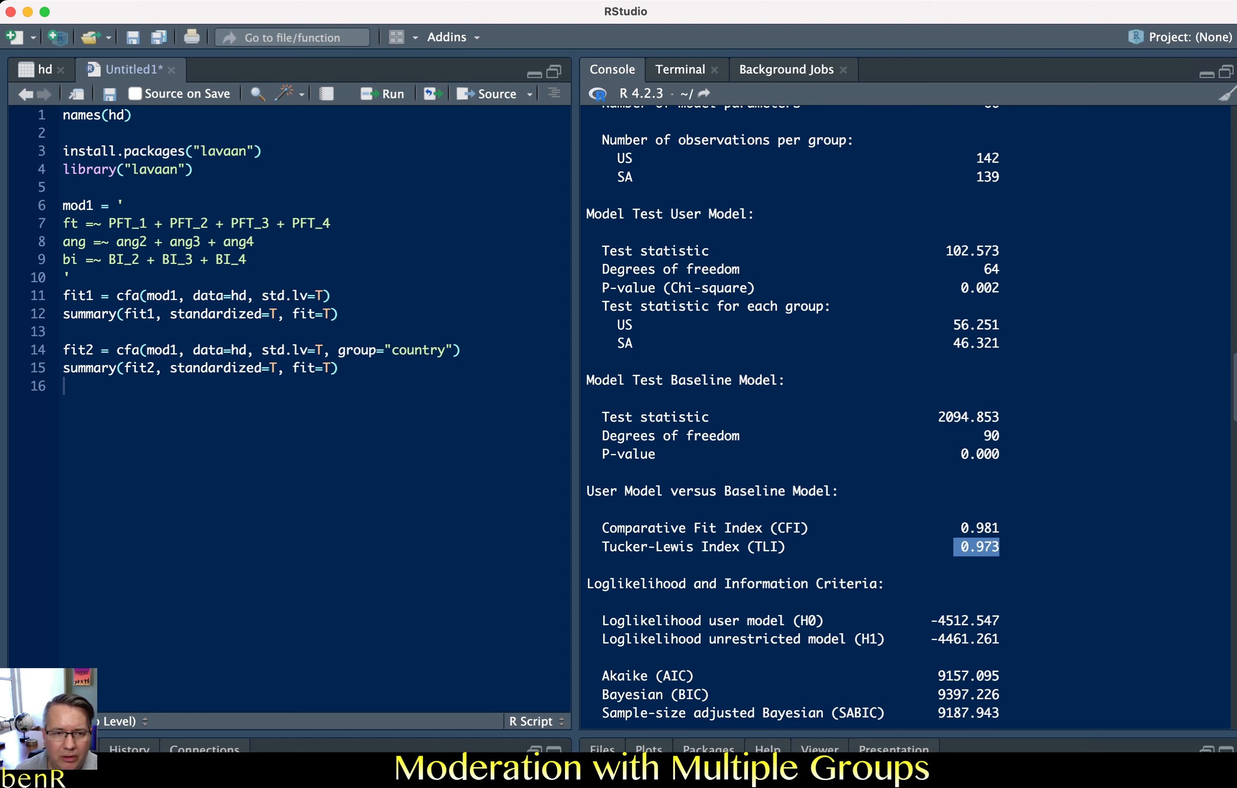
Duplicate the fit2 cfa and summary lines as a new block below the originals, separated by a blank line.
key(ctrl+1)
key(Up)
key(Up)
key(shift+Down)
key(shift+Down)
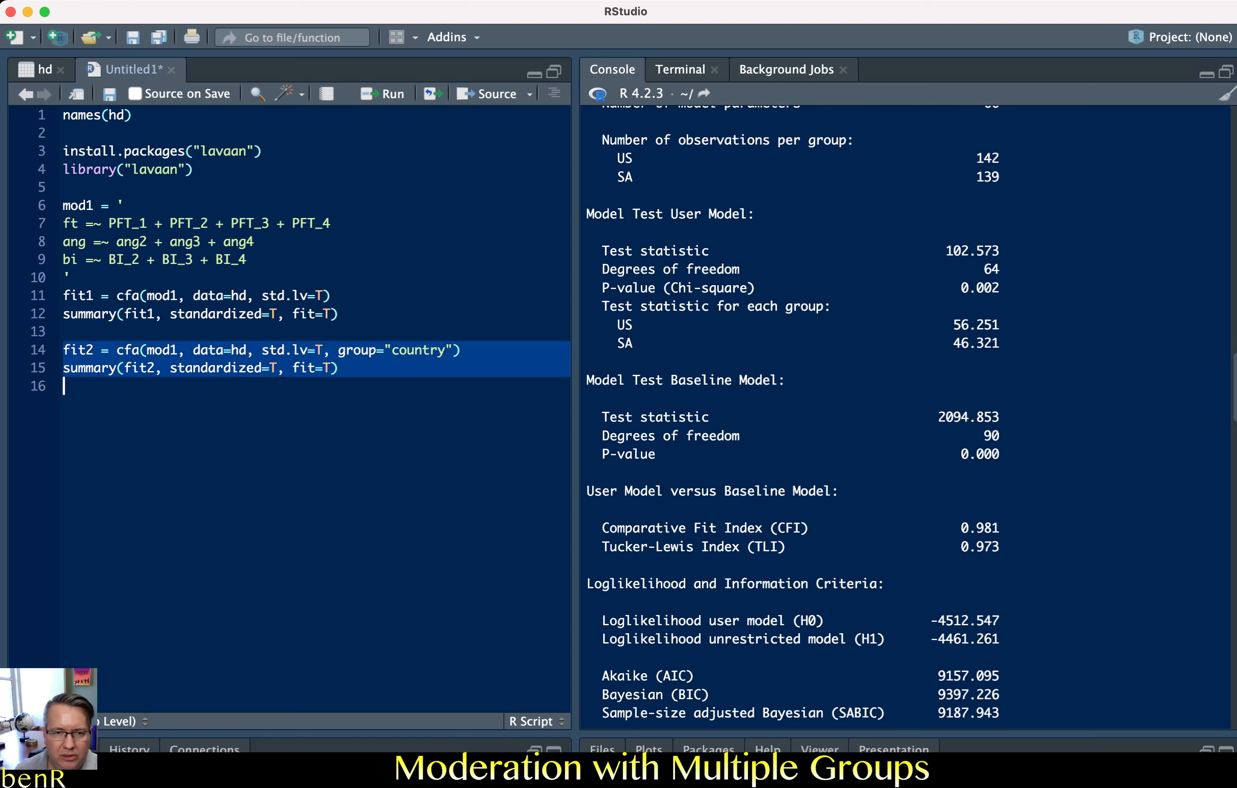
key(shift+Left)
key(super+c)
key(Right)
key(Return)
key(Return)
key(super+v)
key(Up)
key(Up)
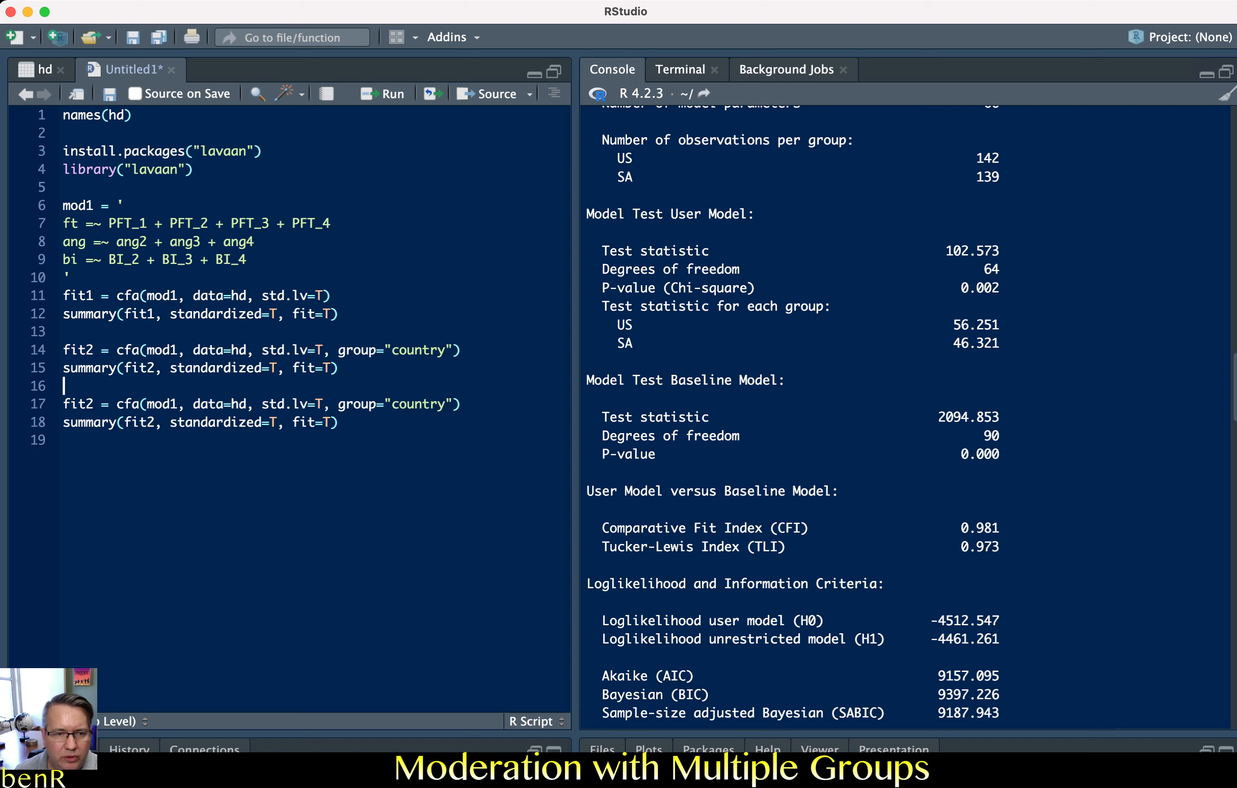
Rename the object assigned in the copied cfa line to fit3.
key(Down)
key(Right)
key(Right)
key(Right)
key(shift+Right)
text(3)
Change the copied summary line so that it summarizes fit3.
key(Down)
key(Right)
key(Right)
key(Right)
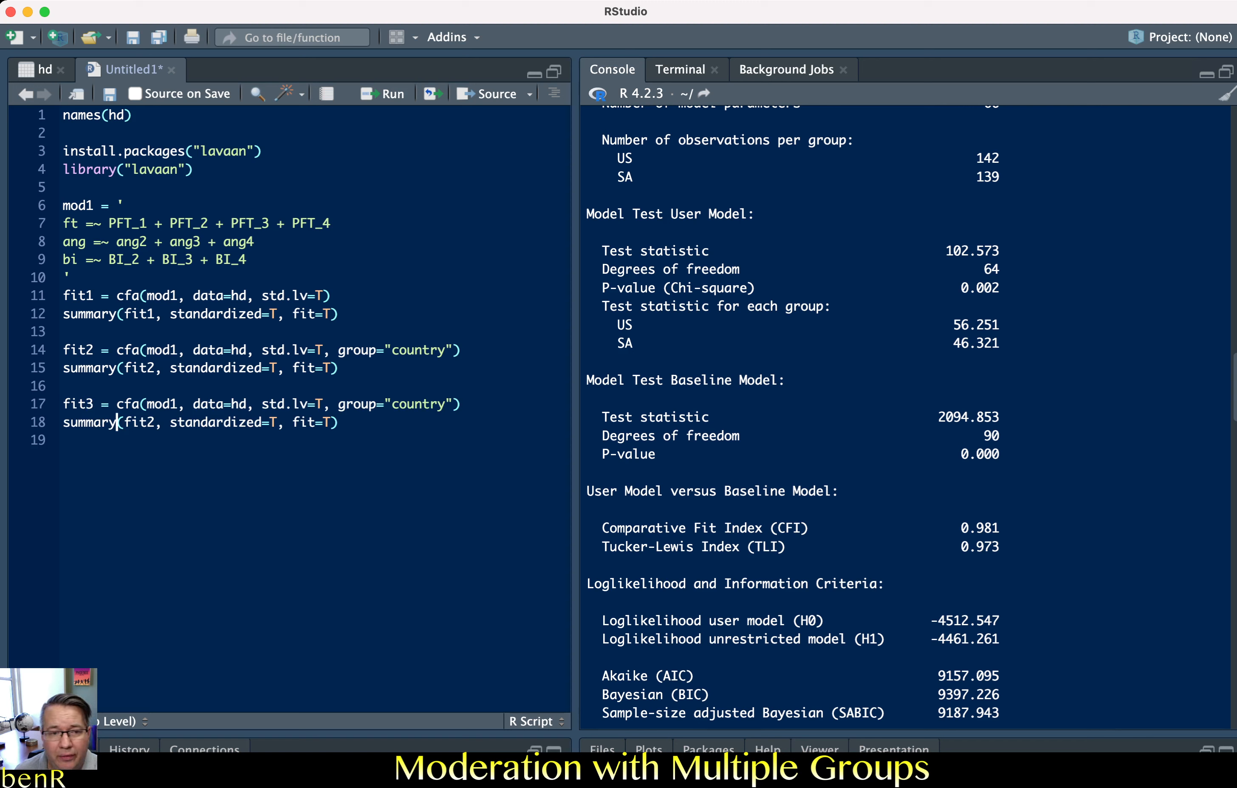
key(Right)
key(Right)
key(Right)
key(Right)
key(shift+Right)
text(3)
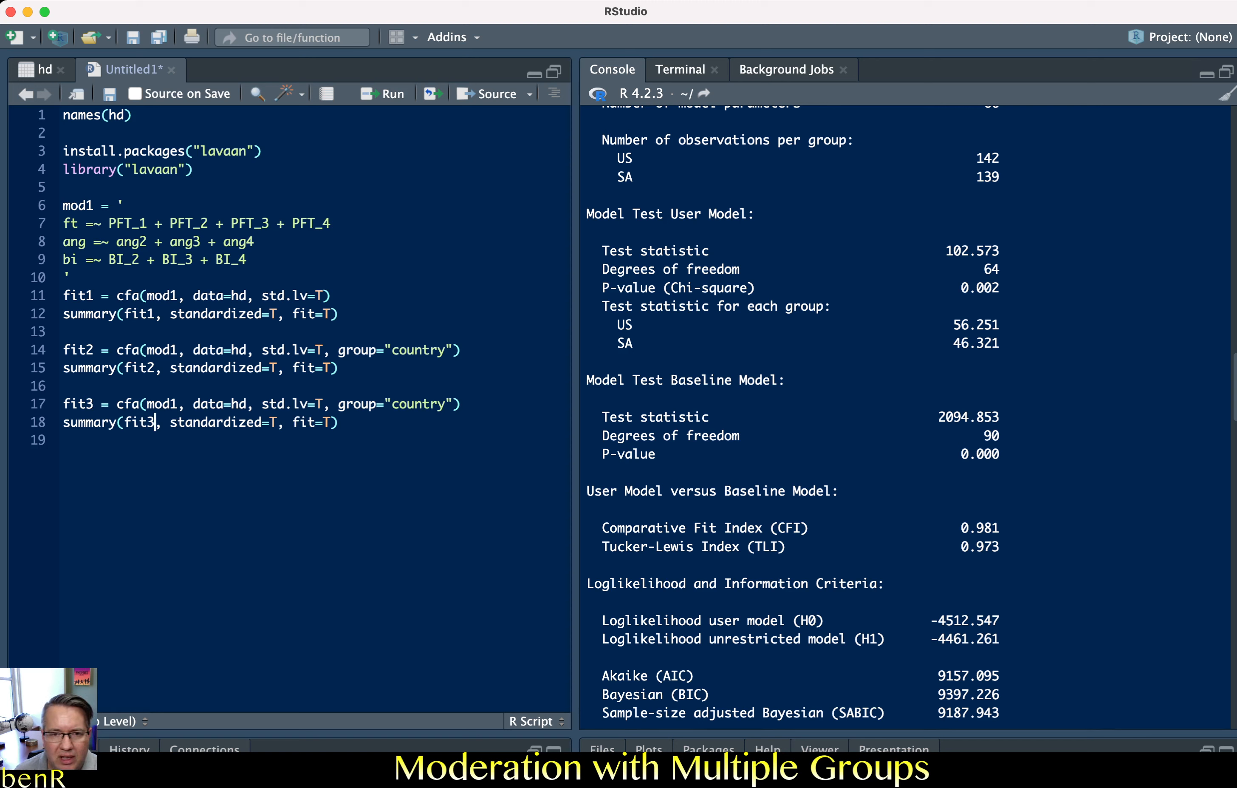
Add the argument group.equal="loadings" on a new line in the fit3 cfa call, and run the fit and its summary.
key(Up)
key(super+Right)
key(Left)
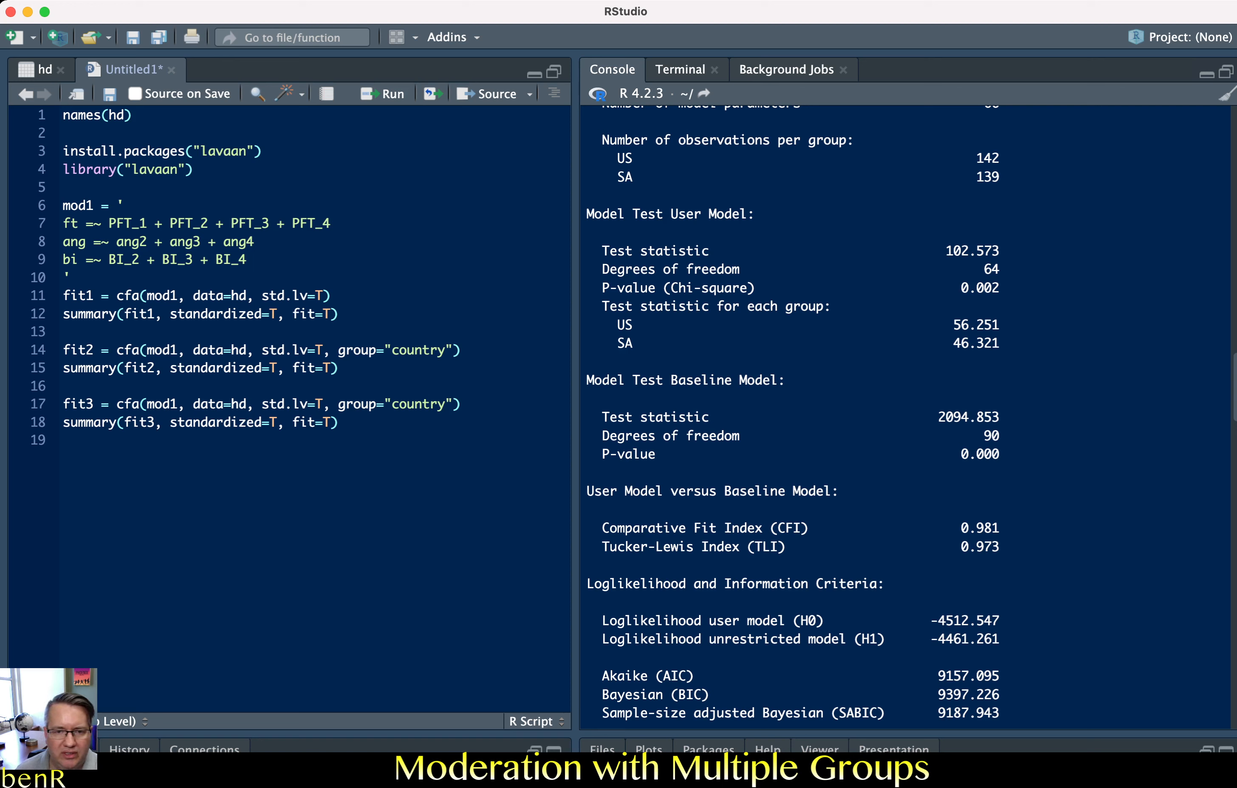
text(,)
key(Return)
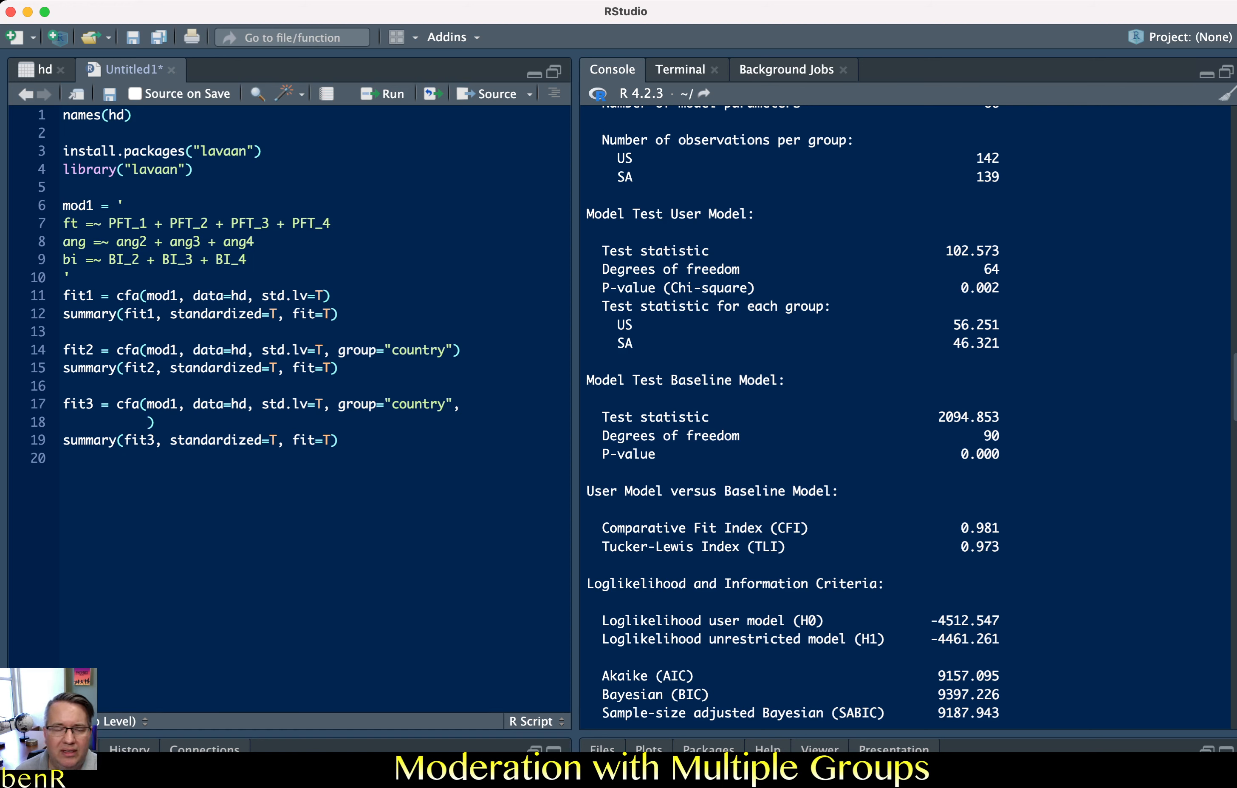
text(group.e)
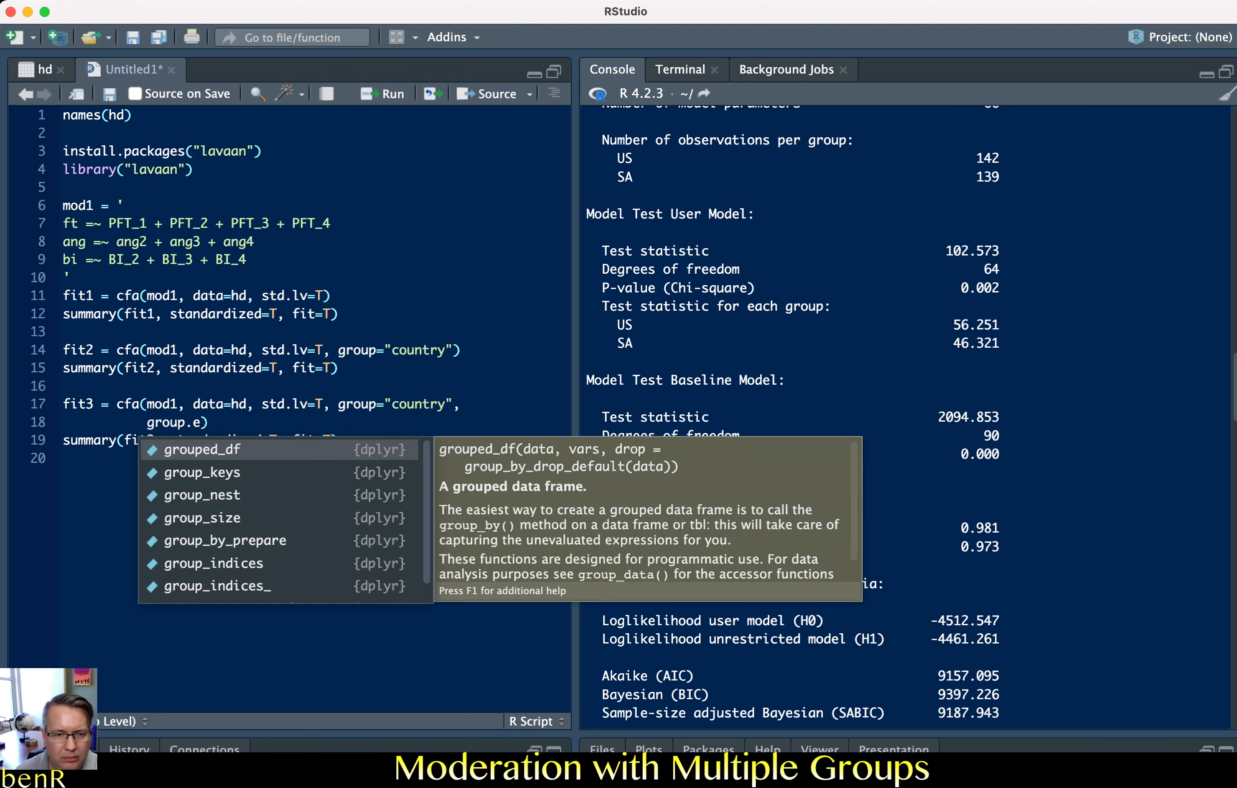
text(qual=")
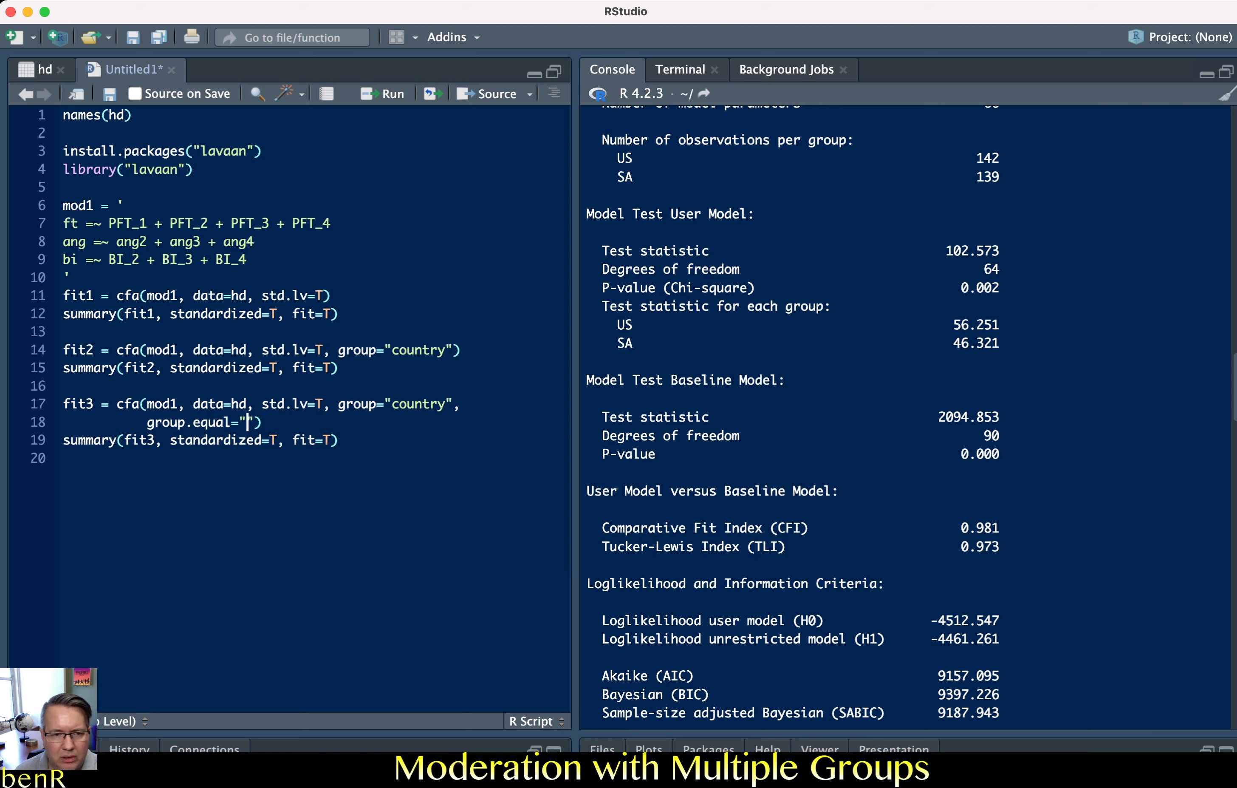
text(loadings)
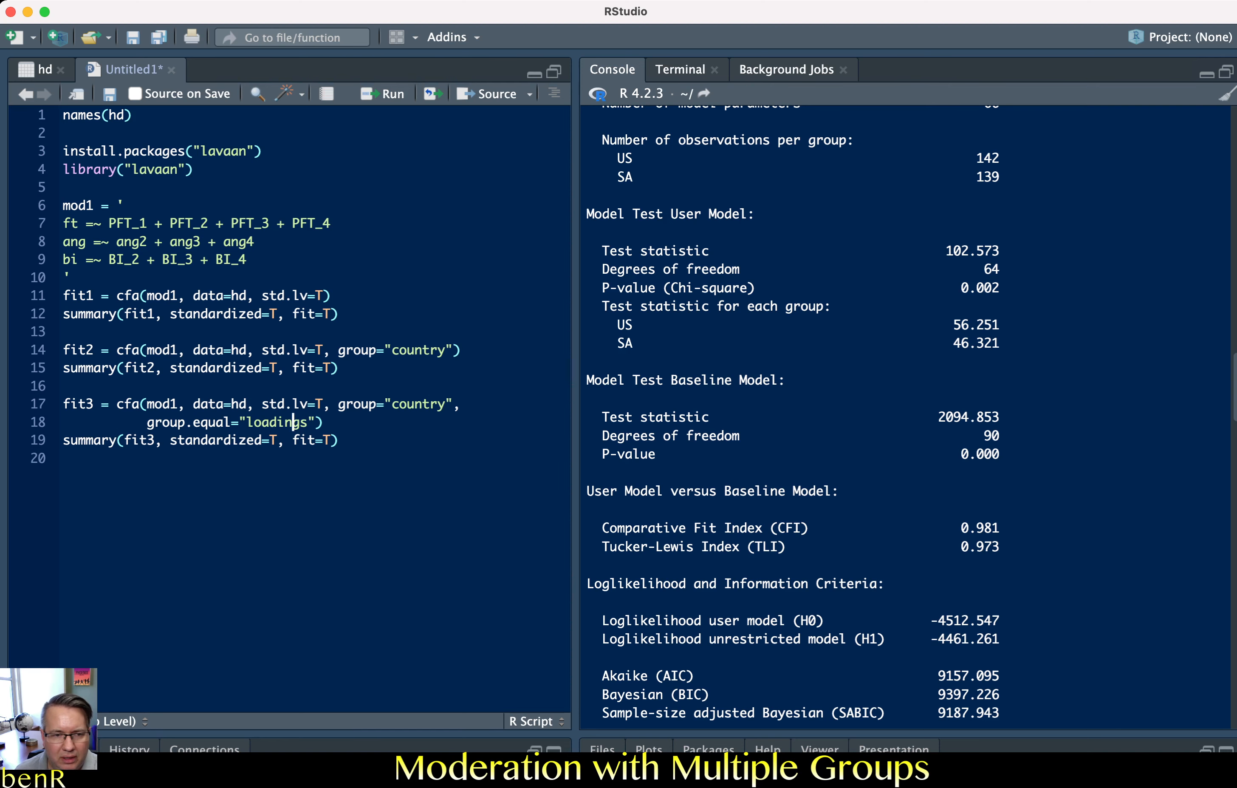
key(super+Return)
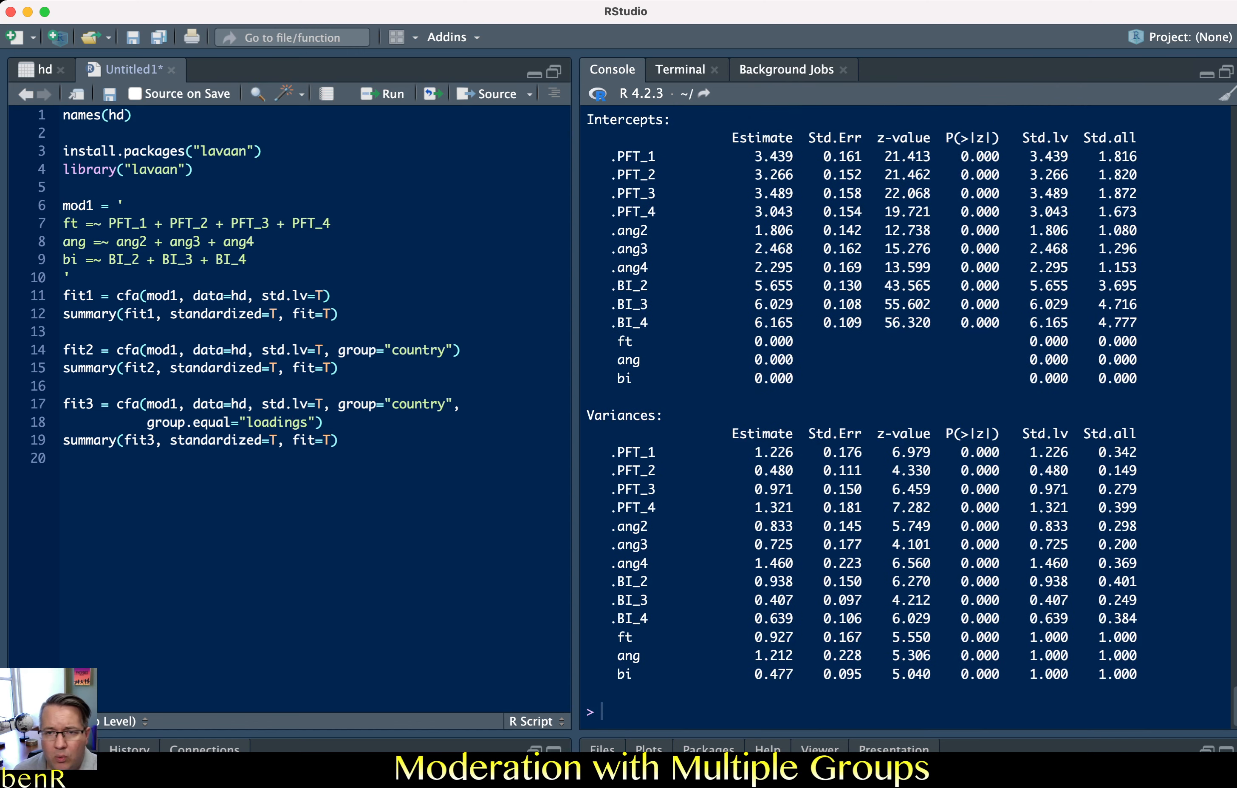
Review the fit2 summary, covering the model test, the US loadings and covariances, and the SA covariances, intercepts and variances.
scroll(906, 410, up, 20)
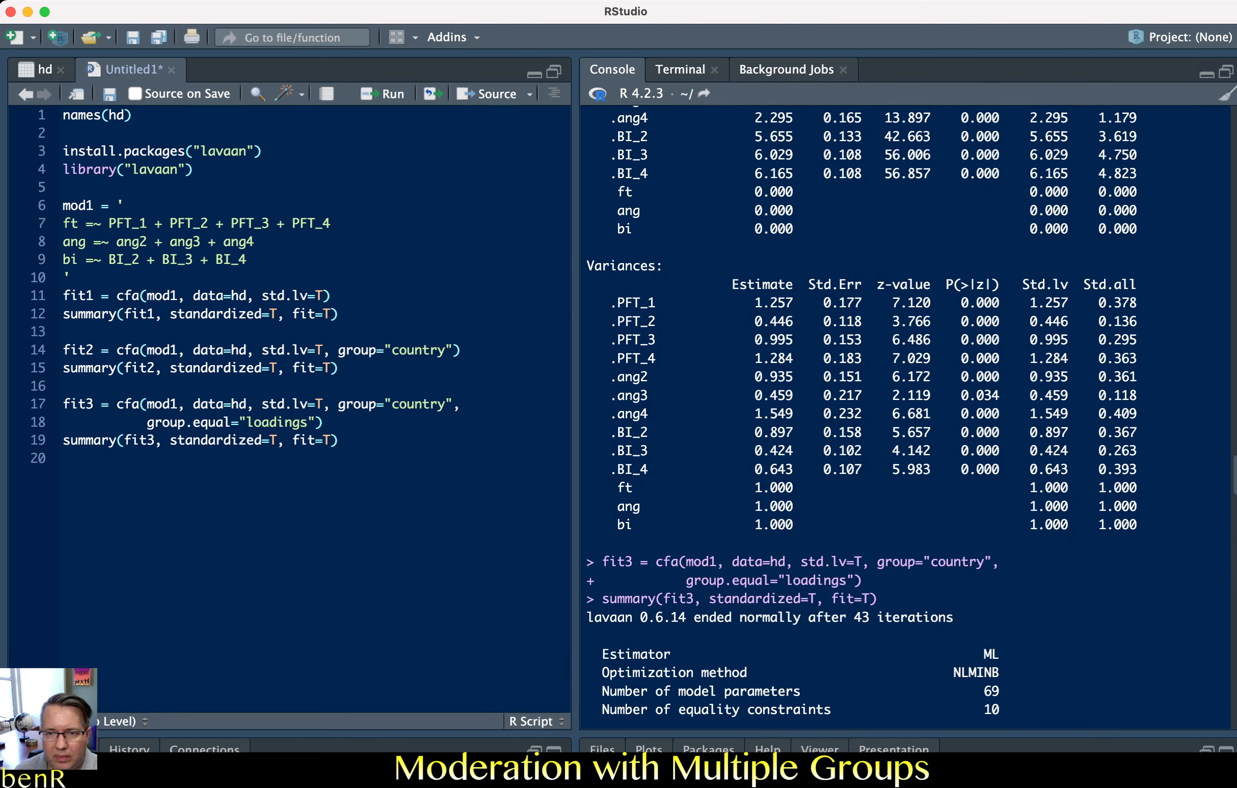
scroll(905, 411, up, 20)
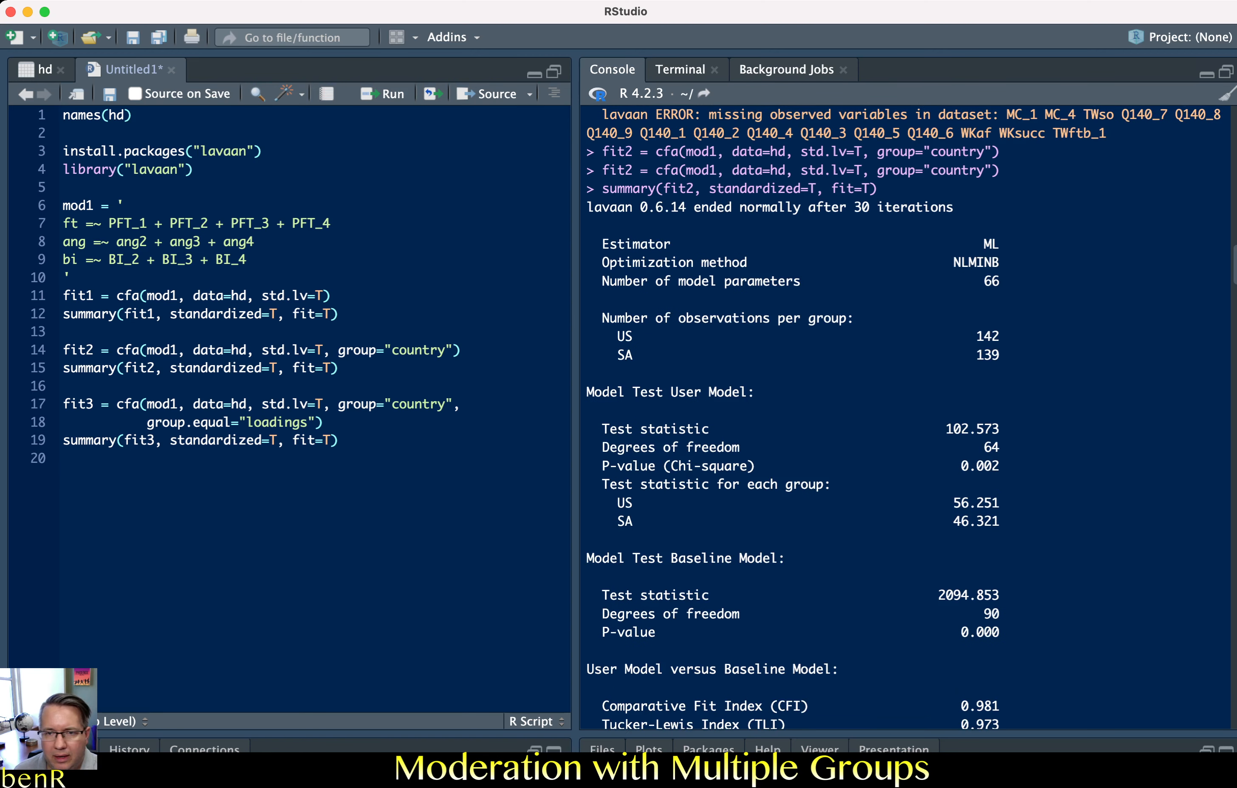
scroll(906, 410, up, 2)
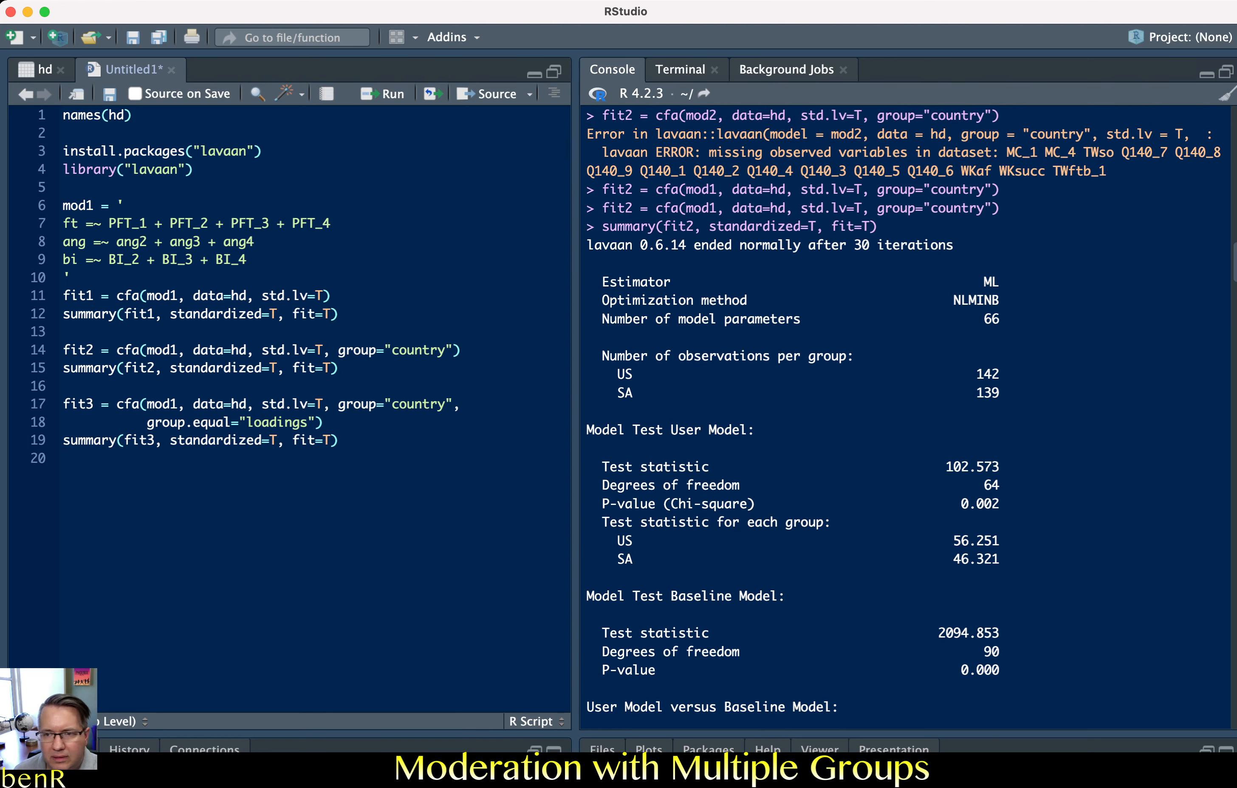
scroll(906, 411, down, 13)
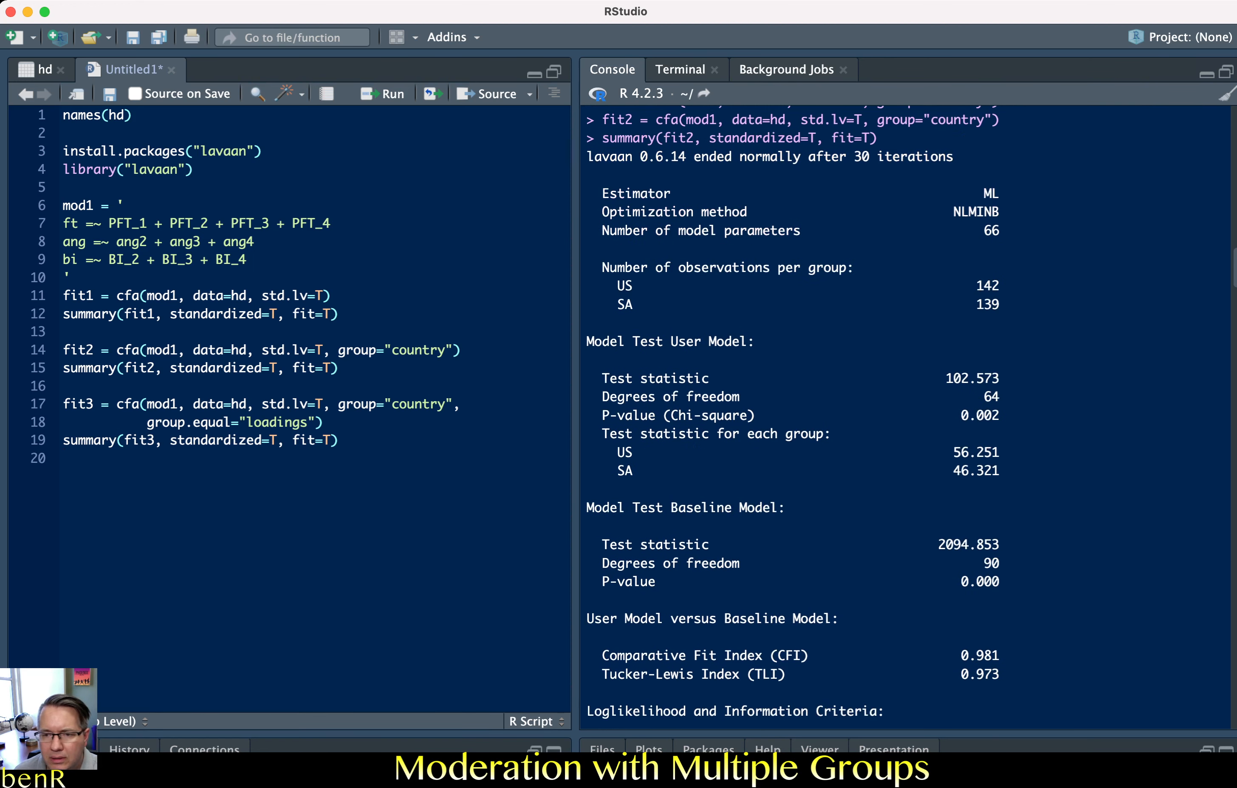
scroll(906, 416, down, 8)
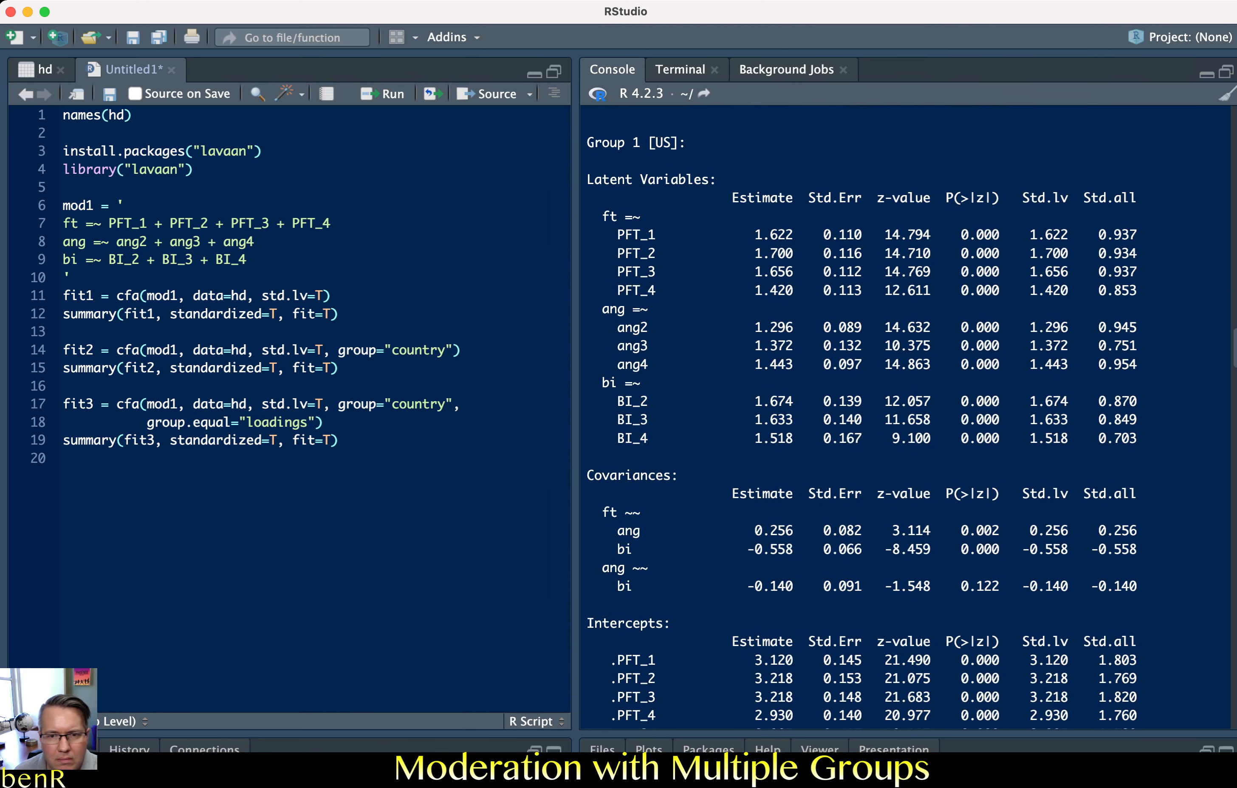
scroll(906, 416, down, 3)
scroll(905, 416, up, 5)
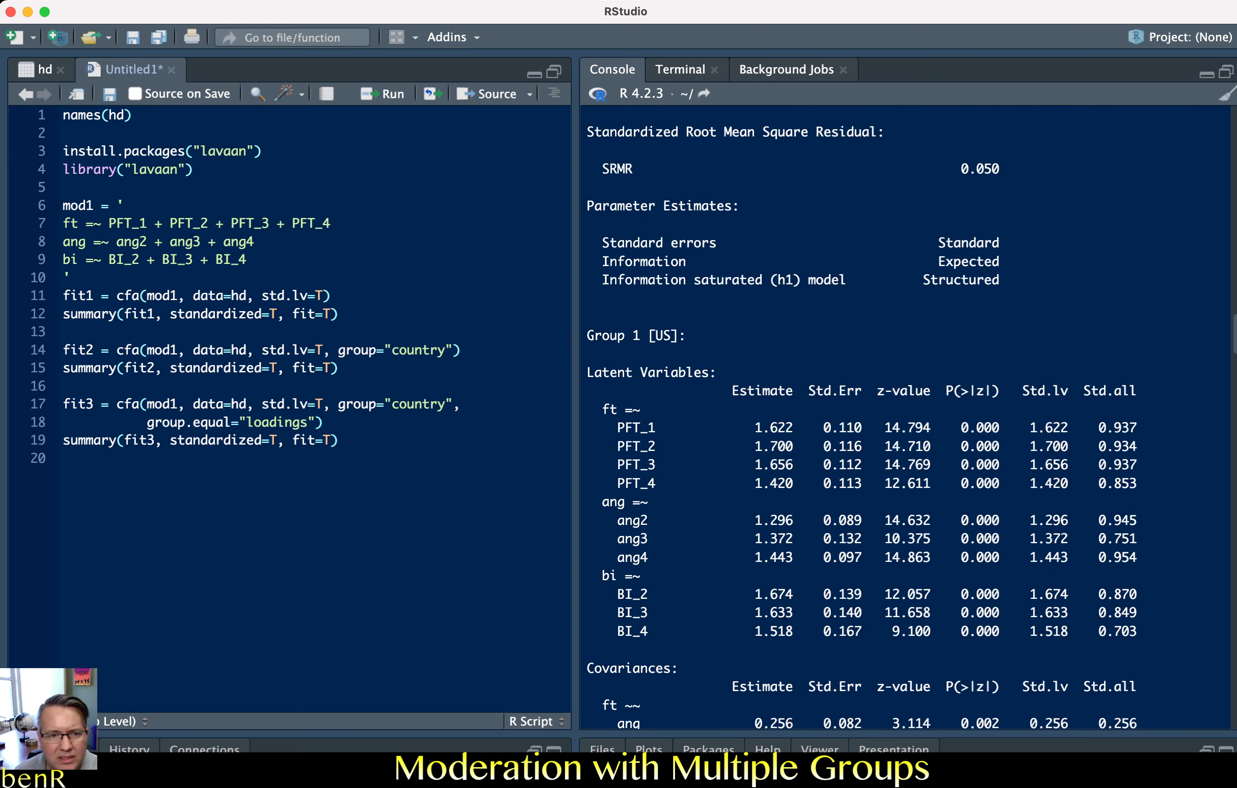
scroll(906, 416, down, 20)
scroll(906, 416, down, 9)
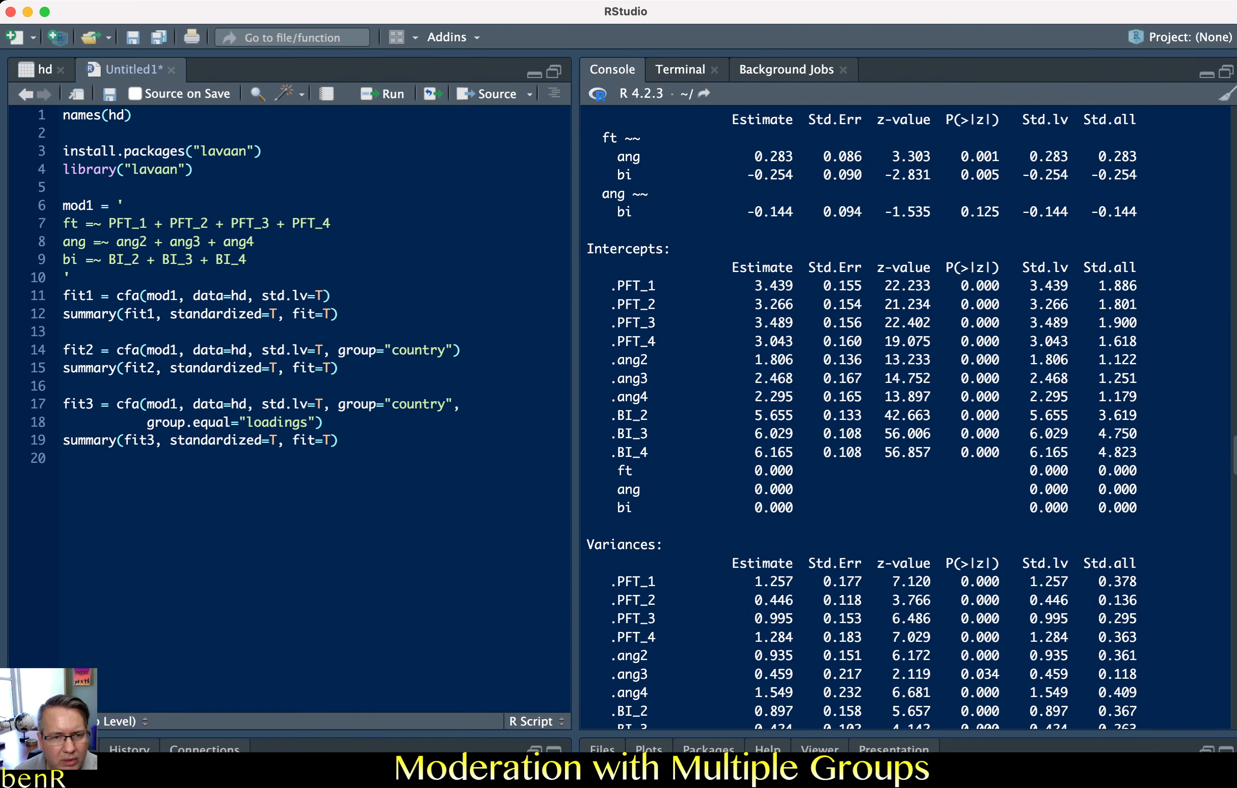
scroll(905, 415, up, 1)
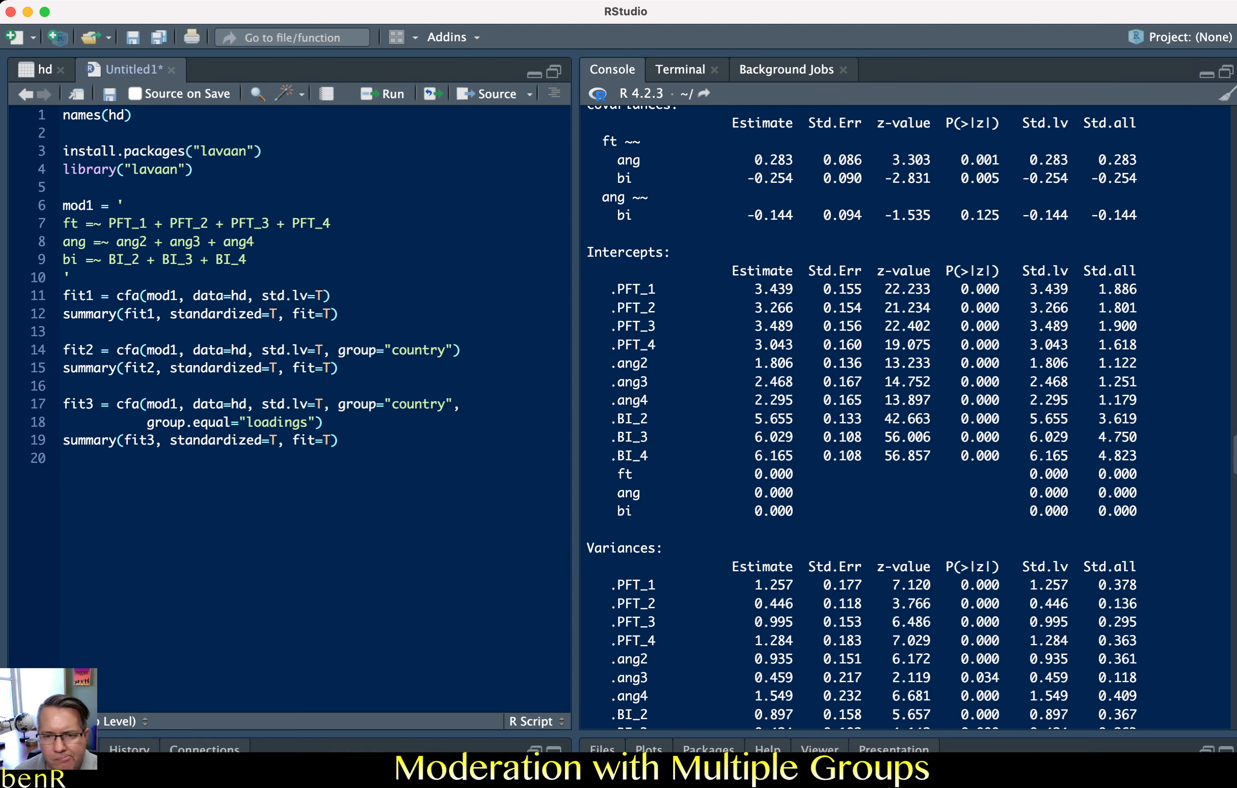
Examine the fit3 summary's model test and fit indices, and check its number of equality constraints against the indicators listed in mod1.
scroll(905, 415, down, 12)
scroll(906, 415, down, 3)
scroll(905, 416, up, 3)
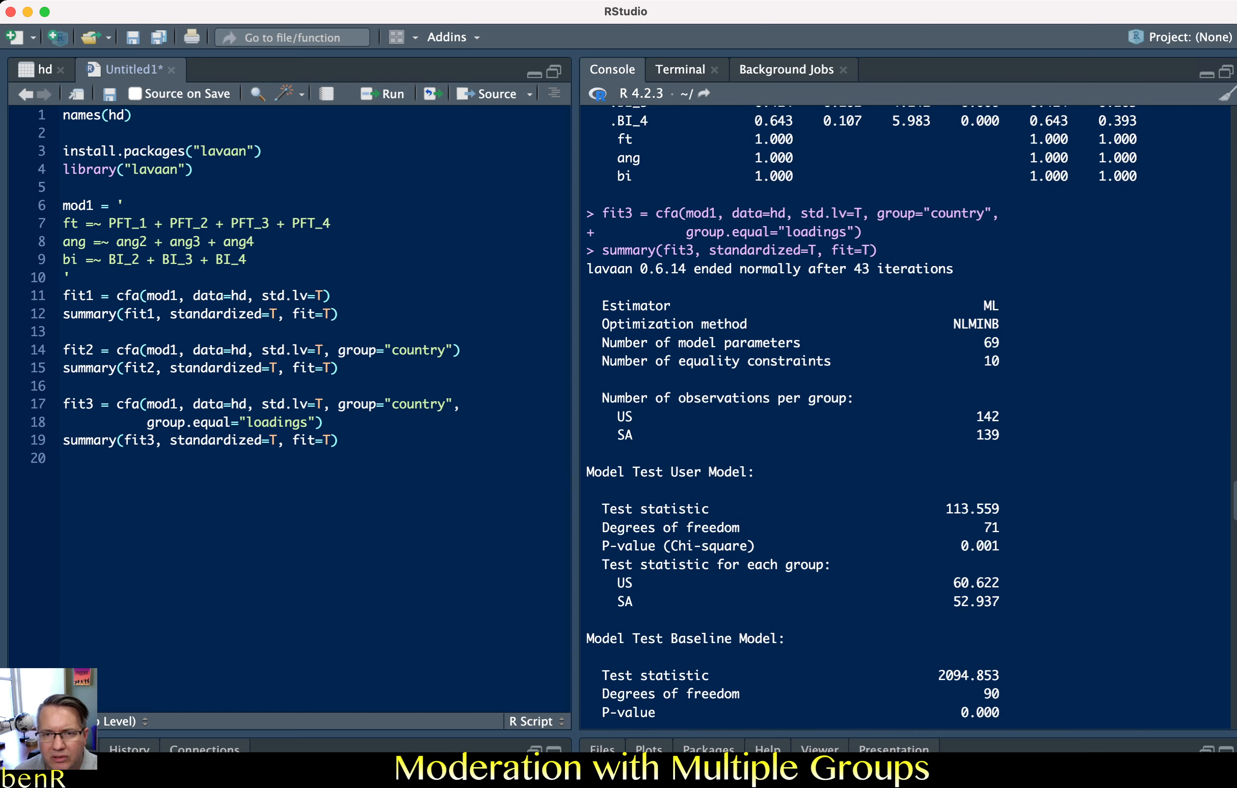
scroll(906, 416, up, 1)
scroll(905, 415, down, 20)
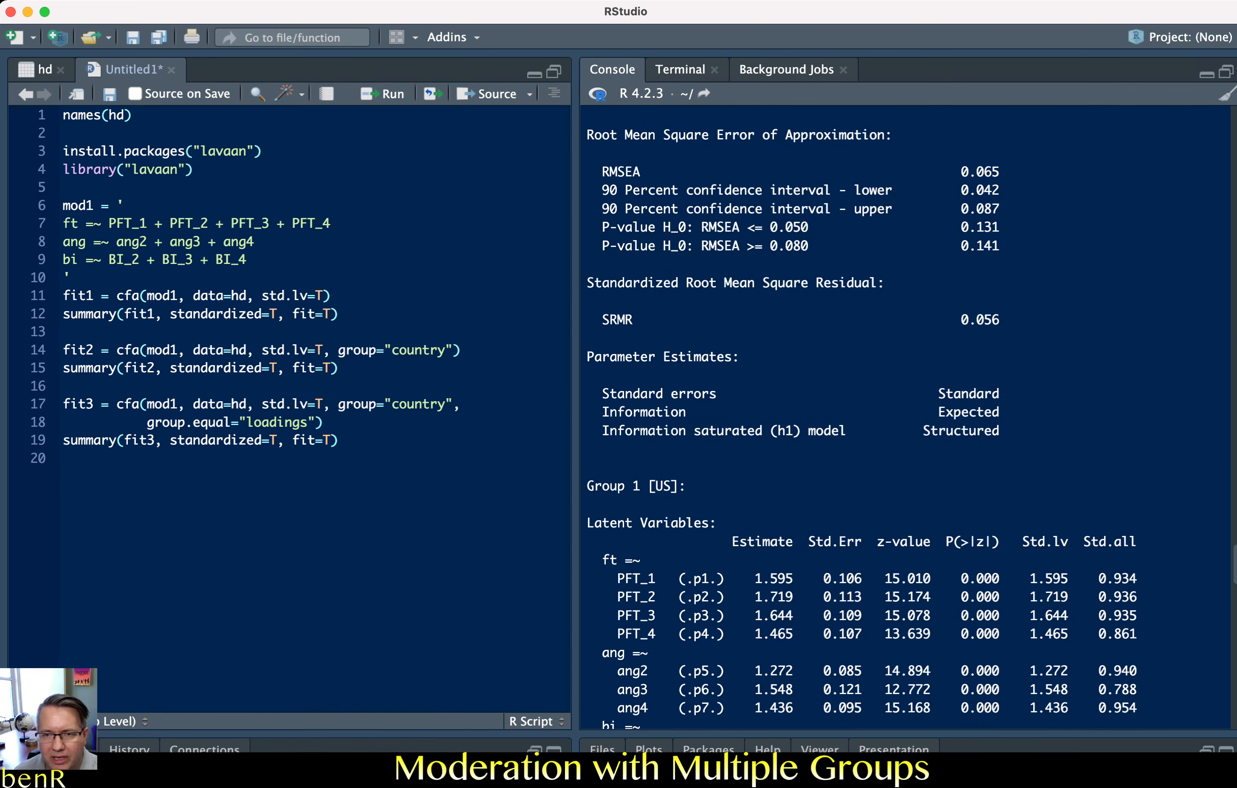
scroll(905, 416, up, 15)
scroll(905, 415, up, 7)
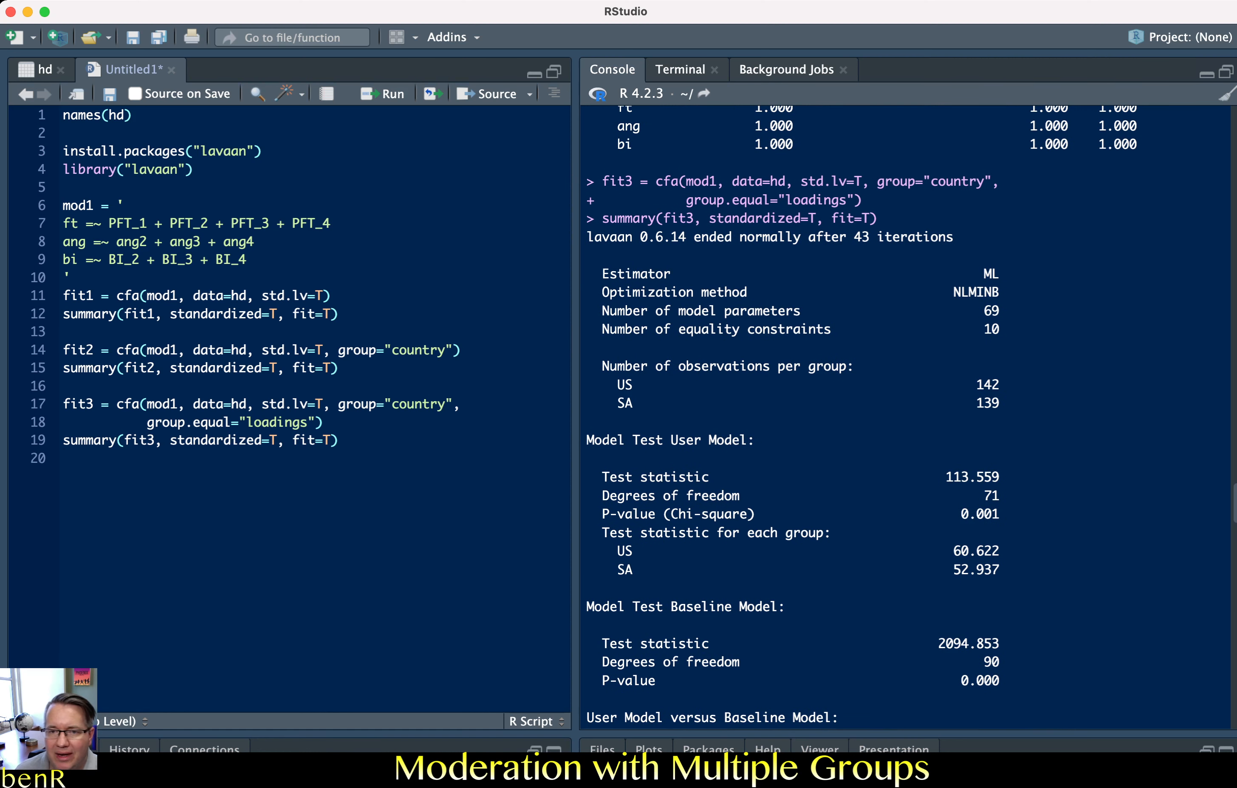
drag(976, 329, 1000, 329)
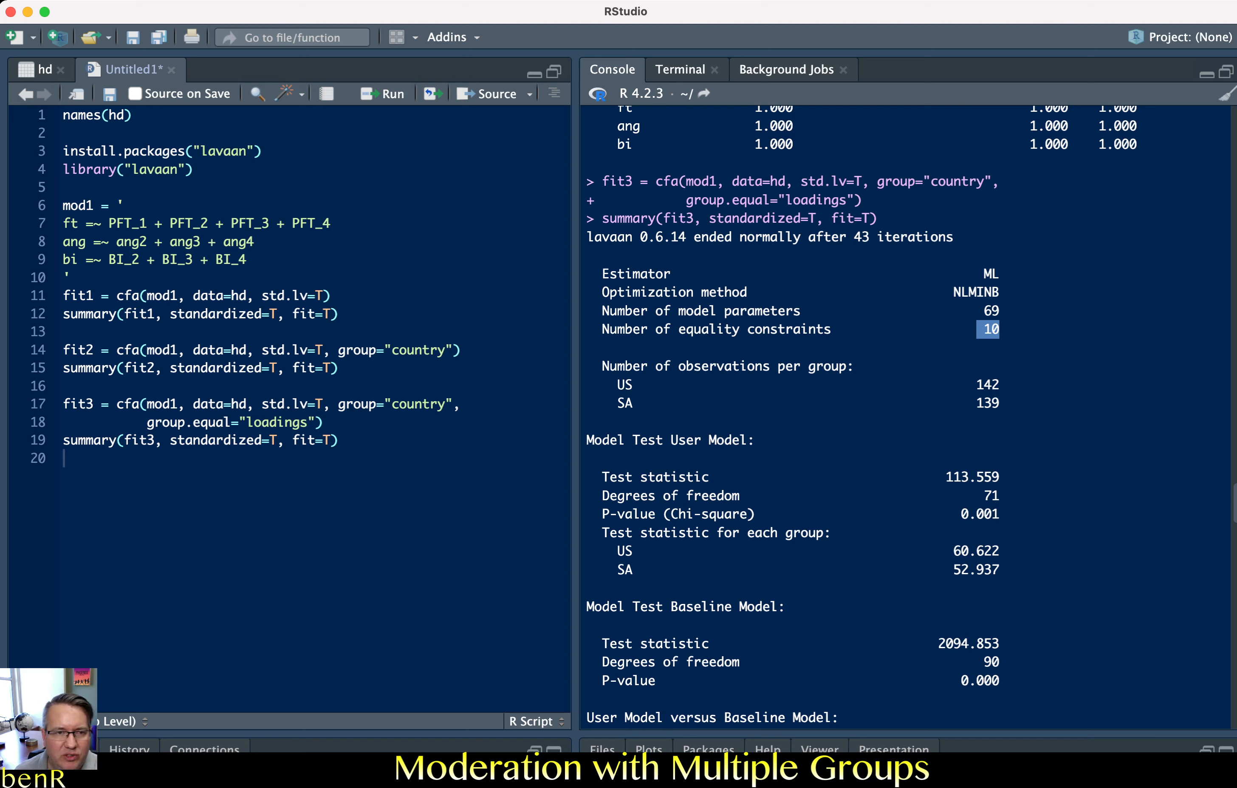
click(133, 224)
click(132, 242)
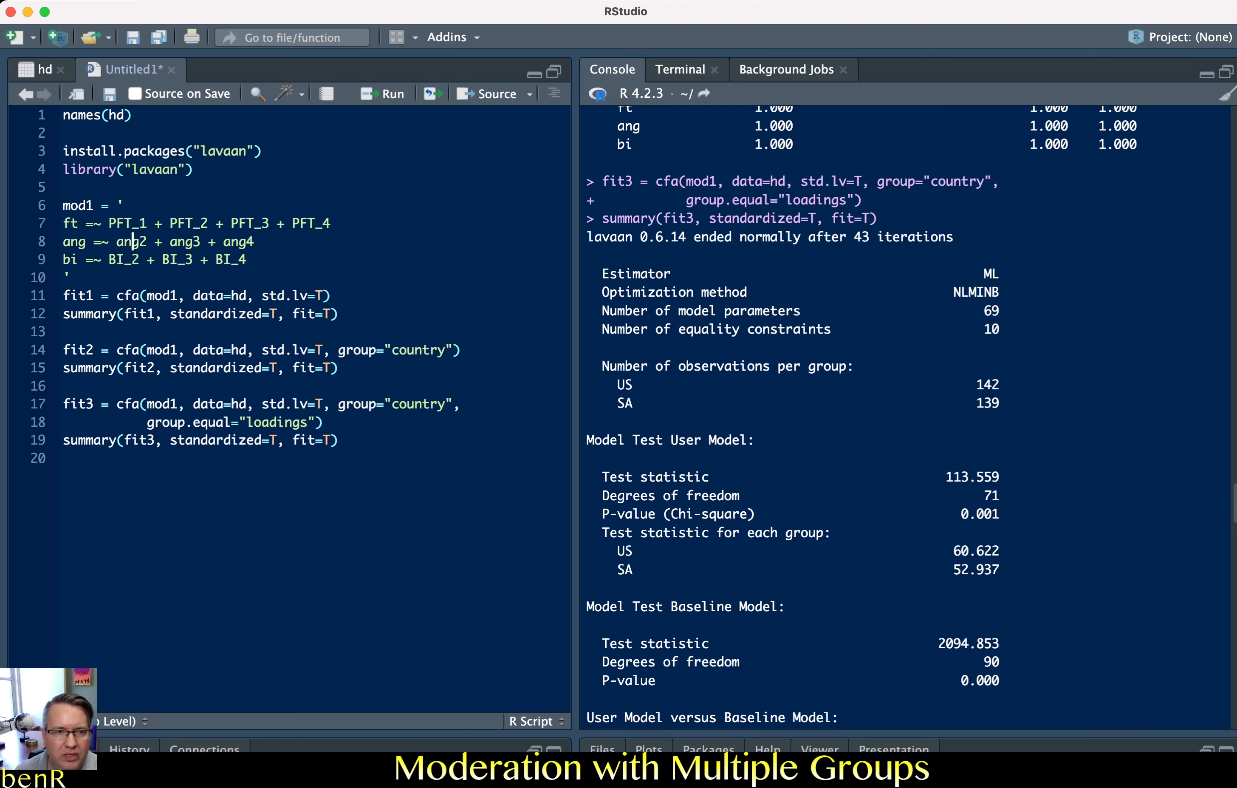
Count the remaining indicators of ft, ang and bi in the mod1 definition against fit3's equality constraints.
click(124, 259)
click(178, 224)
click(178, 242)
click(178, 259)
click(240, 223)
click(232, 242)
click(232, 259)
click(317, 224)
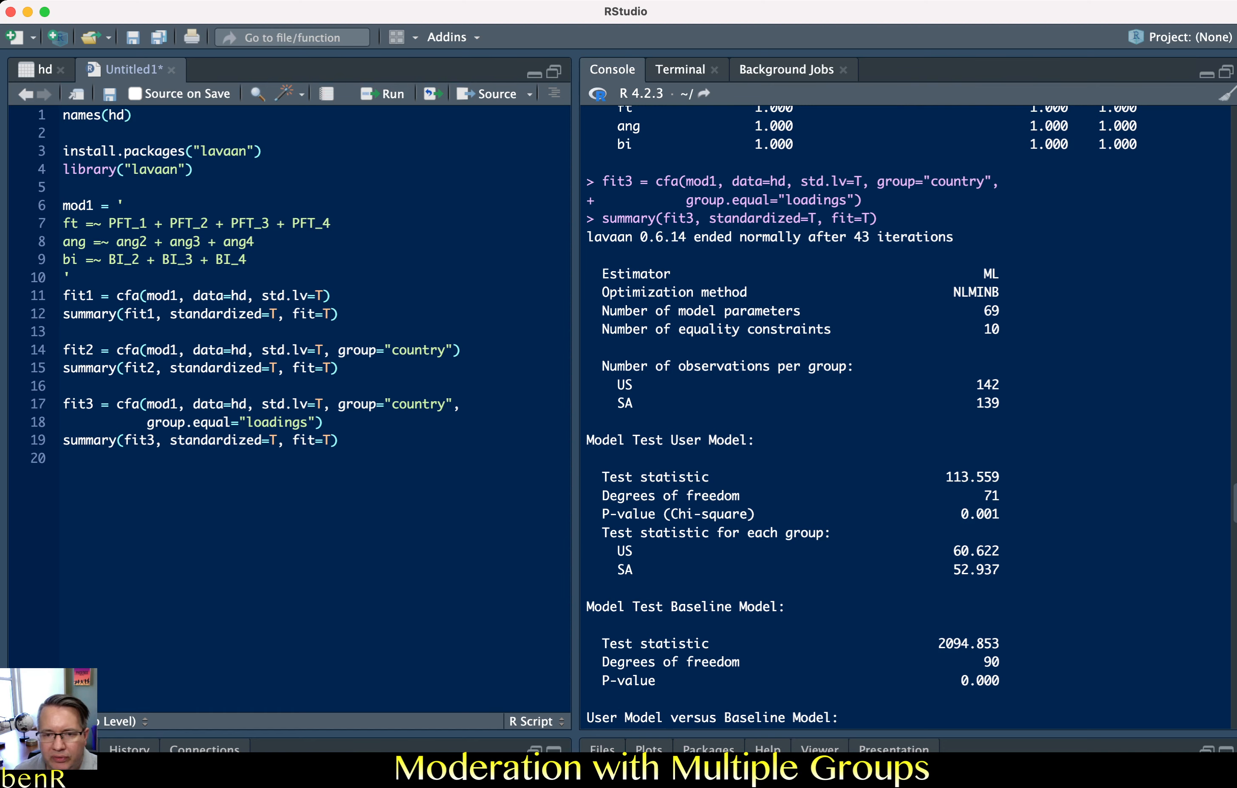
Check the user model's degrees of freedom and the Comparative Fit Index in the fit3 summary.
scroll(905, 416, down, 10)
scroll(905, 416, down, 10)
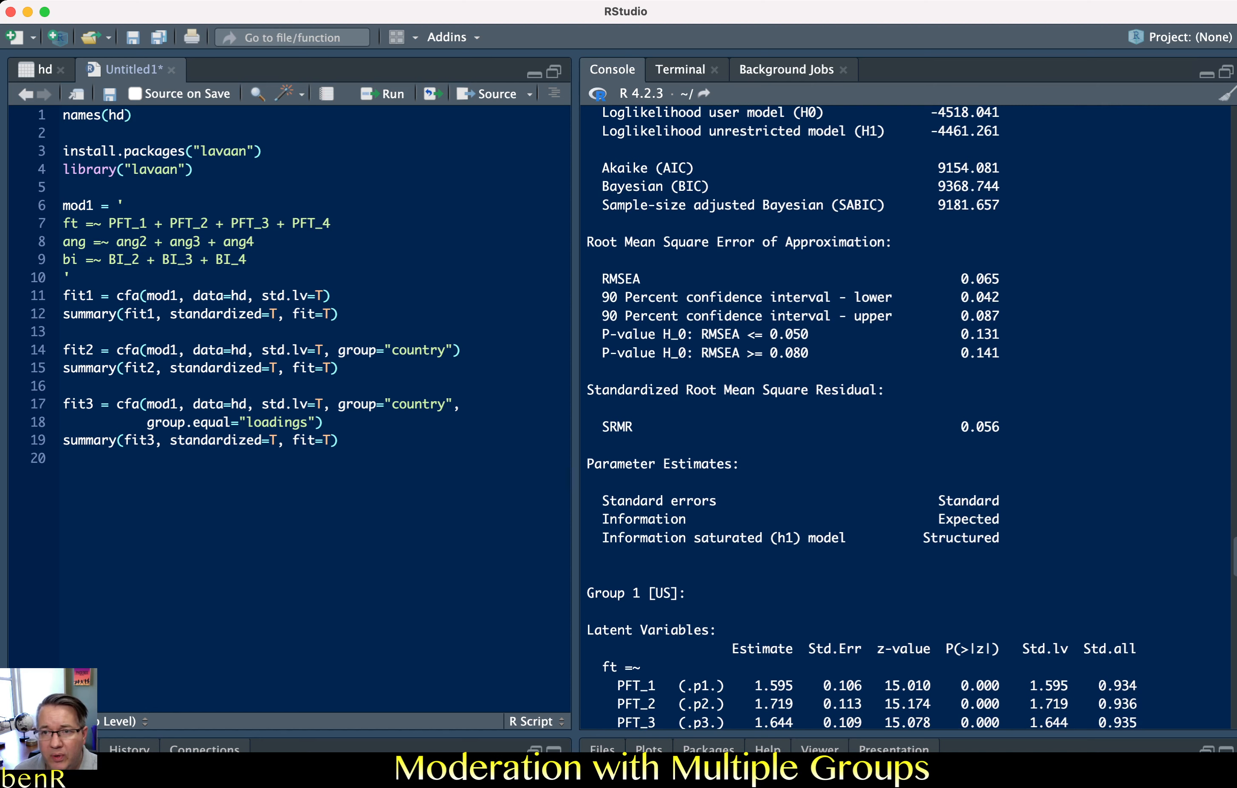
scroll(904, 416, up, 10)
scroll(904, 416, up, 5)
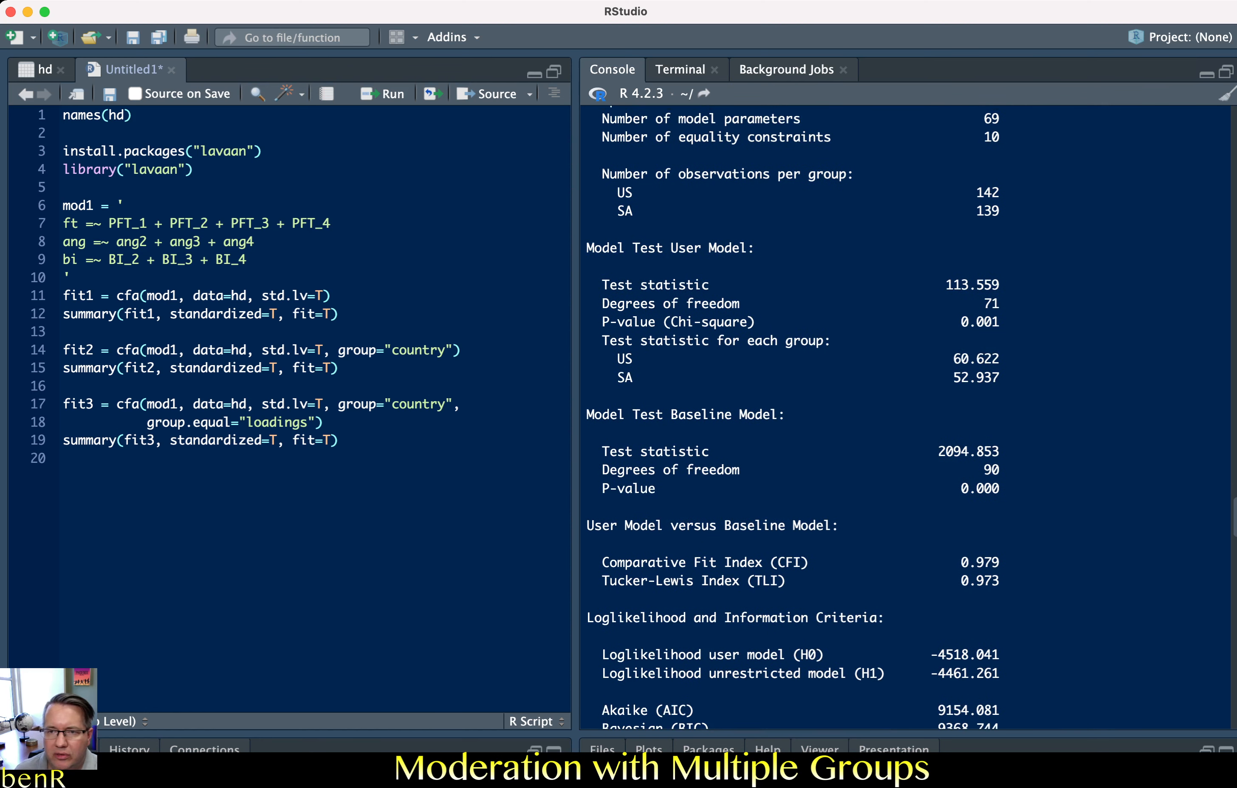
double_click(990, 303)
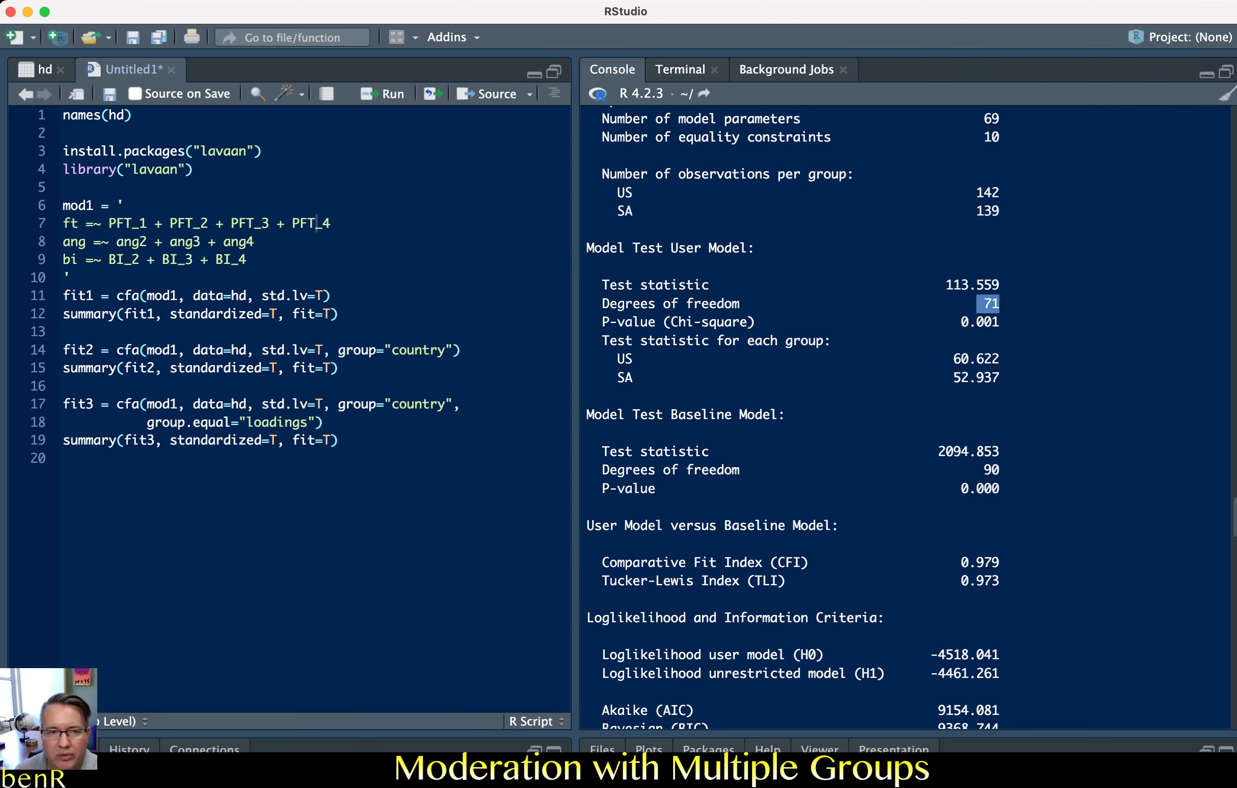
scroll(904, 416, down, 5)
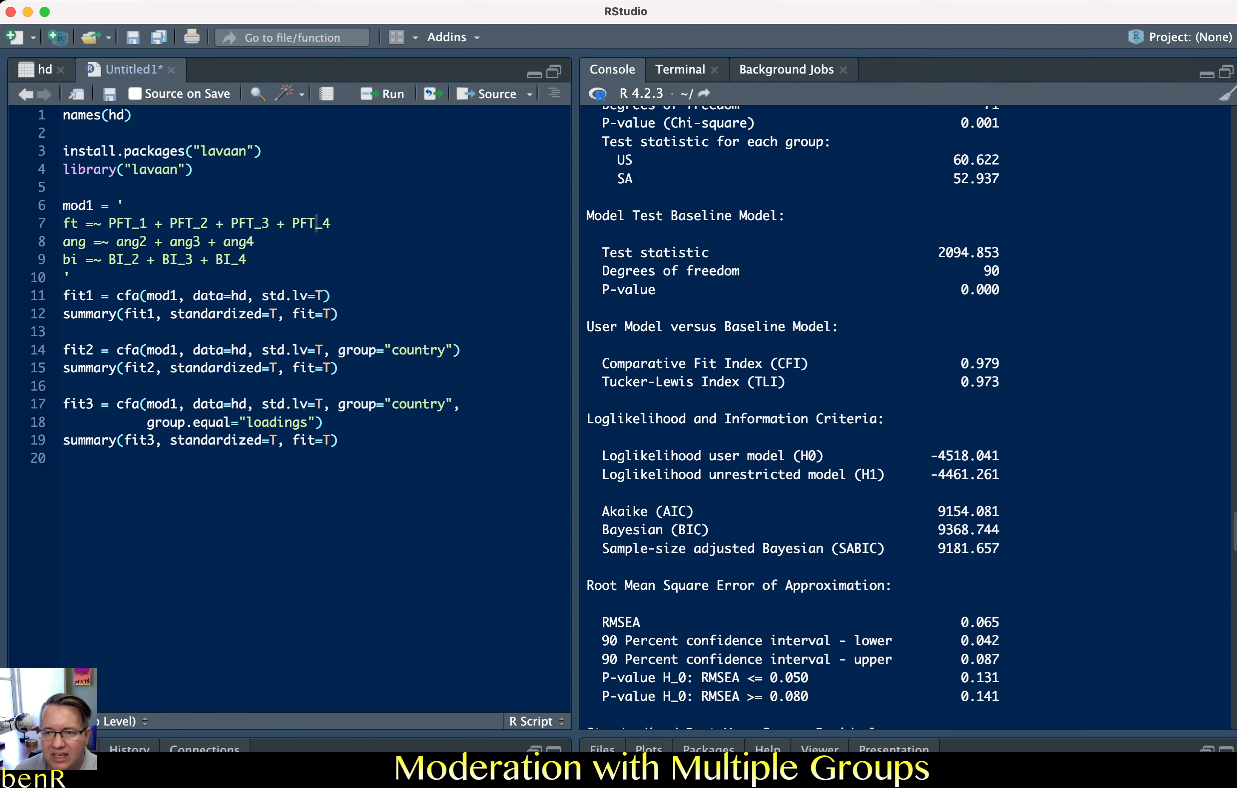
double_click(980, 364)
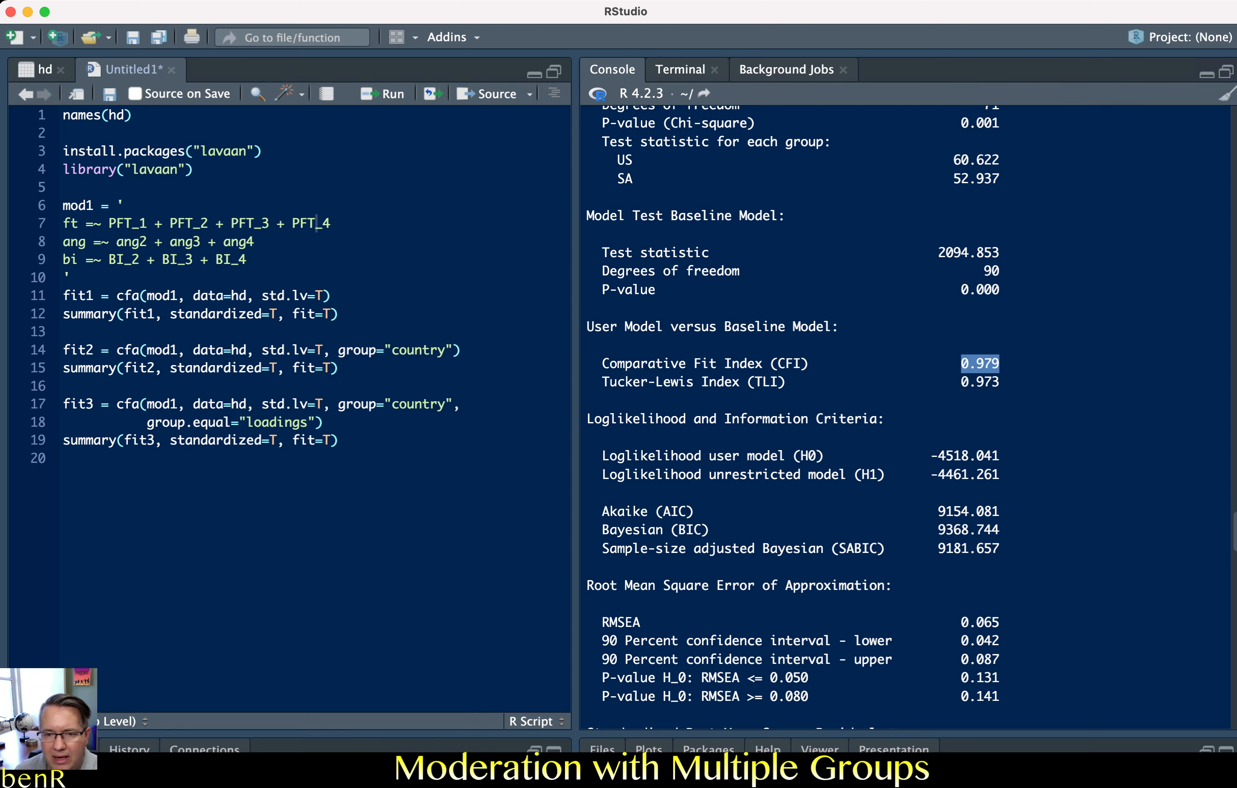
scroll(905, 415, down, 15)
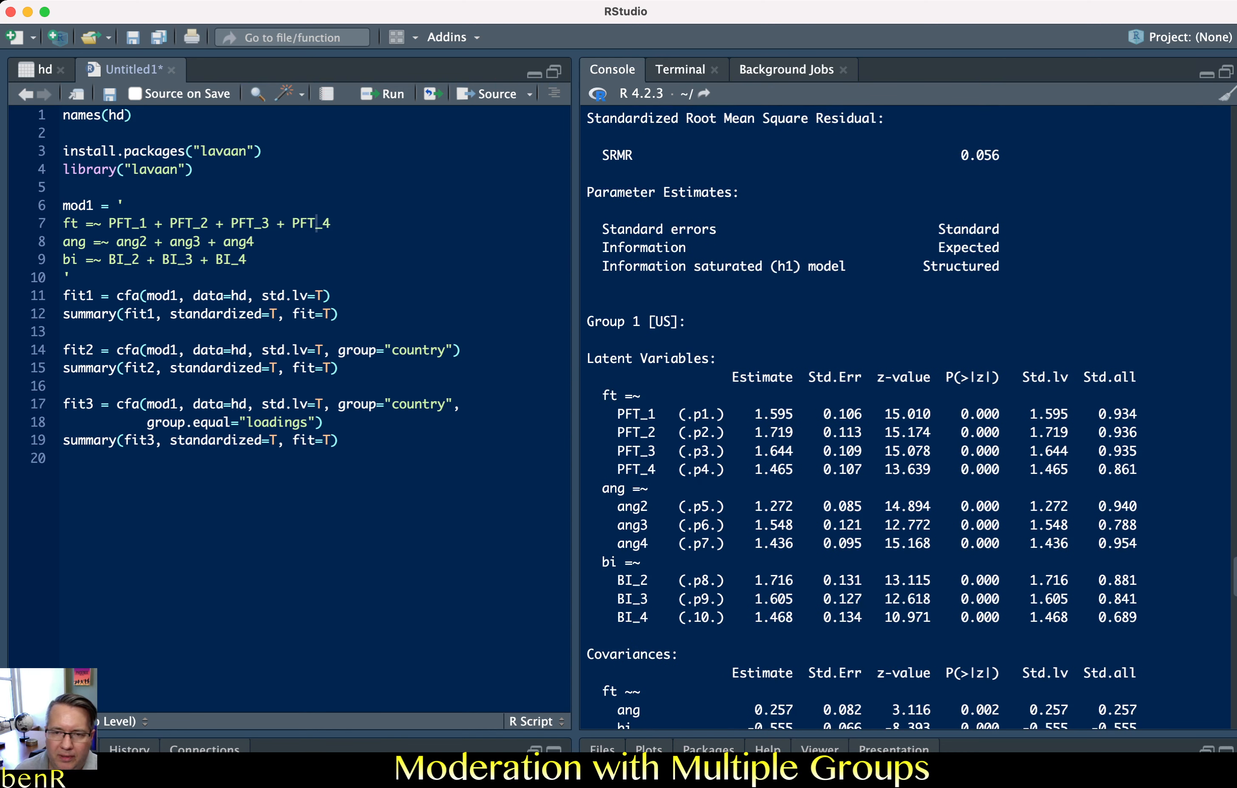
Compare the parameter labels and unstandardized loadings of the US and SA groups in the fit3 summary.
scroll(905, 415, down, 3)
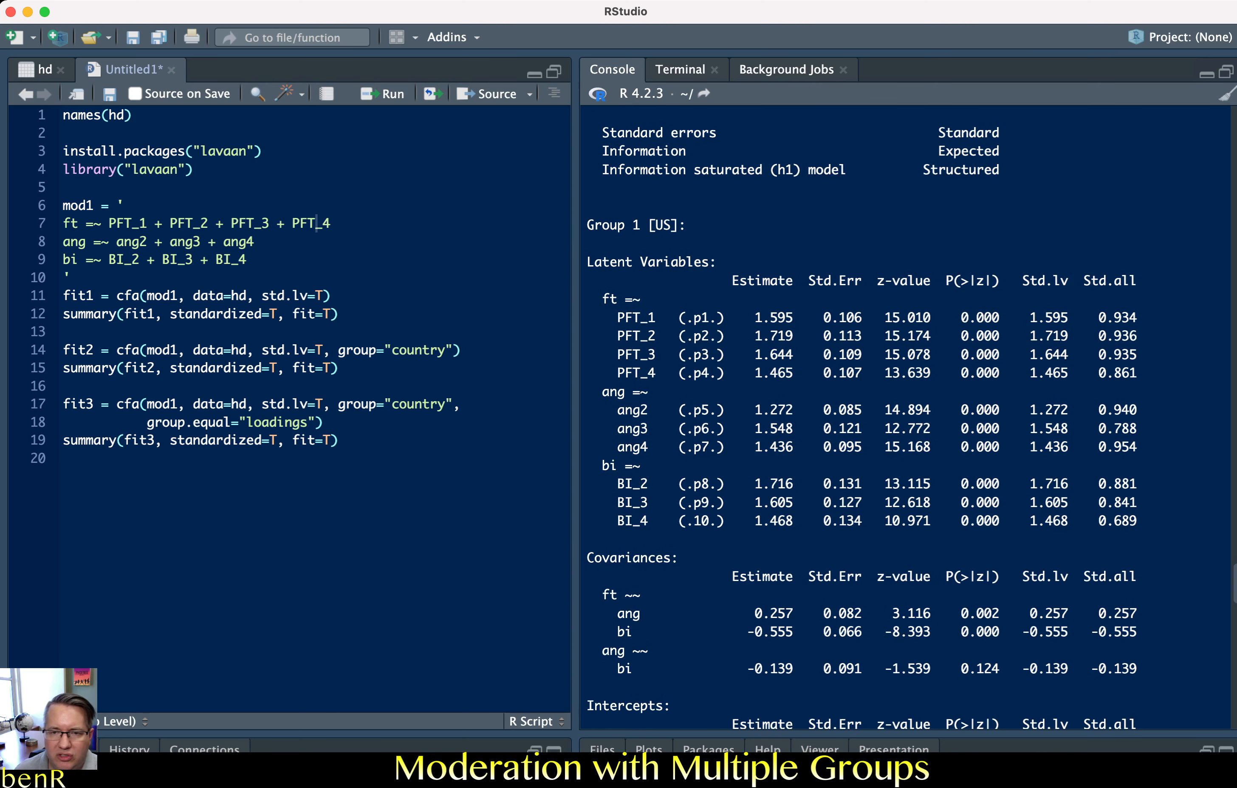
drag(680, 317, 694, 409)
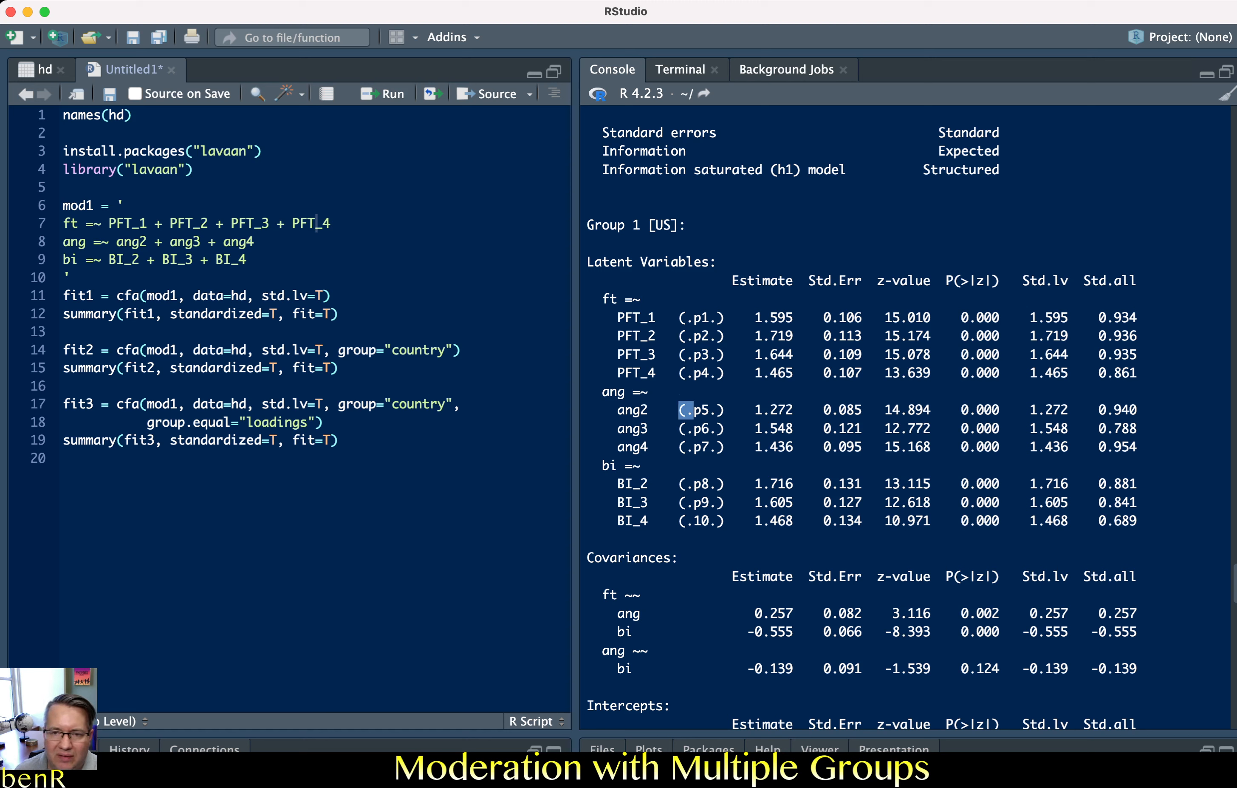
double_click(774, 318)
drag(755, 335, 793, 355)
drag(755, 373, 762, 410)
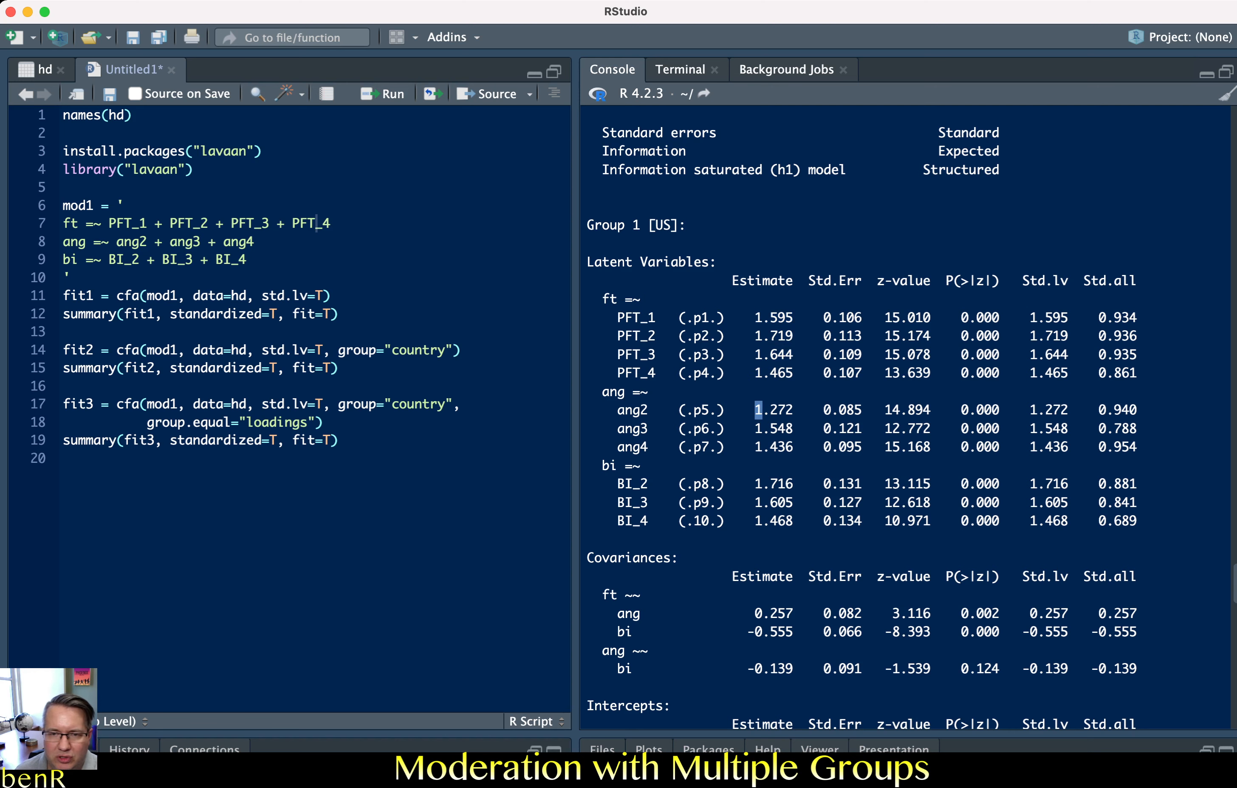
drag(755, 317, 794, 318)
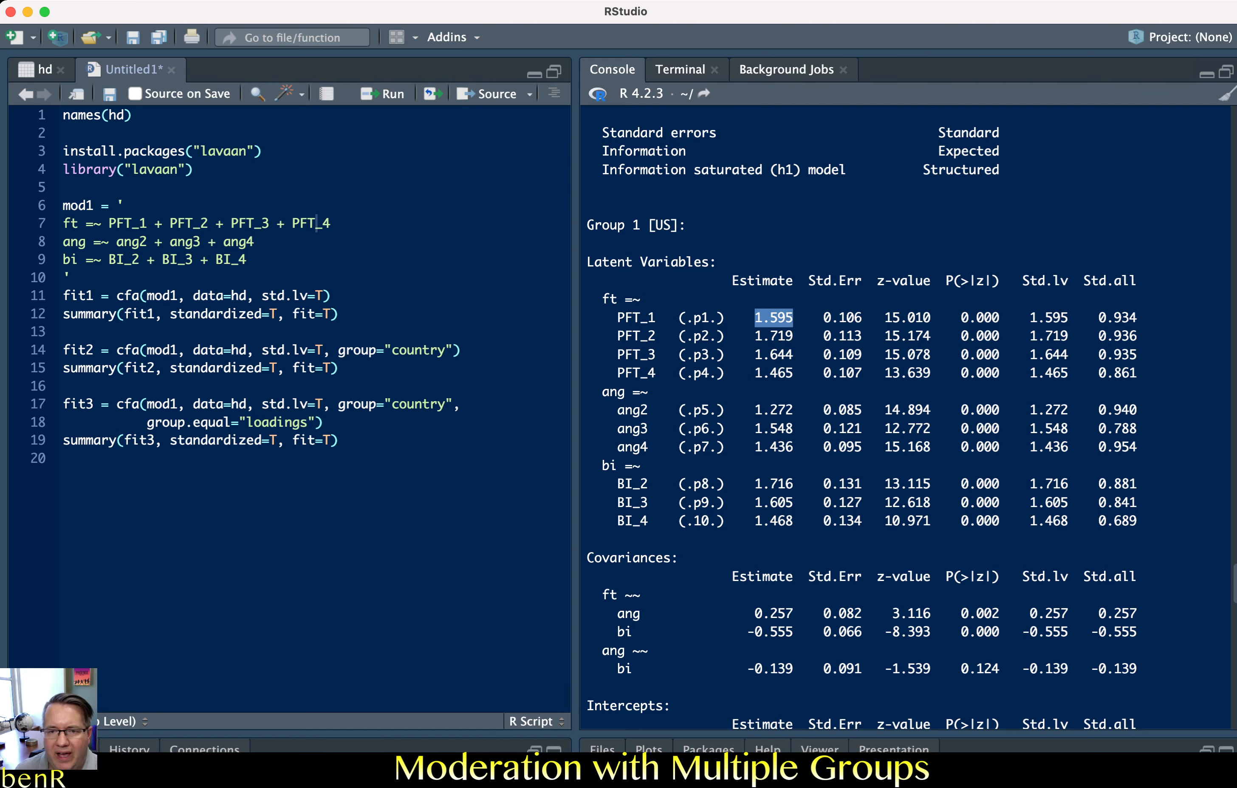
scroll(858, 415, down, 20)
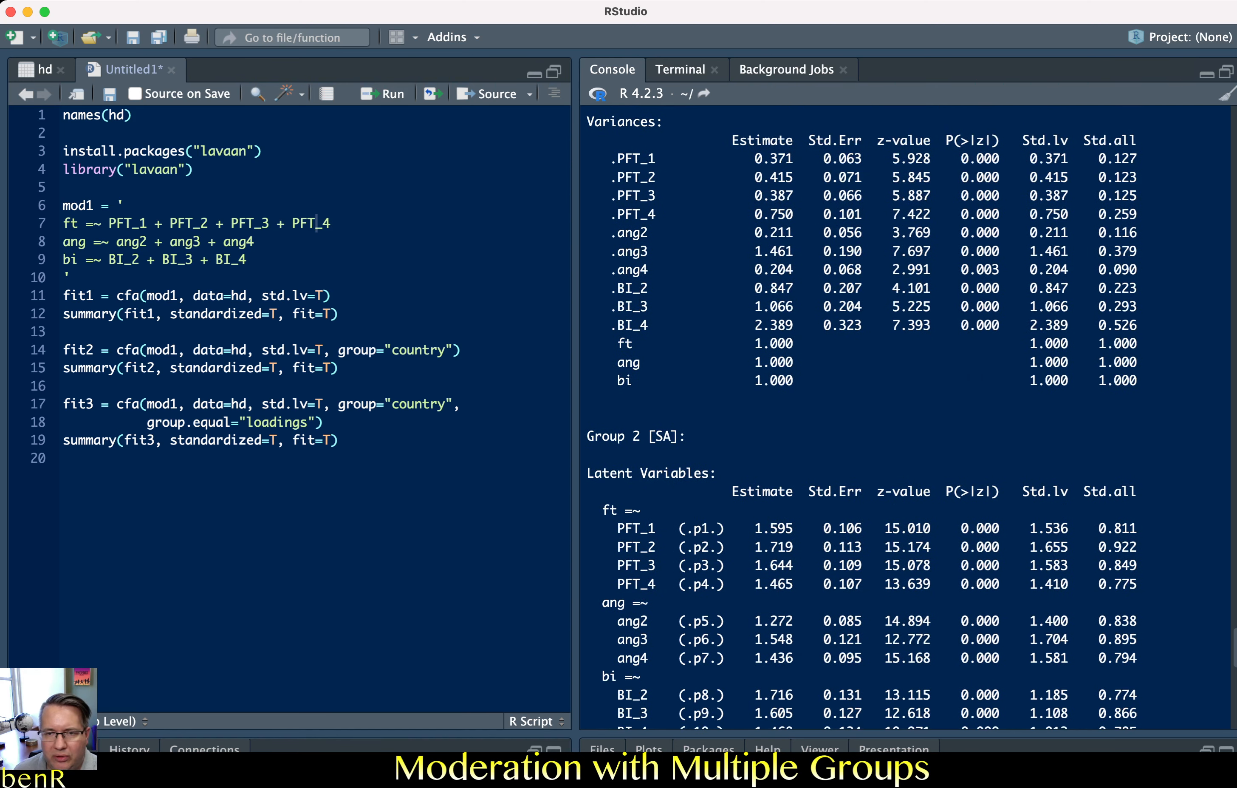
scroll(857, 416, up, 3)
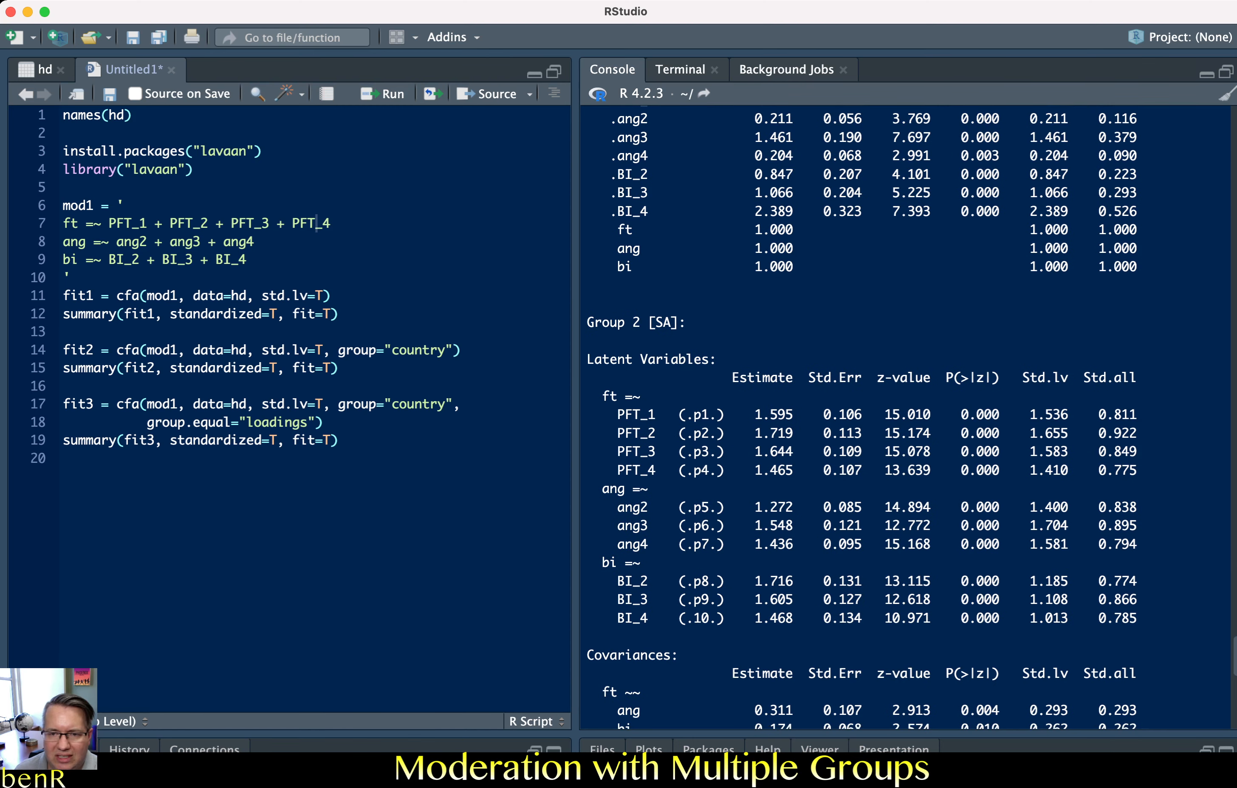
drag(755, 414, 786, 414)
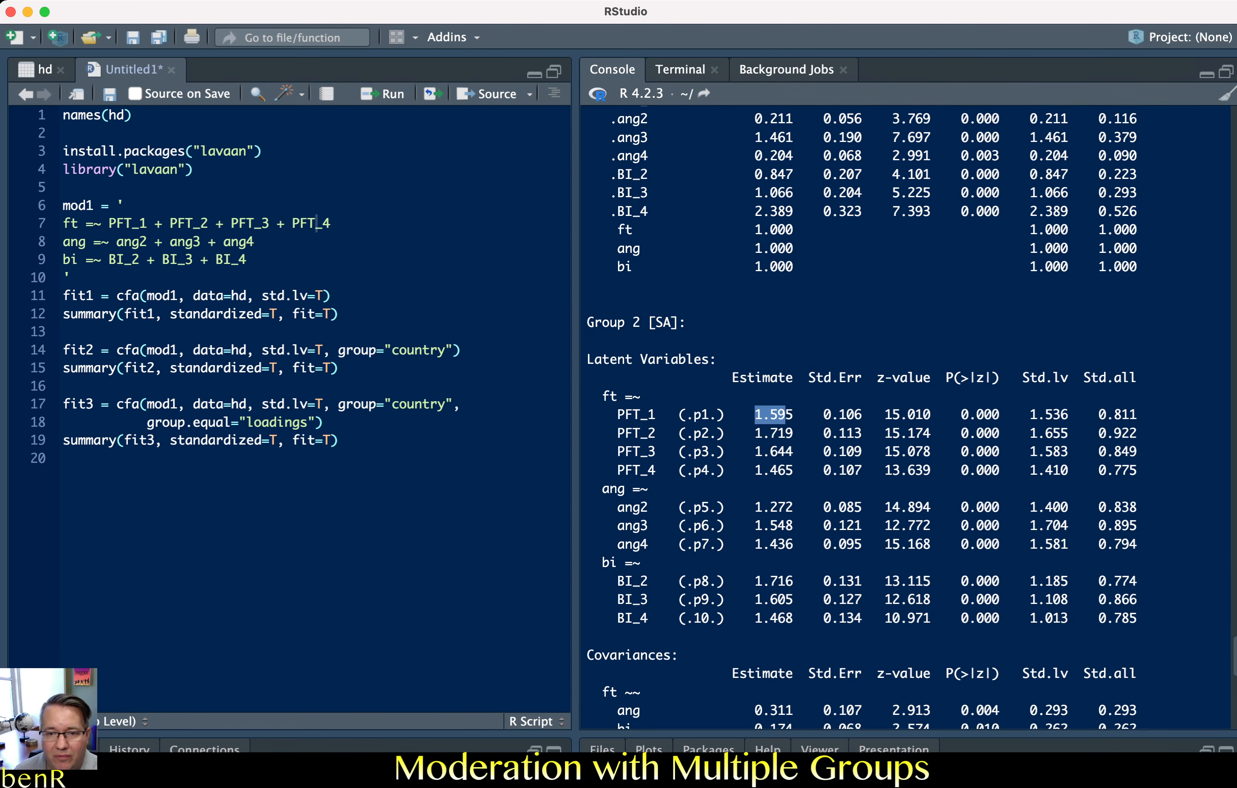
drag(687, 415, 724, 451)
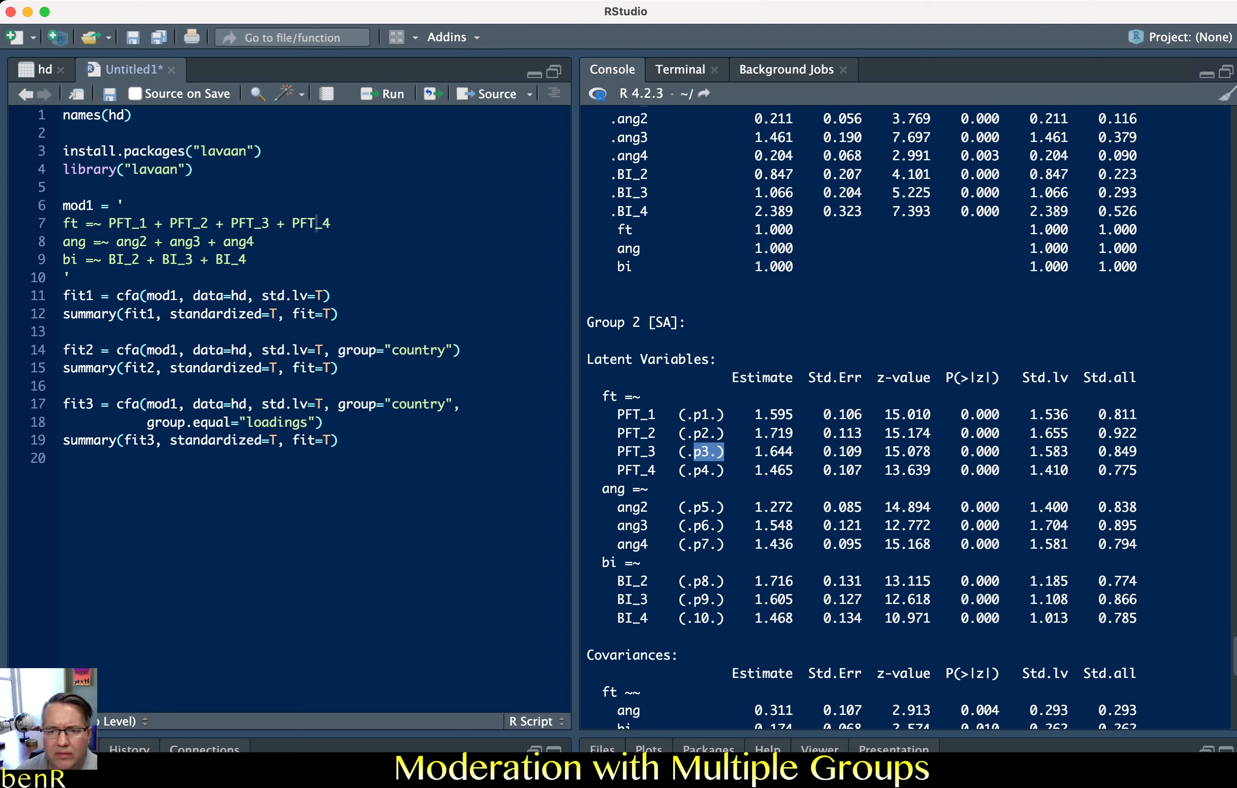
scroll(907, 416, down, 5)
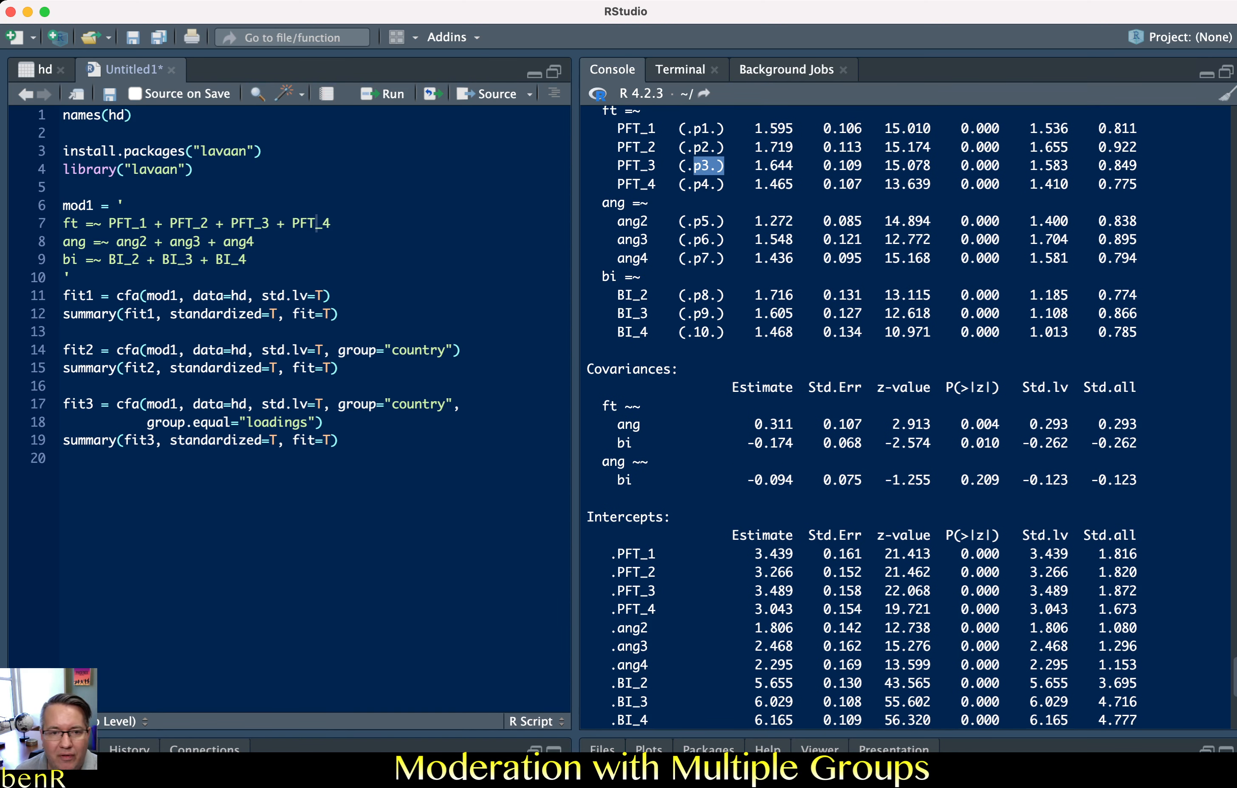
Add the line fitMeasures(fit2, "cfi") after a blank line below the fit3 summary call and run it.
click(65, 458)
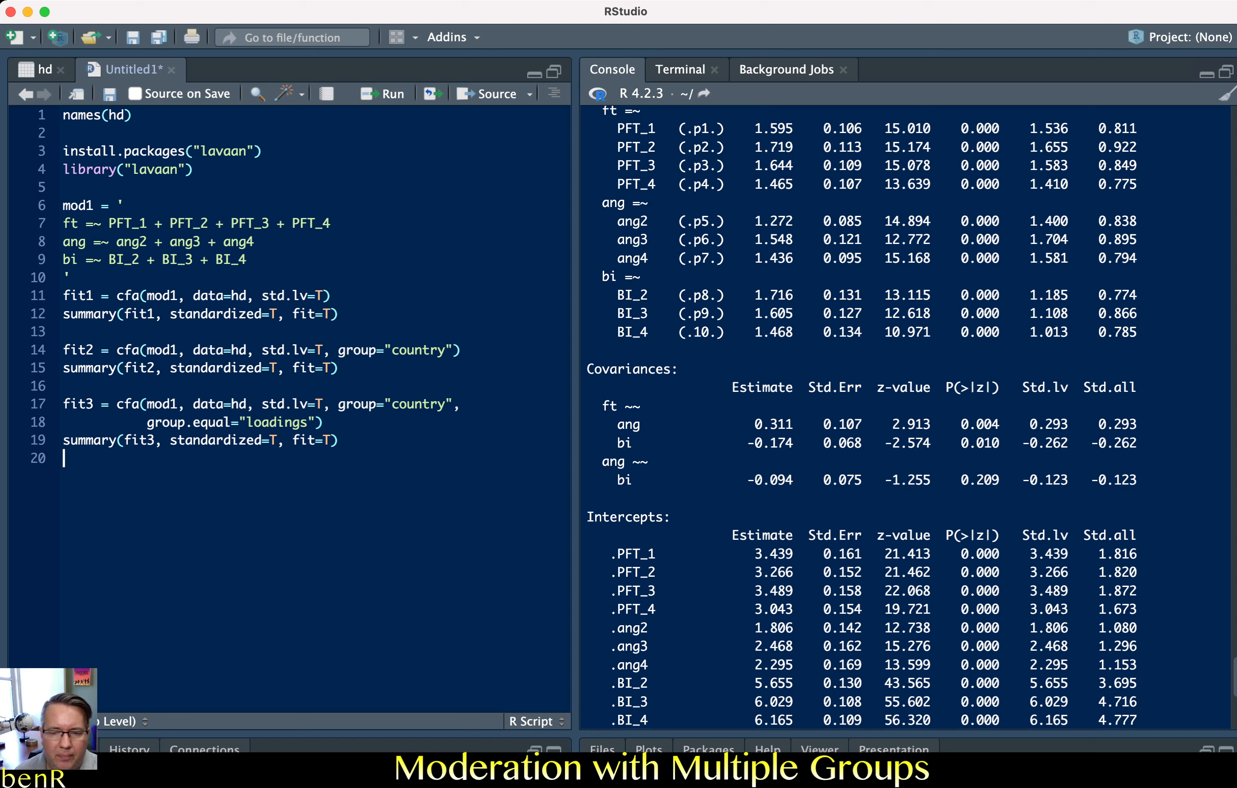
key(Return)
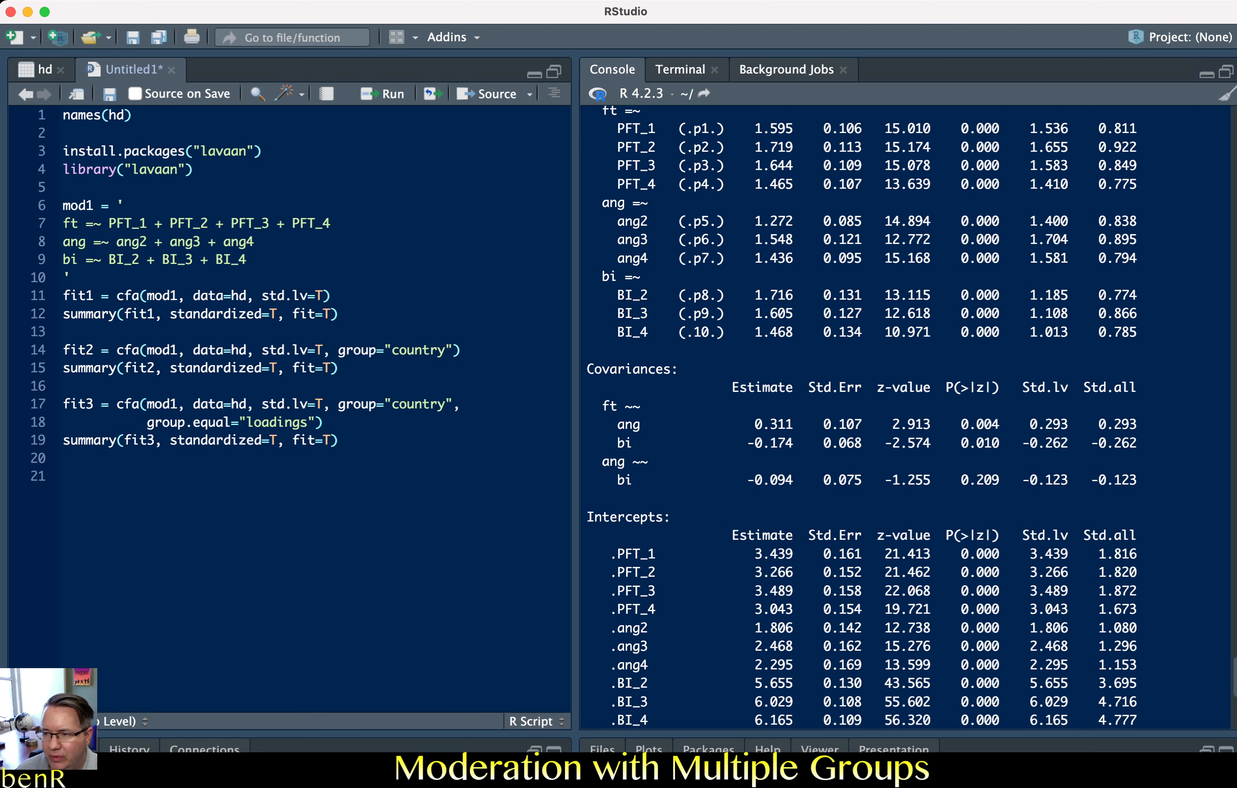
text(fit)
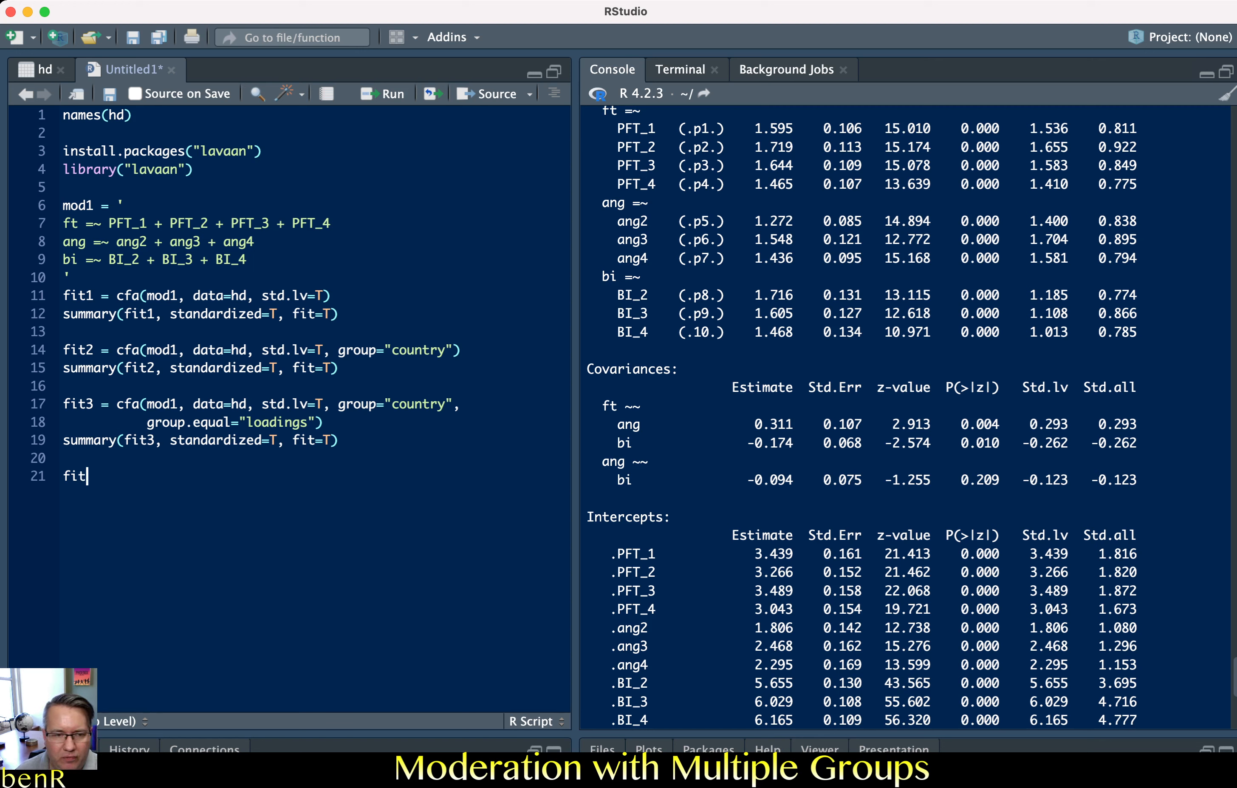
text(Measures()
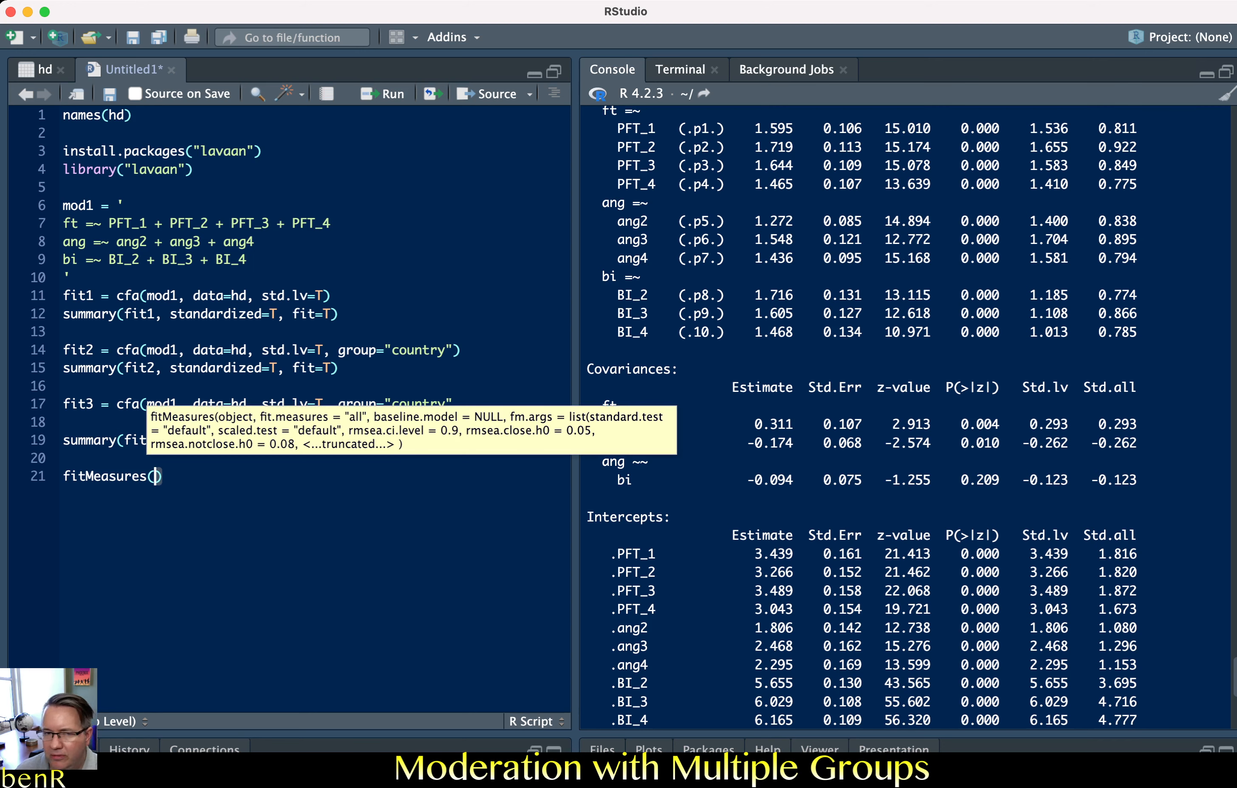
text(fit2, "c)
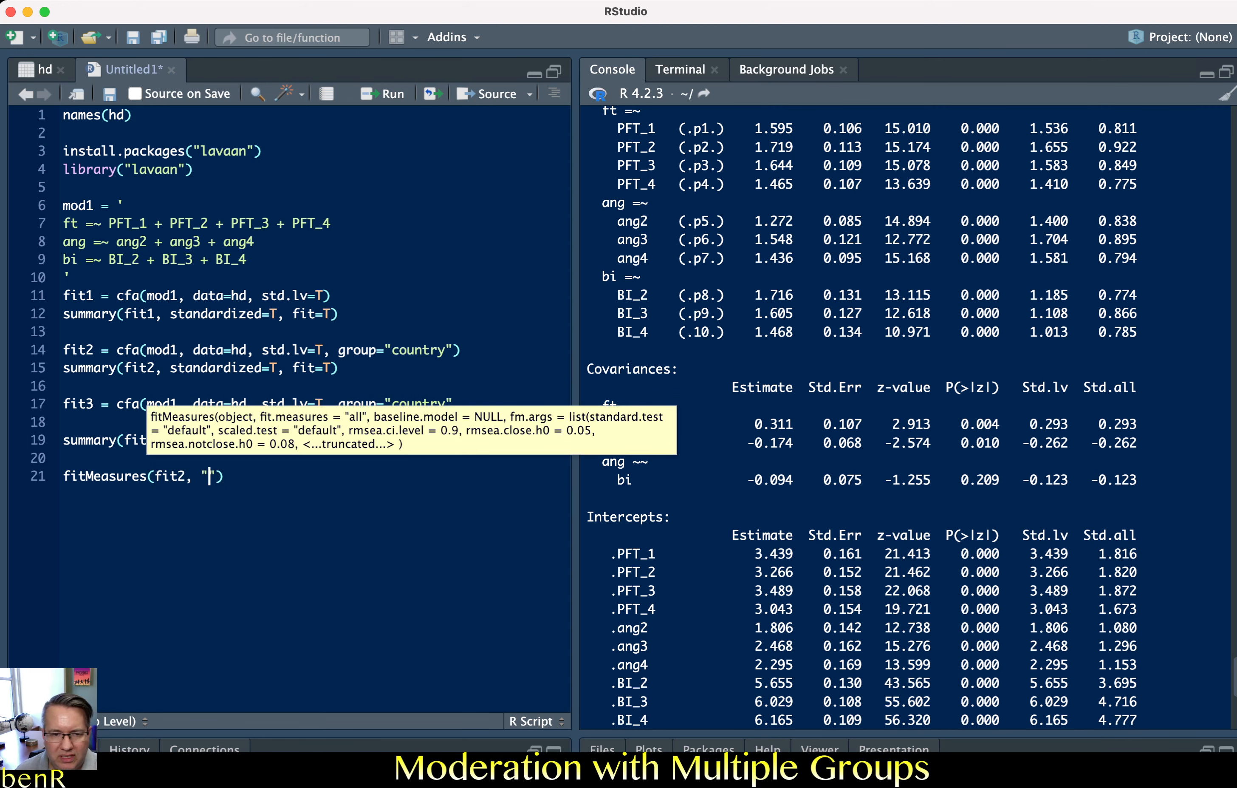
text(fi)
key(super+Return)
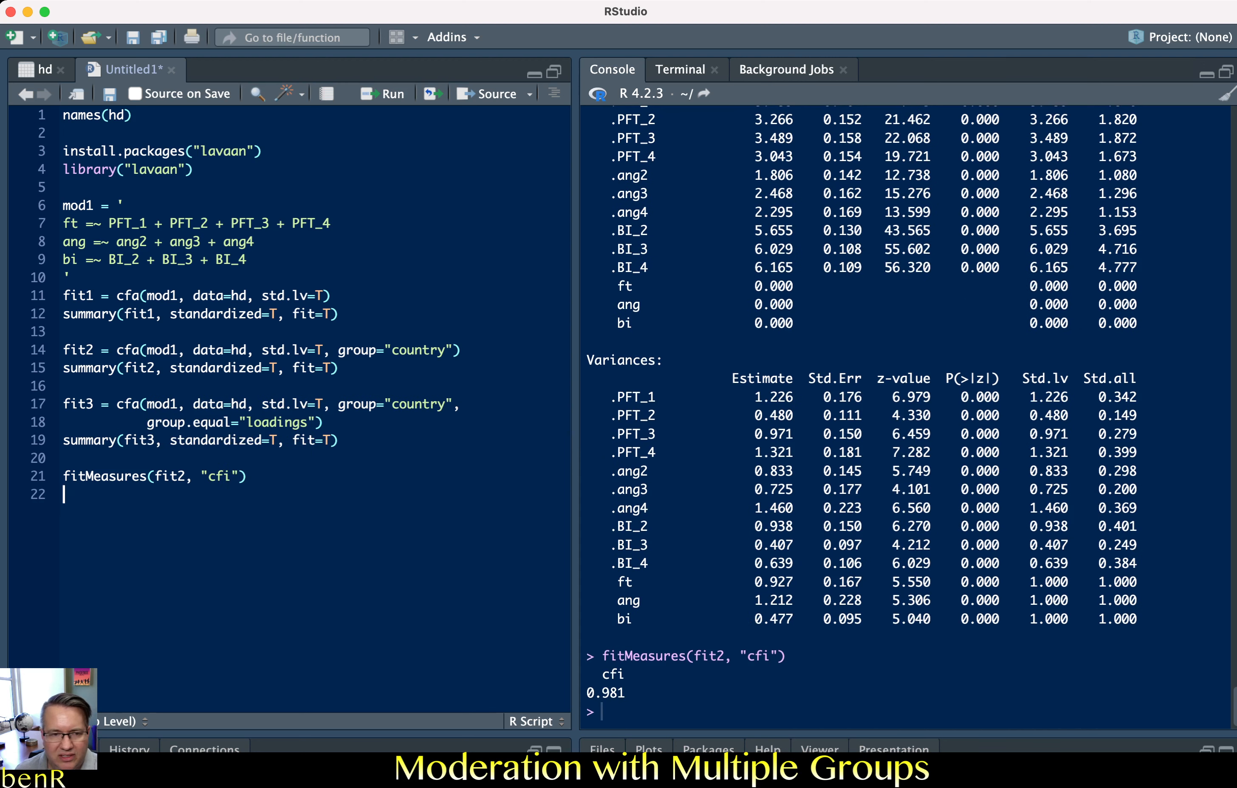
Duplicate the fitMeasures line directly below itself in the script.
key(shift+Down)
key(shift+Left)
key(super+c)
key(Right)
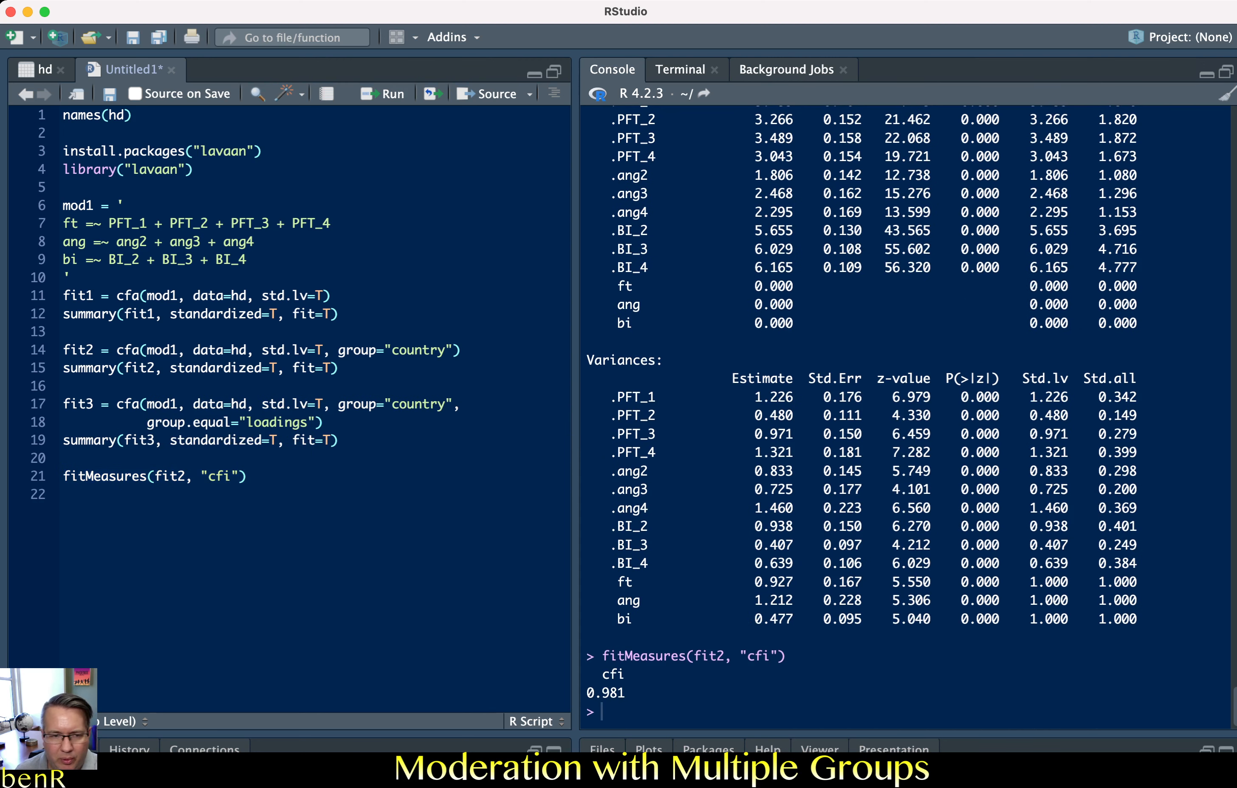
key(Return)
key(Left)
key(Down)
key(super+v)
Change the duplicated fitMeasures call to use fit3 and run it.
key(Left)
key(Left)
key(Left)
key(Left)
key(Left)
key(Left)
key(Left)
key(Left)
key(Left)
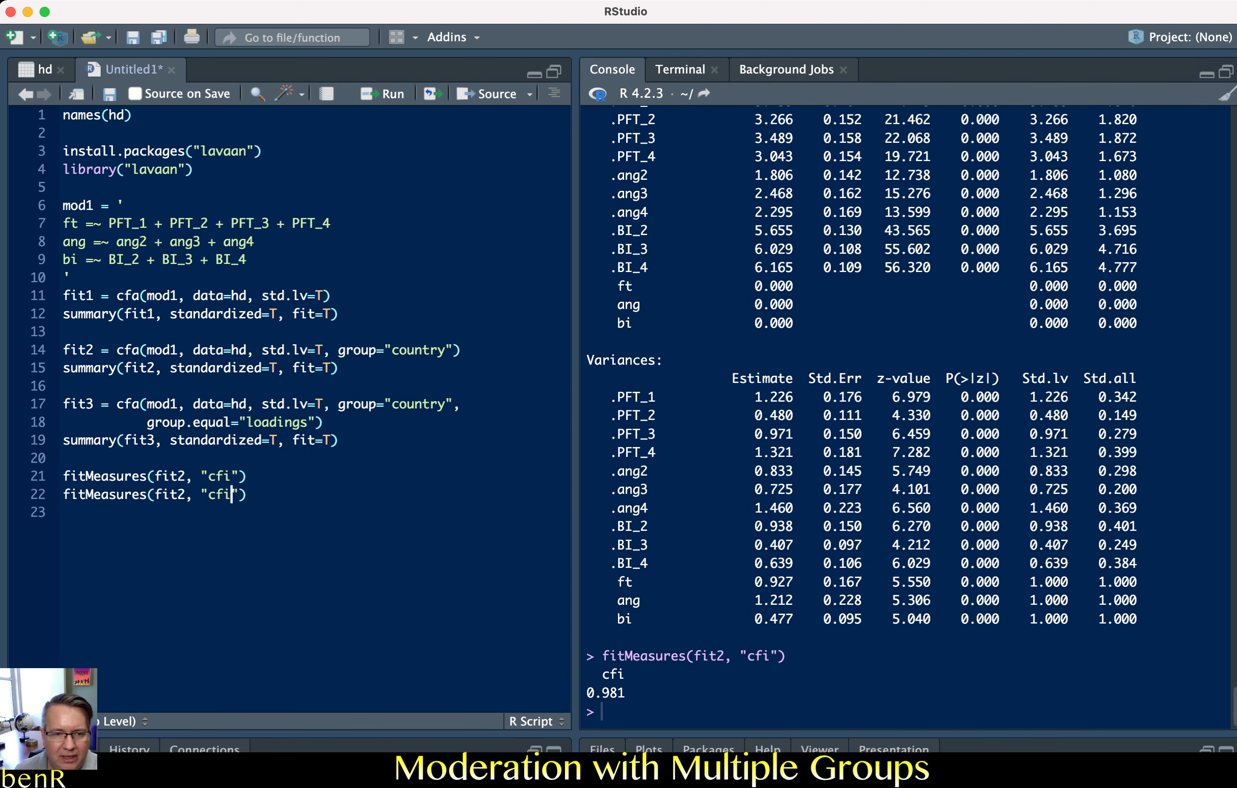
key(Delete)
text(3)
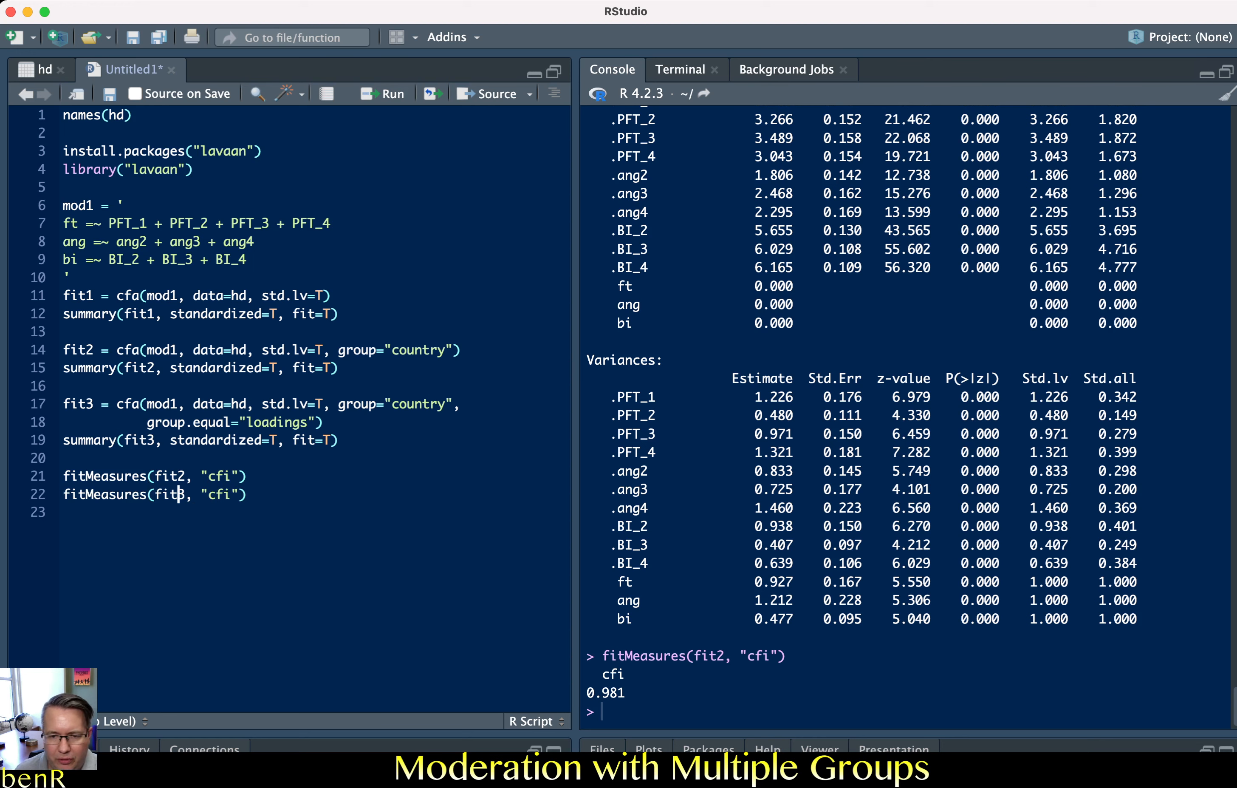
key(super+Return)
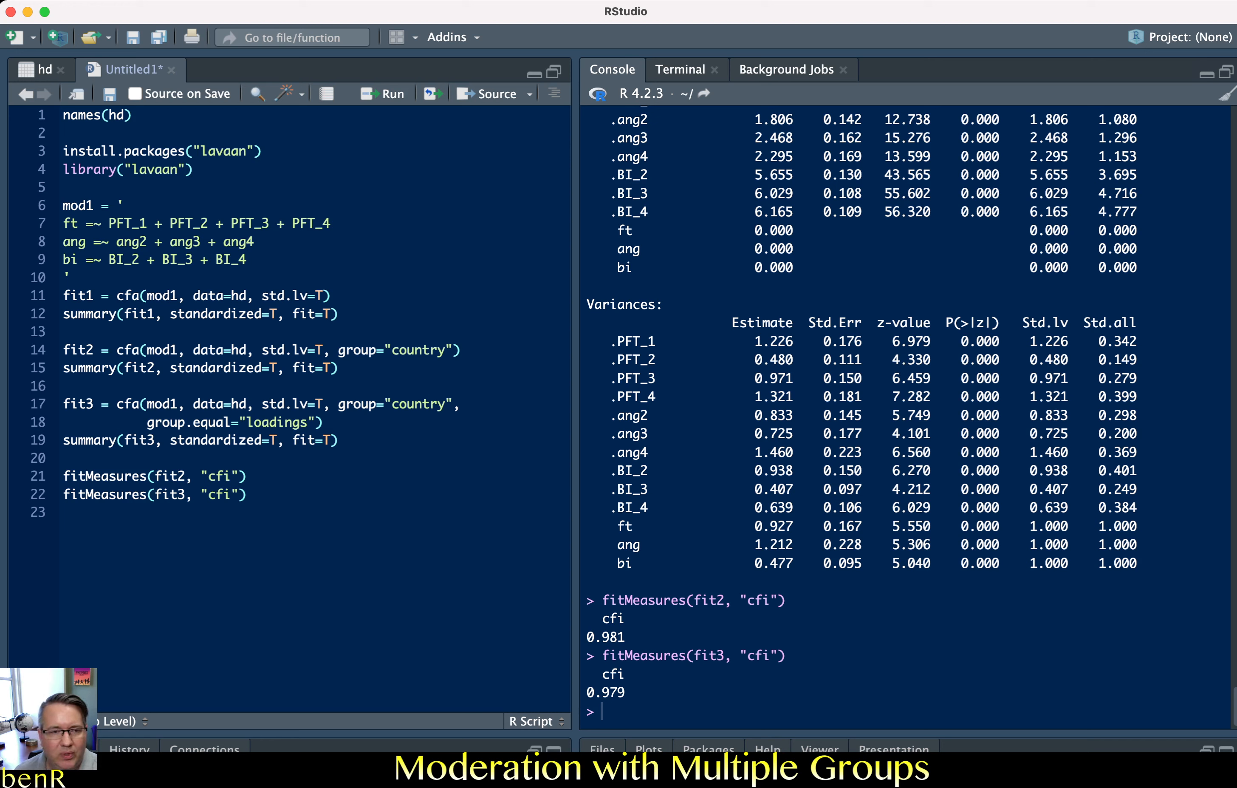
Copy the fit3 cfa call with its summary line and paste it after a blank line below the fitMeasures calls.
key(Up)
key(Up)
key(Up)
key(Up)
key(Up)
key(Up)
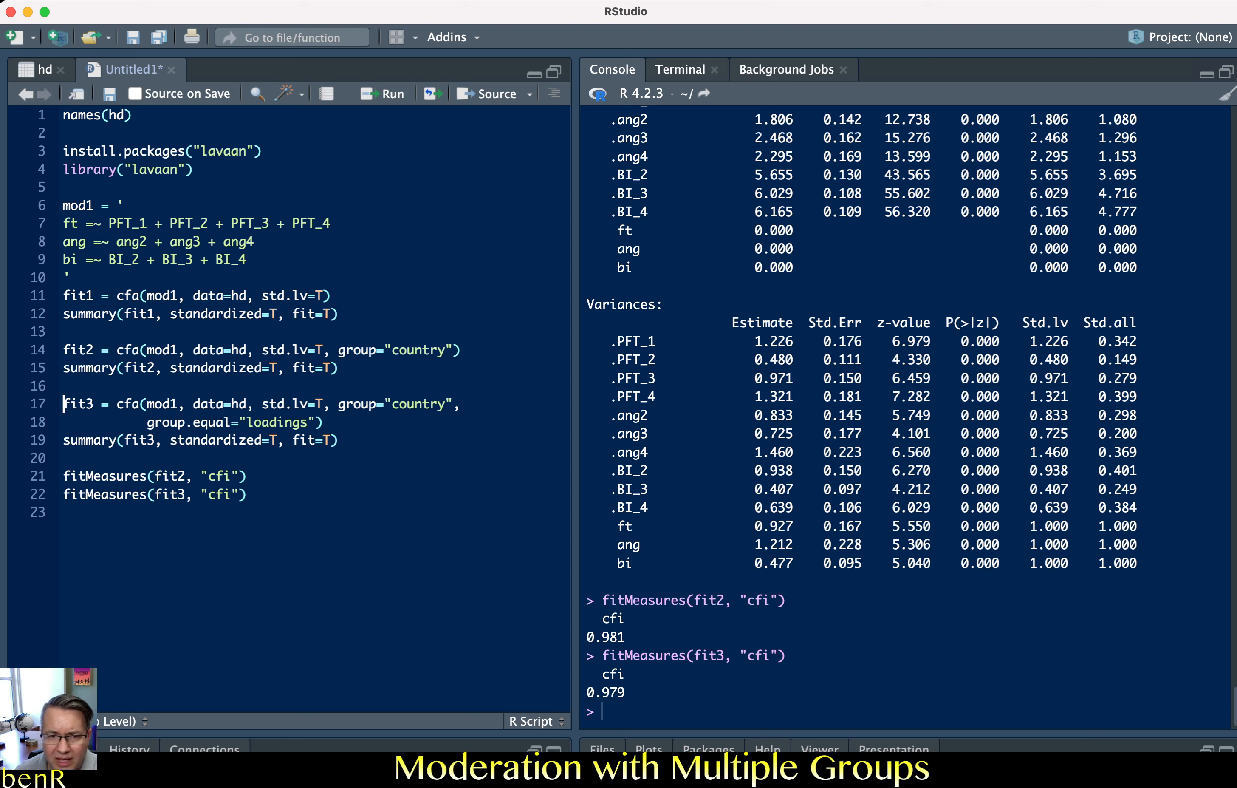
key(shift+Down)
key(shift+Down)
key(shift+Down)
key(ctrl+c)
key(Down)
key(Down)
key(Down)
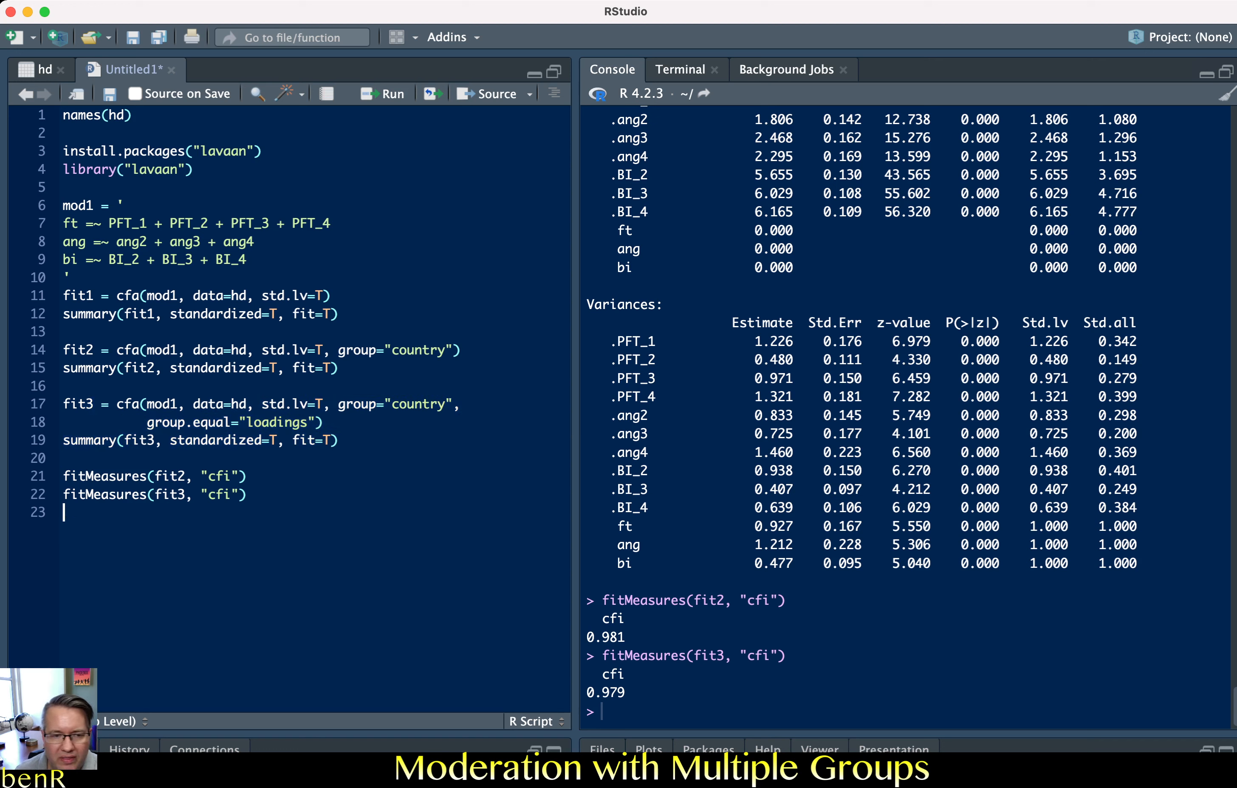
key(Return)
key(ctrl+v)
Rename the model object in the pasted cfa call to fit4.
key(Up)
key(Right)
key(Right)
key(Up)
key(Right)
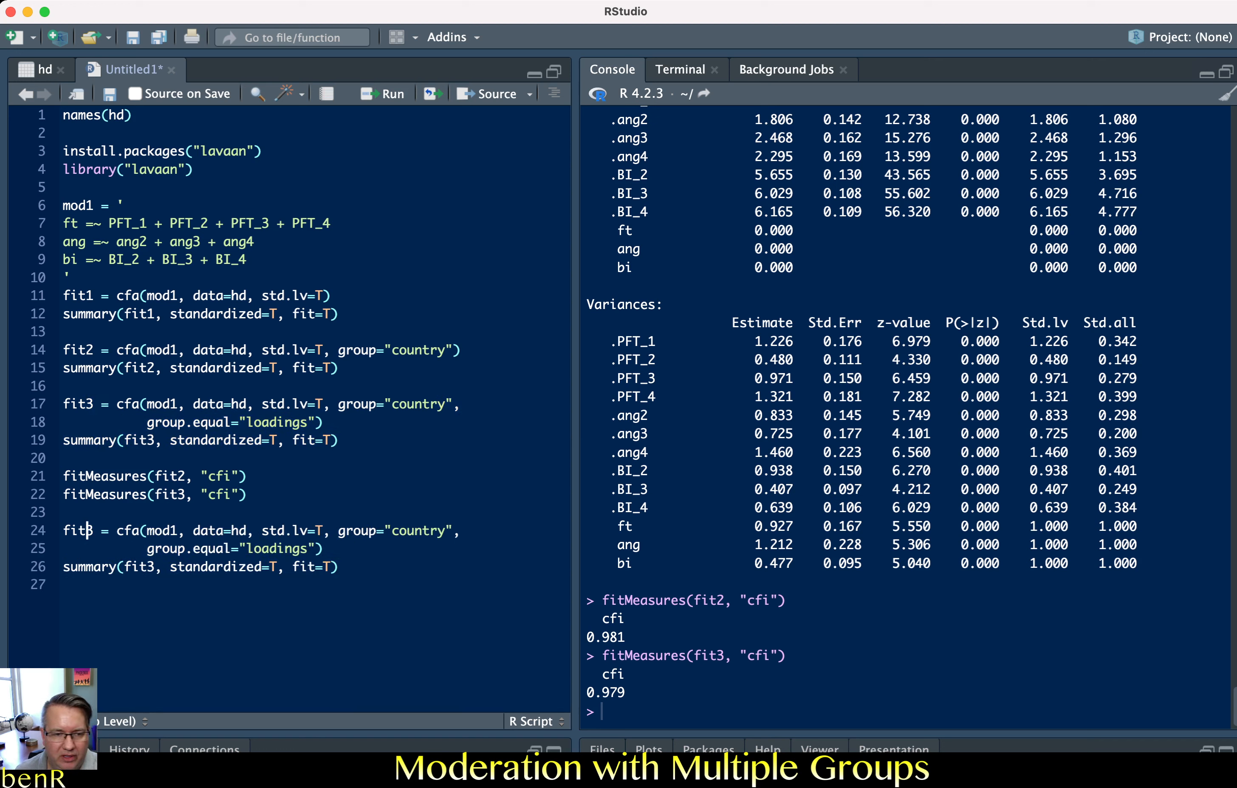
key(shift+Right)
text(4)
Change the pasted summary line so that it summarizes fit4.
key(Down)
key(Down)
key(Right)
key(Right)
key(Right)
key(Right)
key(Right)
key(Right)
key(Right)
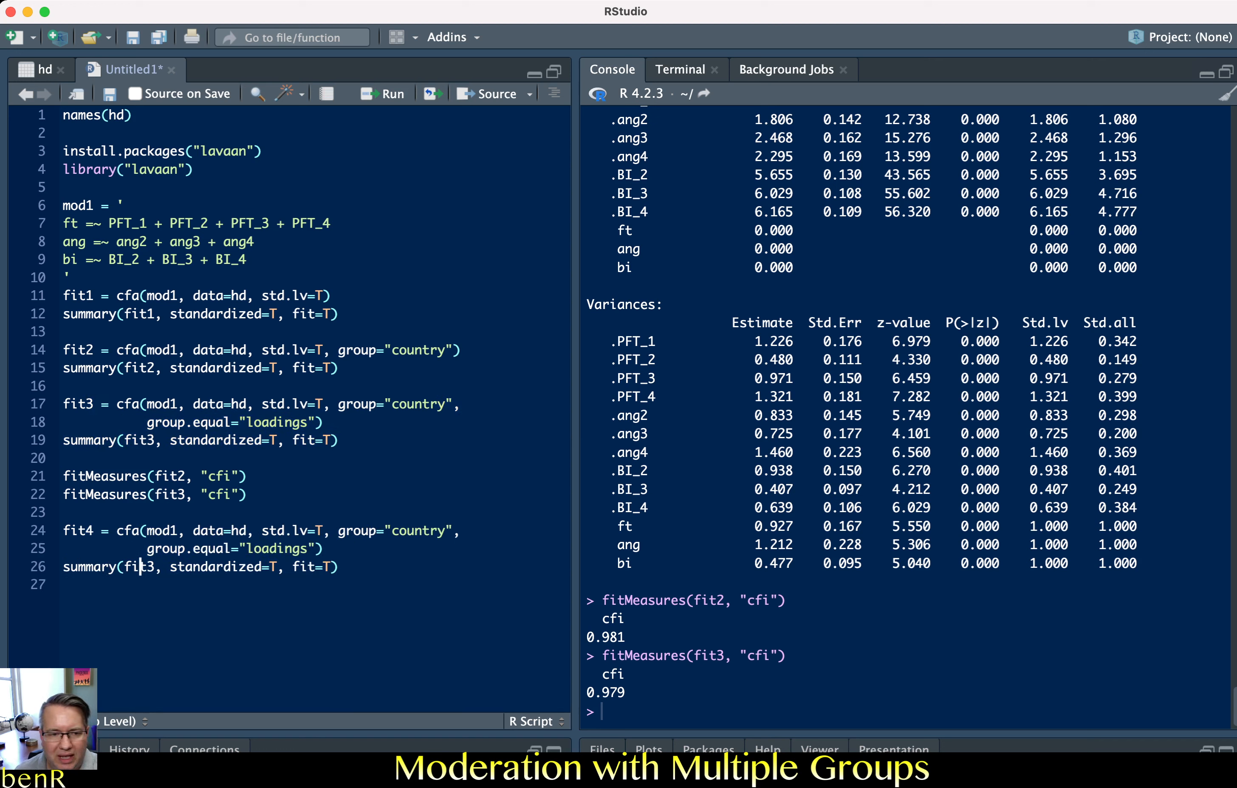
key(shift+Right)
text(4)
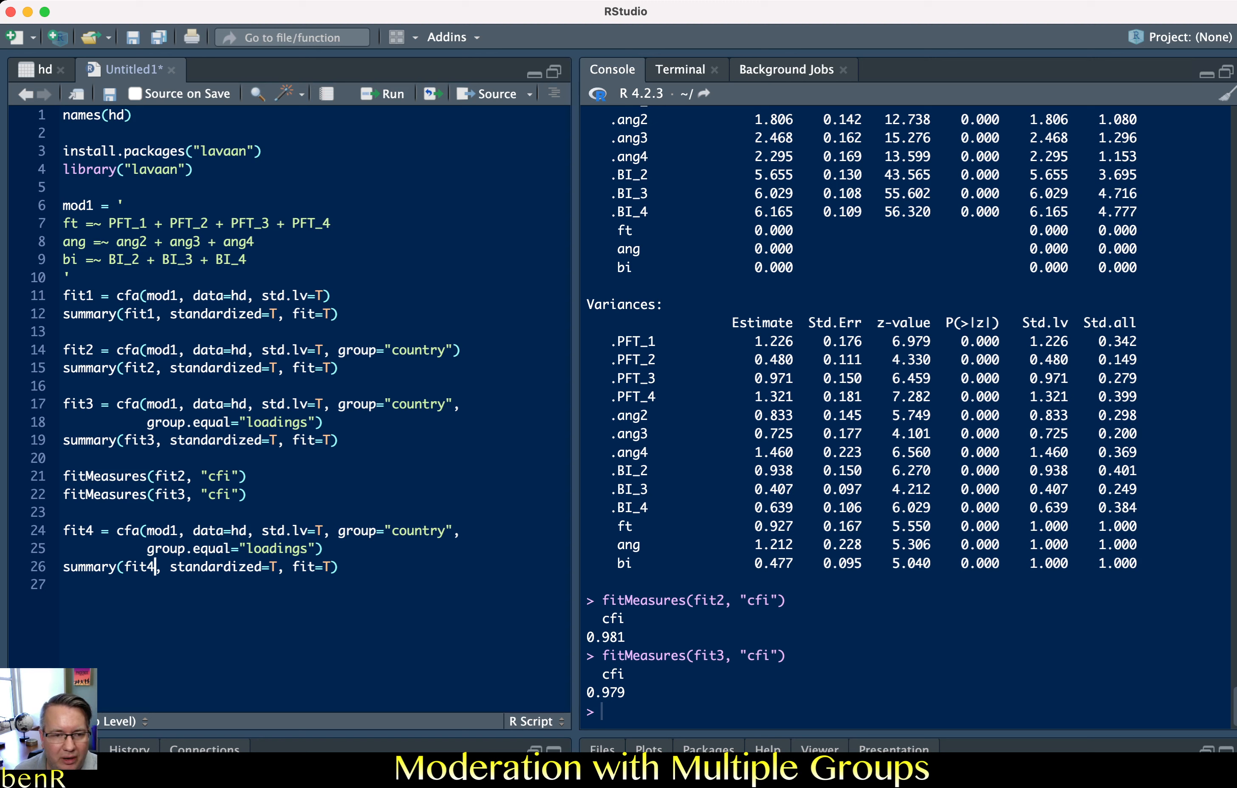
Extend the fit4 call's group.equal argument to c("loadings", "intercepts"), keeping the cfa call's closing parenthesis.
drag(239, 548, 318, 547)
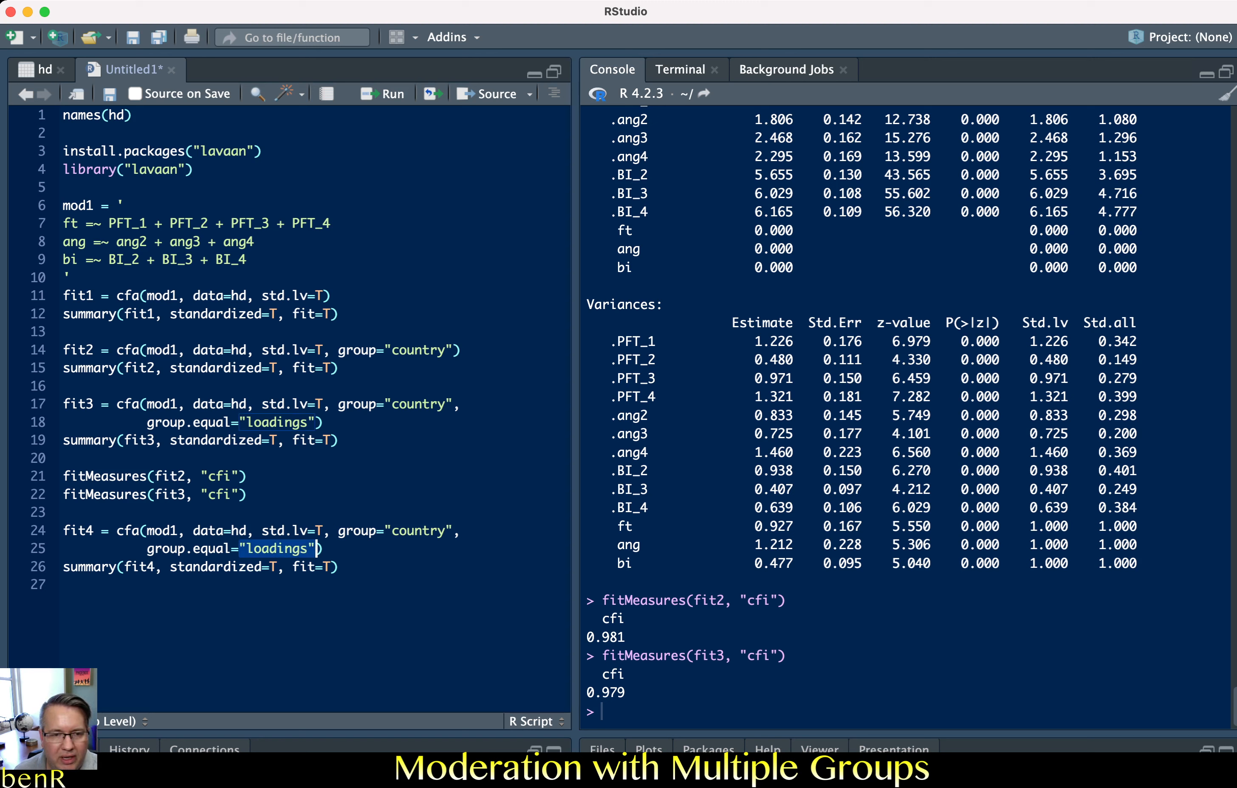
click(238, 547)
text(c()
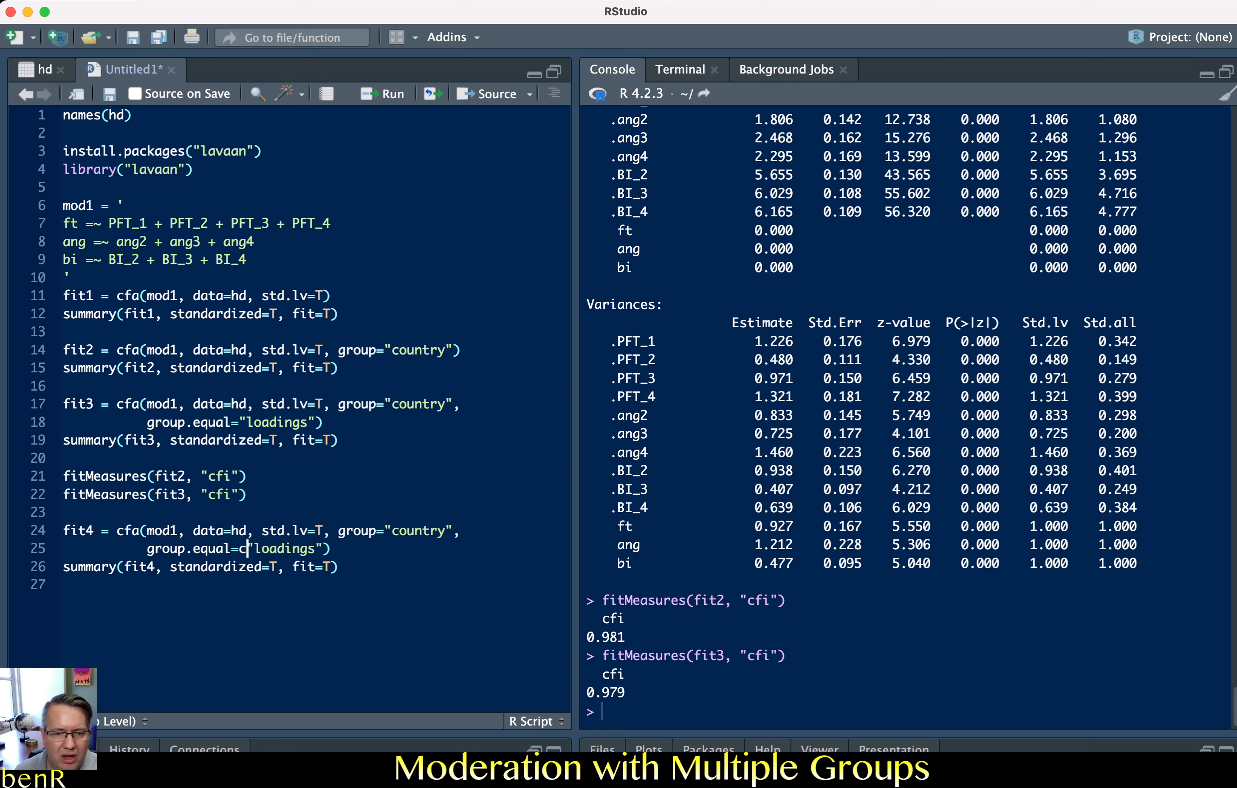
key(Right)
key(Right)
key(Right)
key(Right)
key(Right)
key(Right)
key(Right)
key(Right)
key(Right)
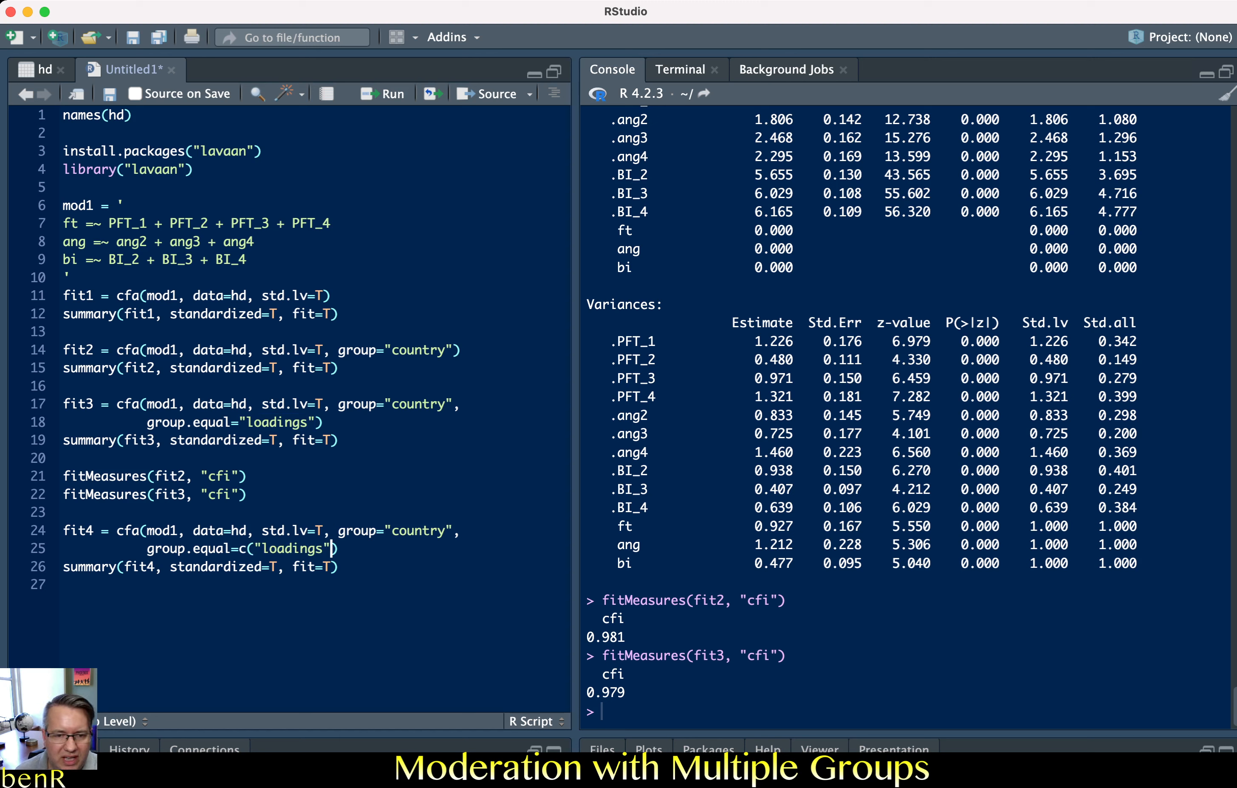
text(, "intercept)
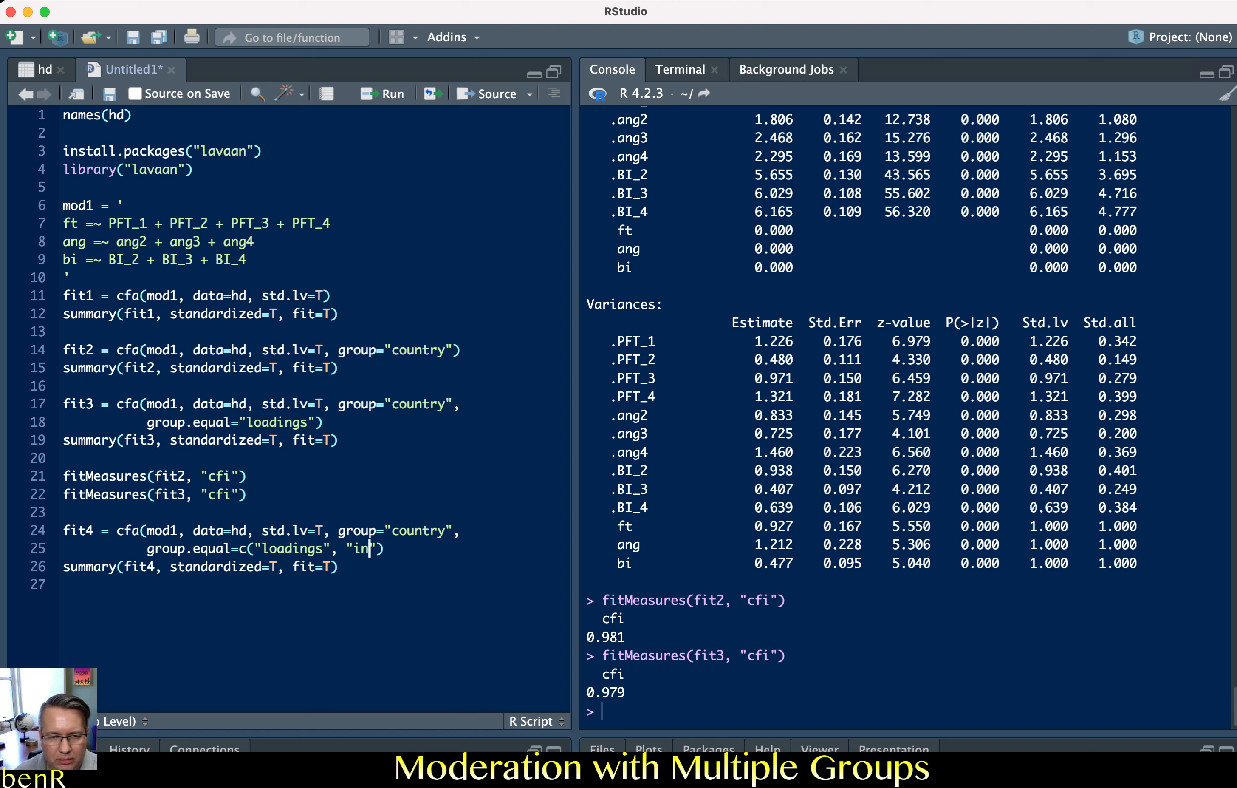
text(s")
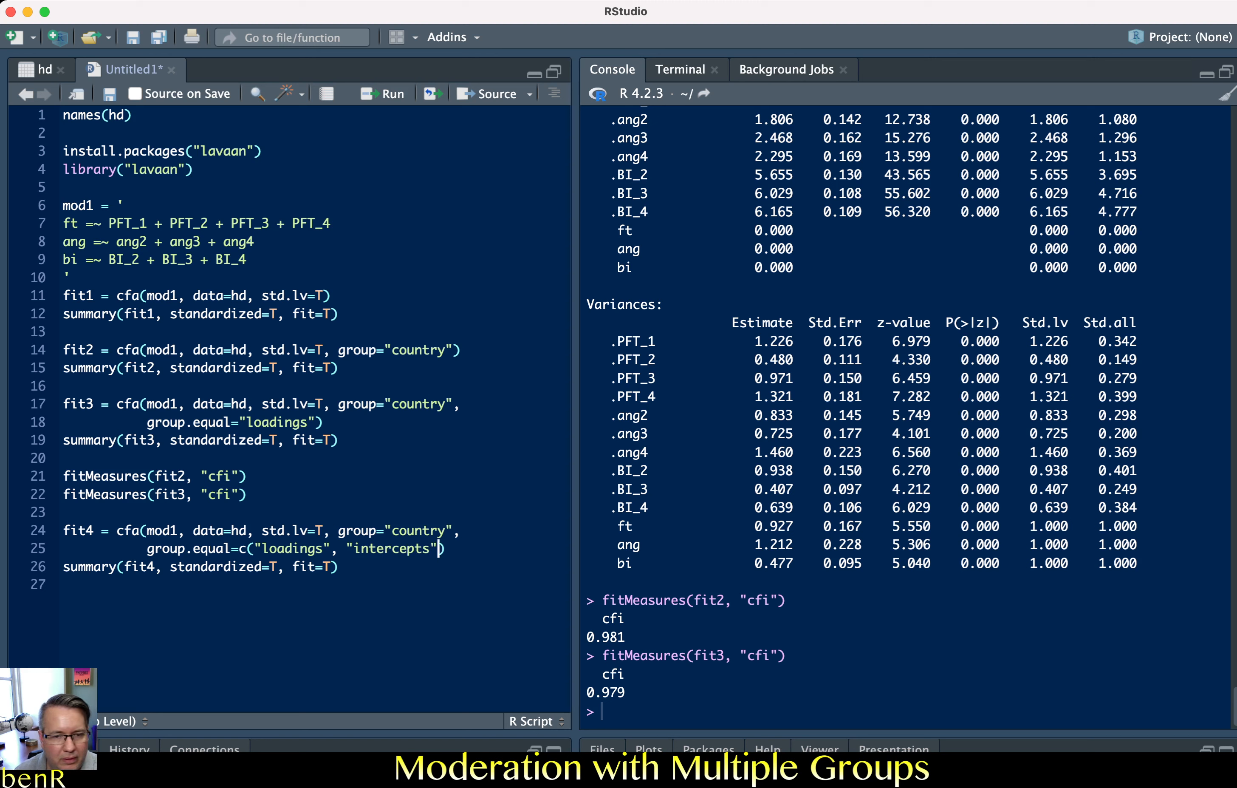
text())
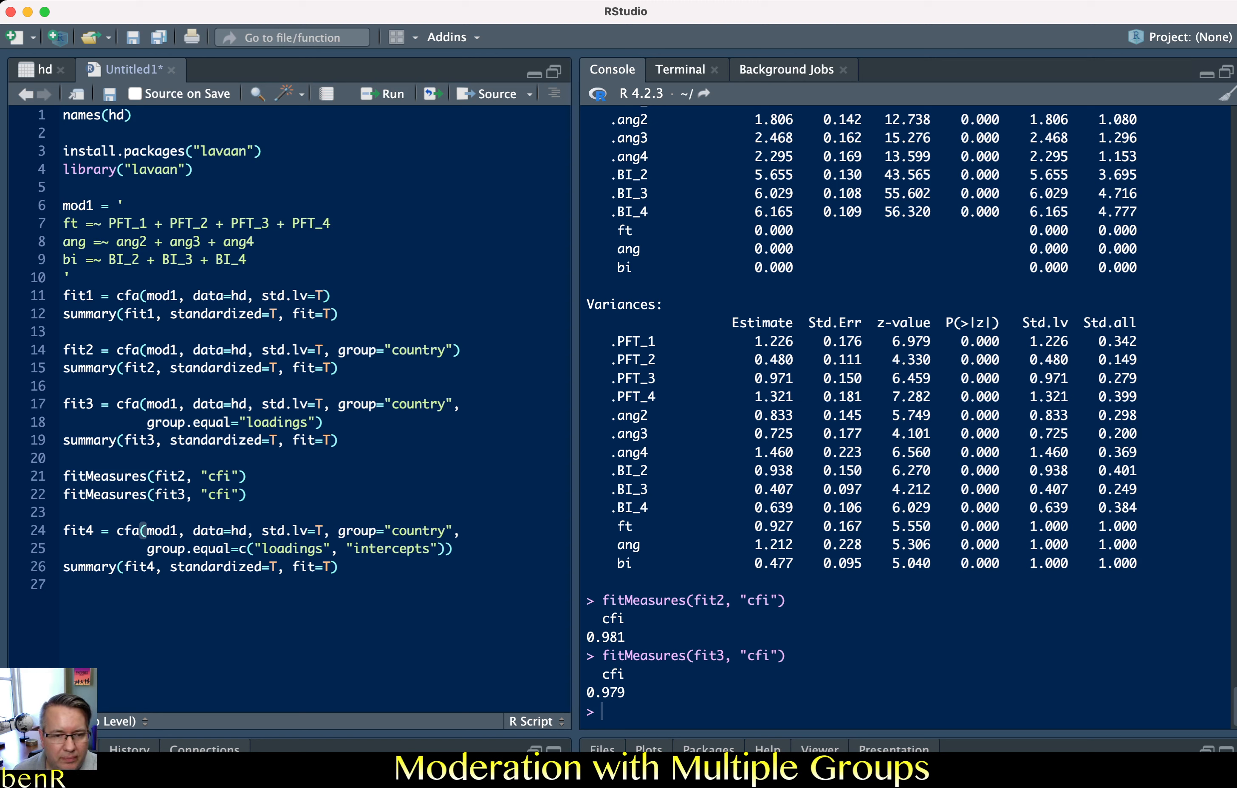
Run the fit4 cfa call with equal loadings and intercepts, followed by its summary line.
drag(239, 548, 450, 548)
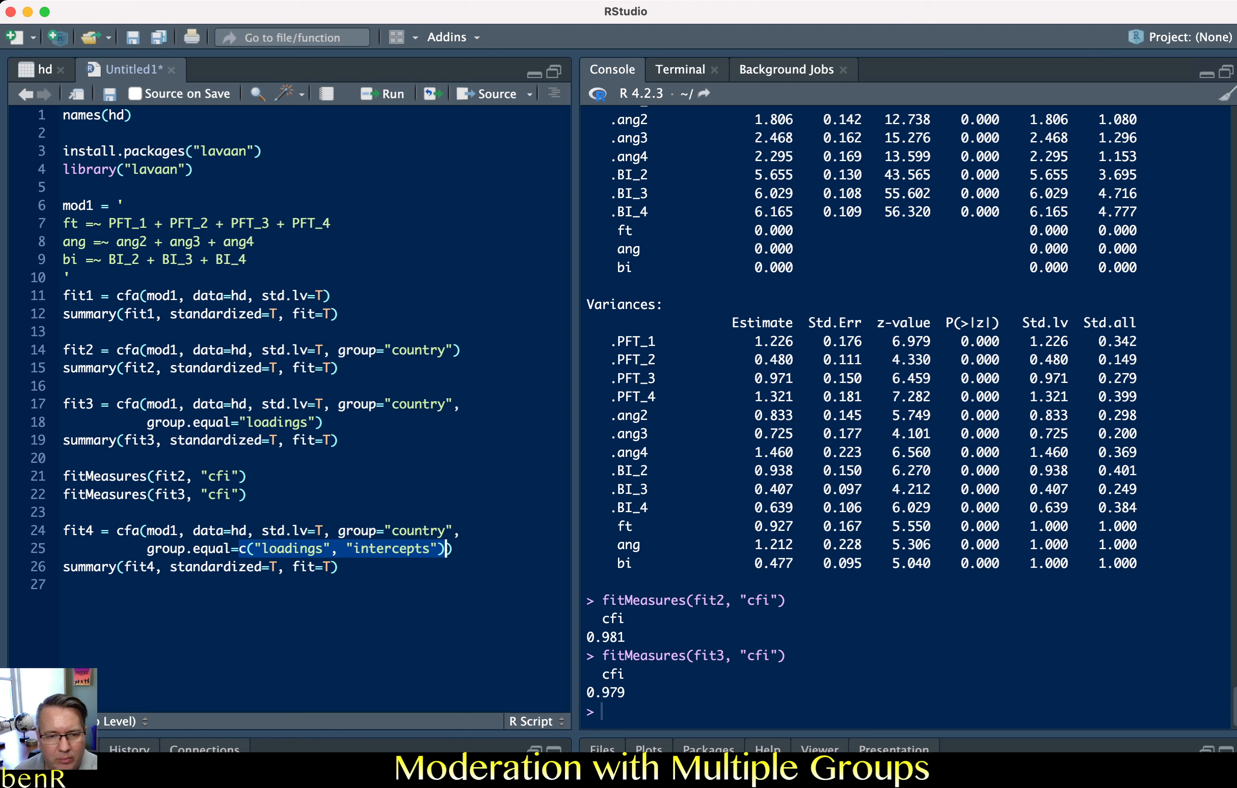
click(448, 548)
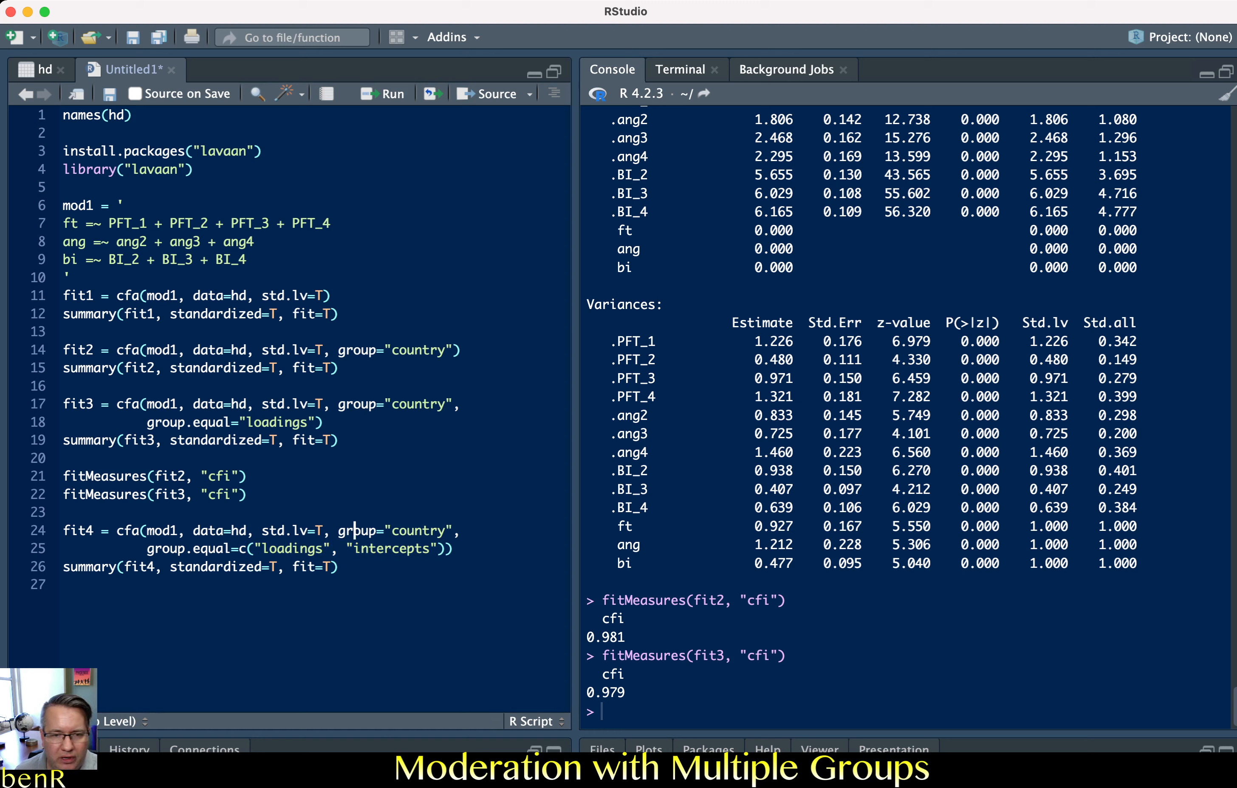
key(super+Return)
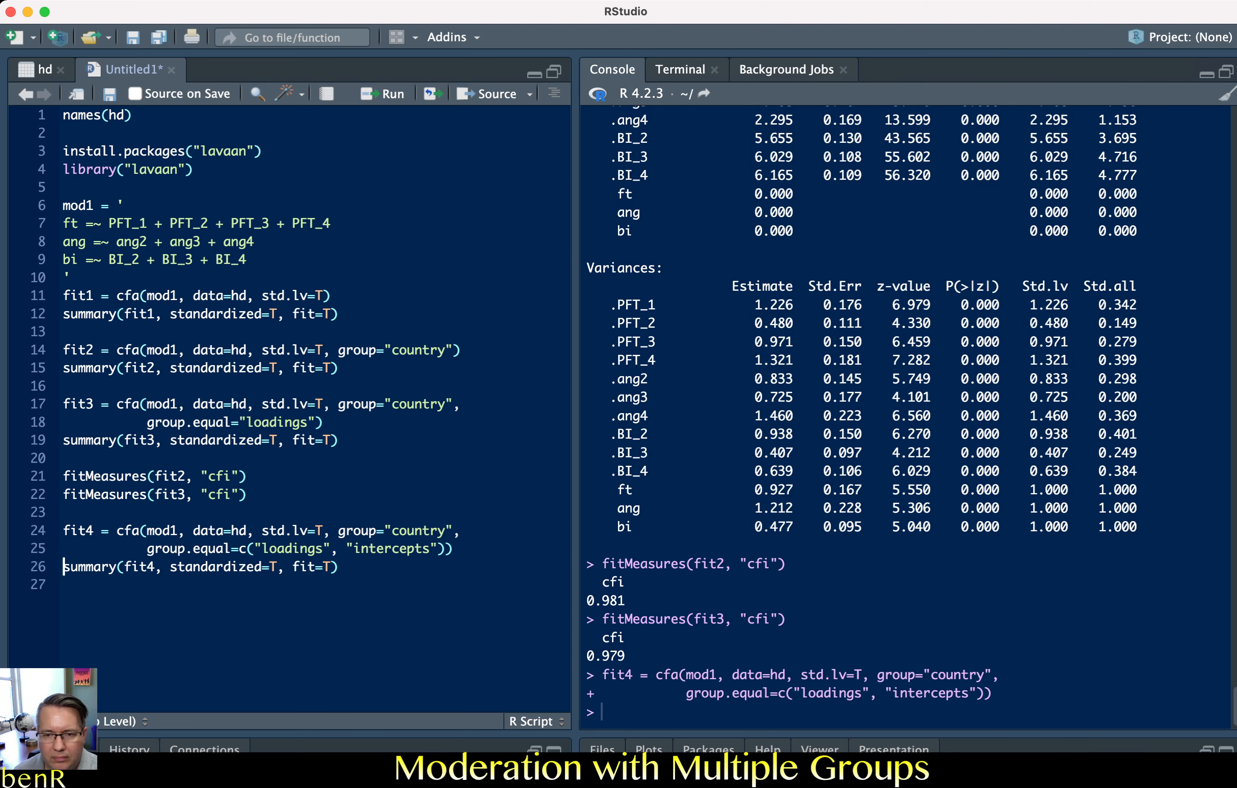
key(super+Return)
Examine the intercept estimates and their equality labels for both country groups in the fit4 summary output.
scroll(909, 416, up, 5)
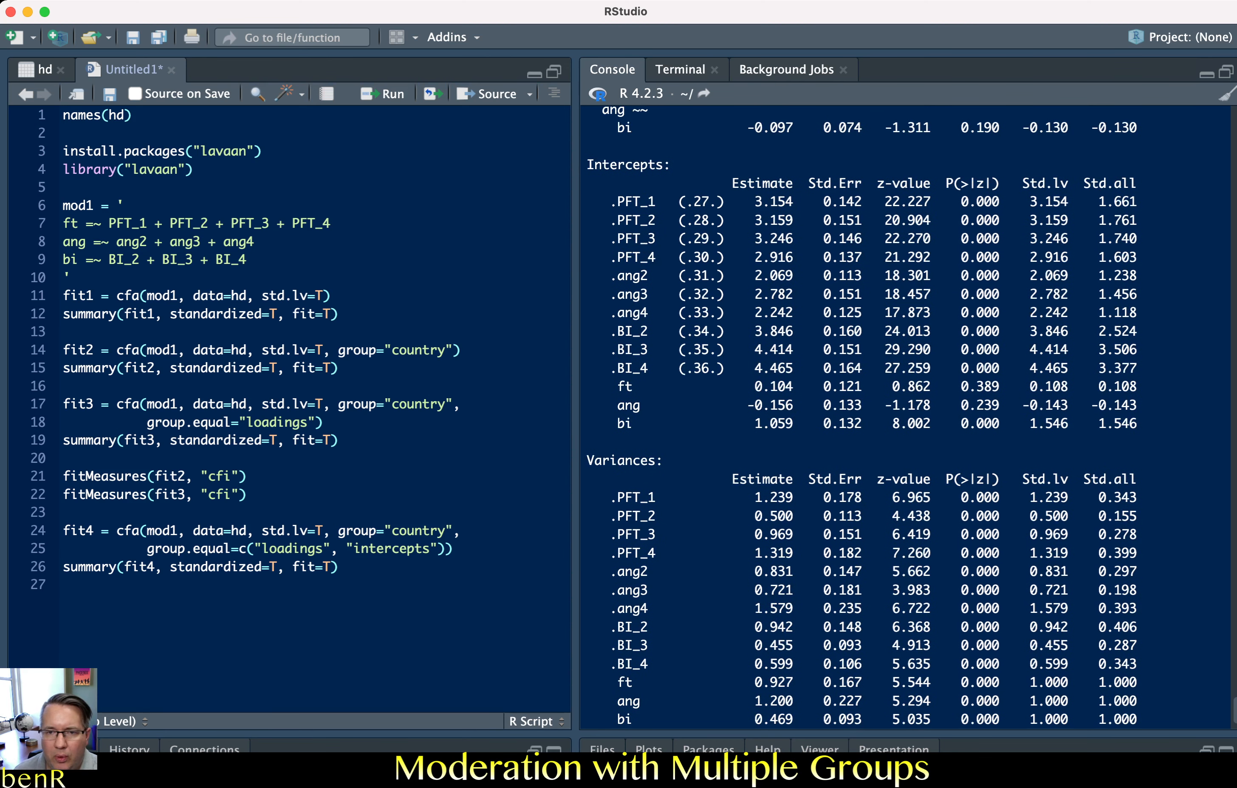
drag(679, 314, 778, 314)
scroll(907, 415, up, 15)
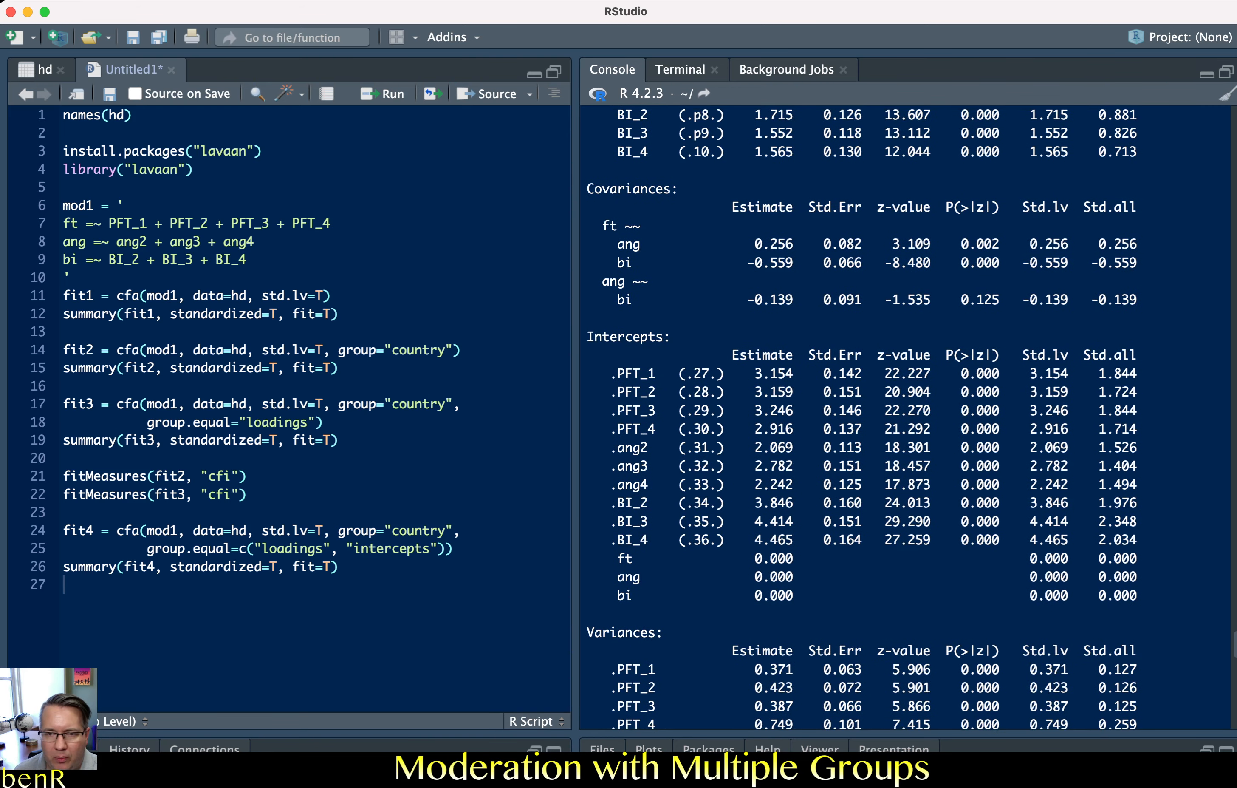
double_click(774, 374)
drag(679, 373, 724, 392)
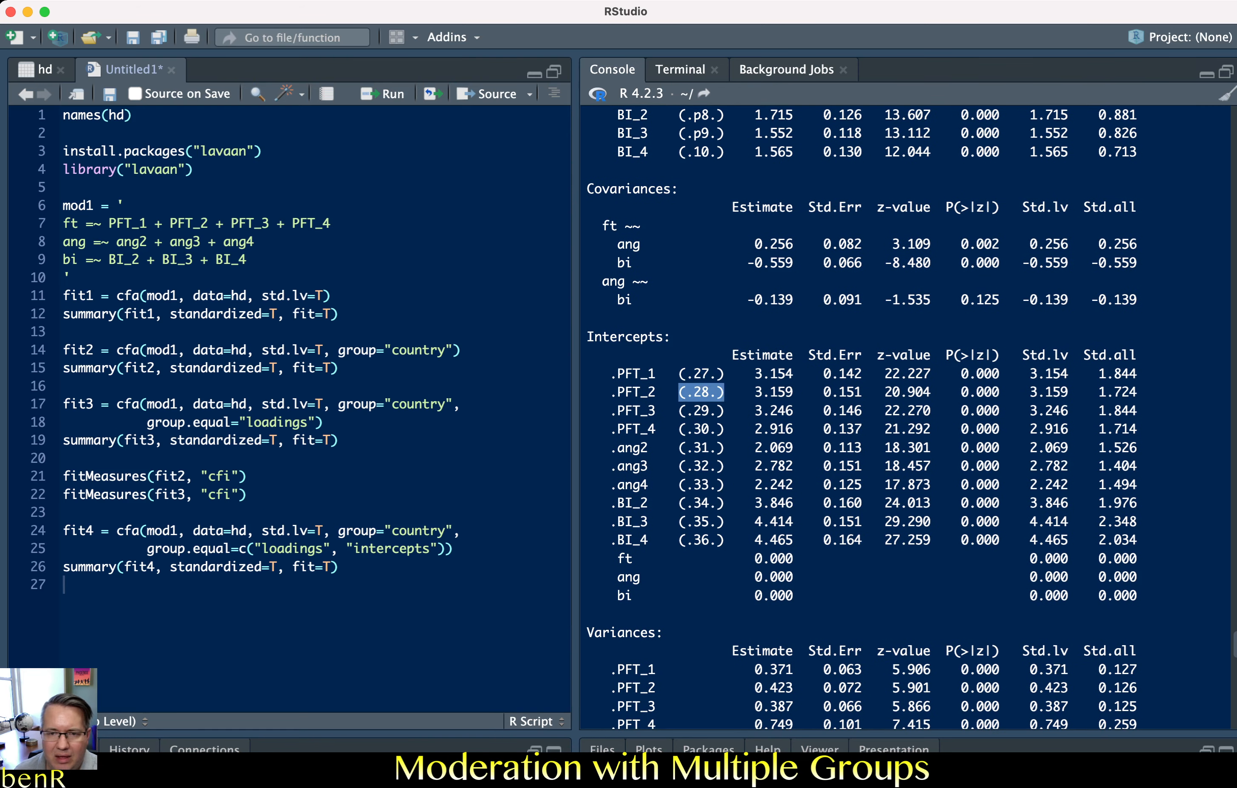